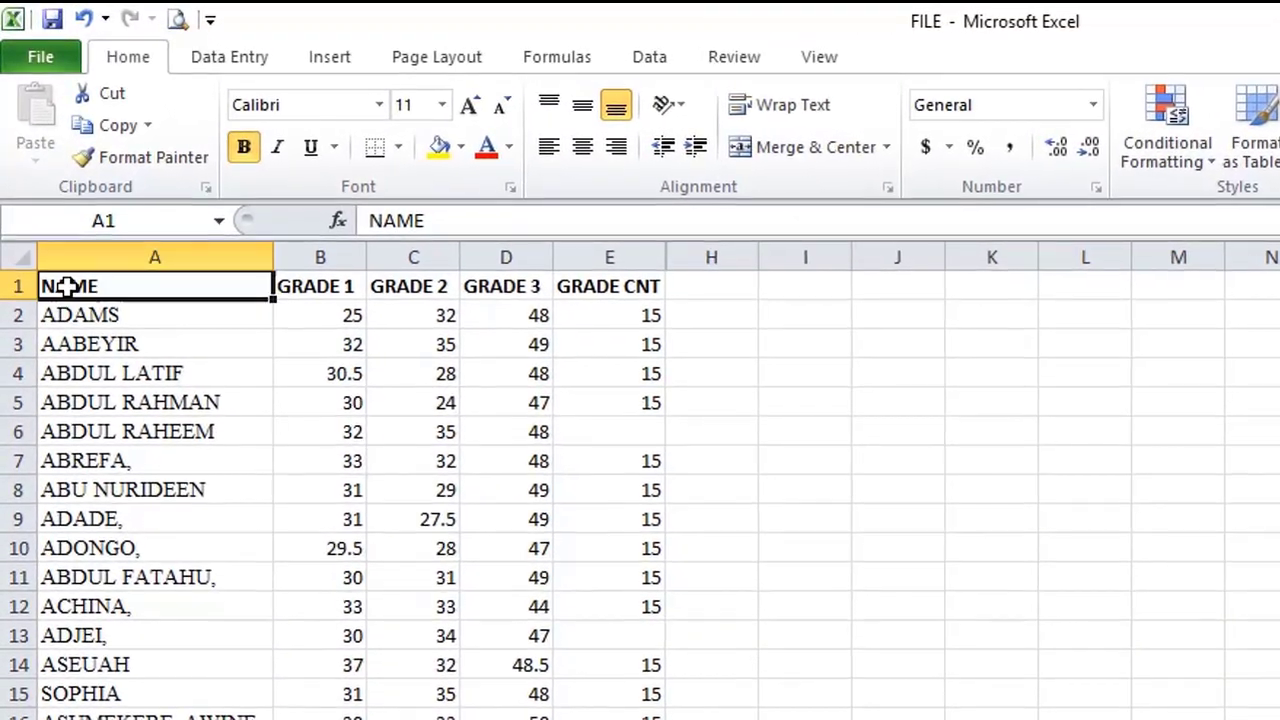
Step: Highlight duplicate values in A1:E53 with conditional formatting, using Light Red Fill with Dark Red Text
{"action": "left_click_drag", "start_coordinate": [66, 286], "coordinate": [501, 660]}
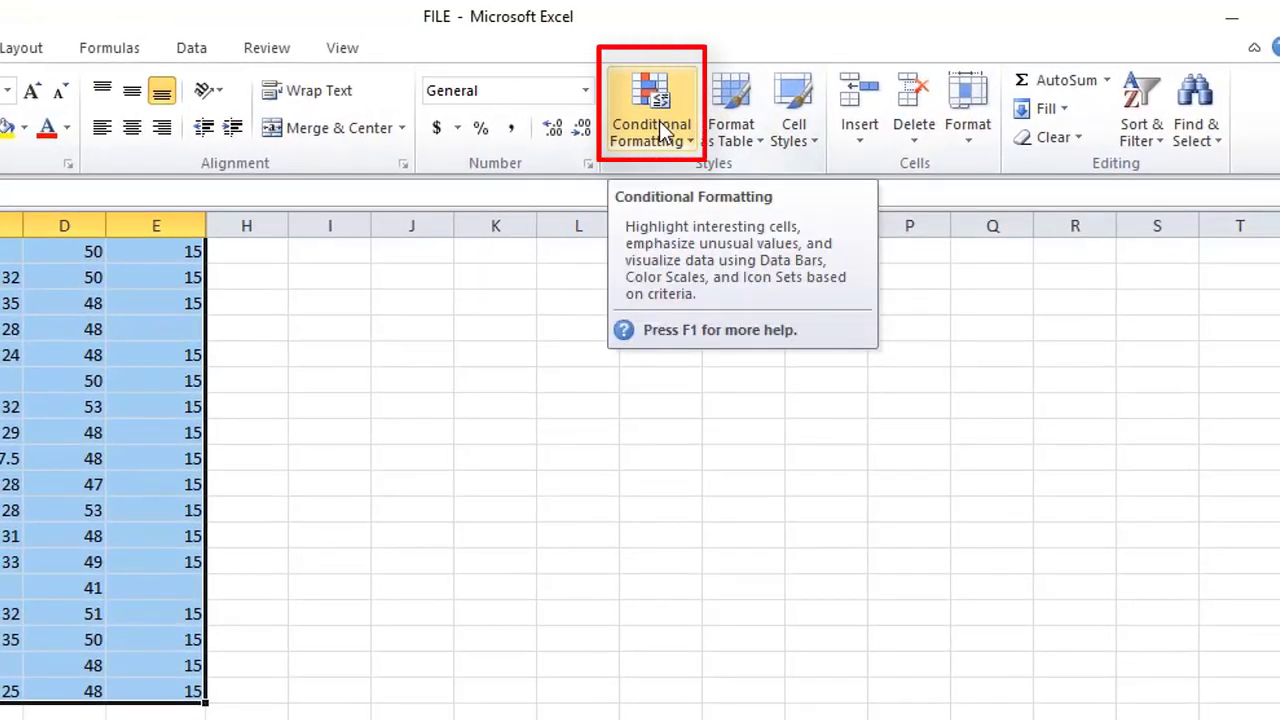
{"action": "left_click", "coordinate": [659, 121]}
{"action": "mouse_move", "coordinate": [692, 190]}
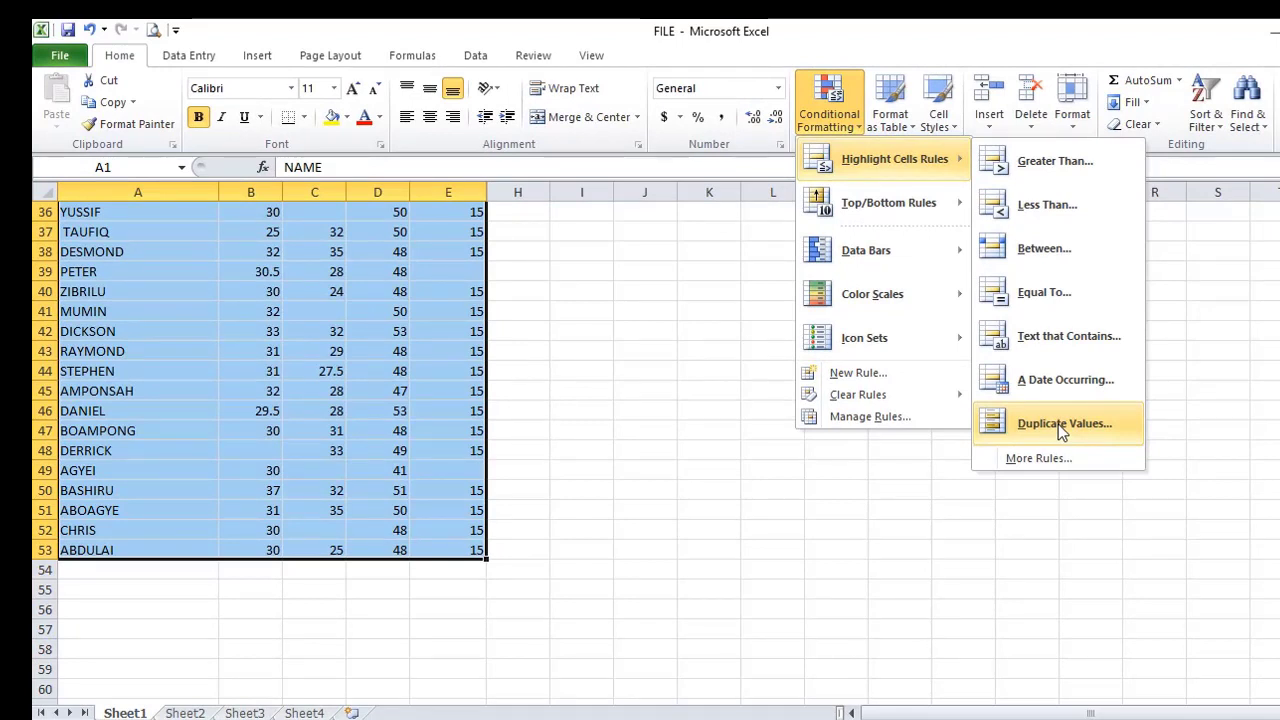
{"action": "left_click", "coordinate": [1058, 424]}
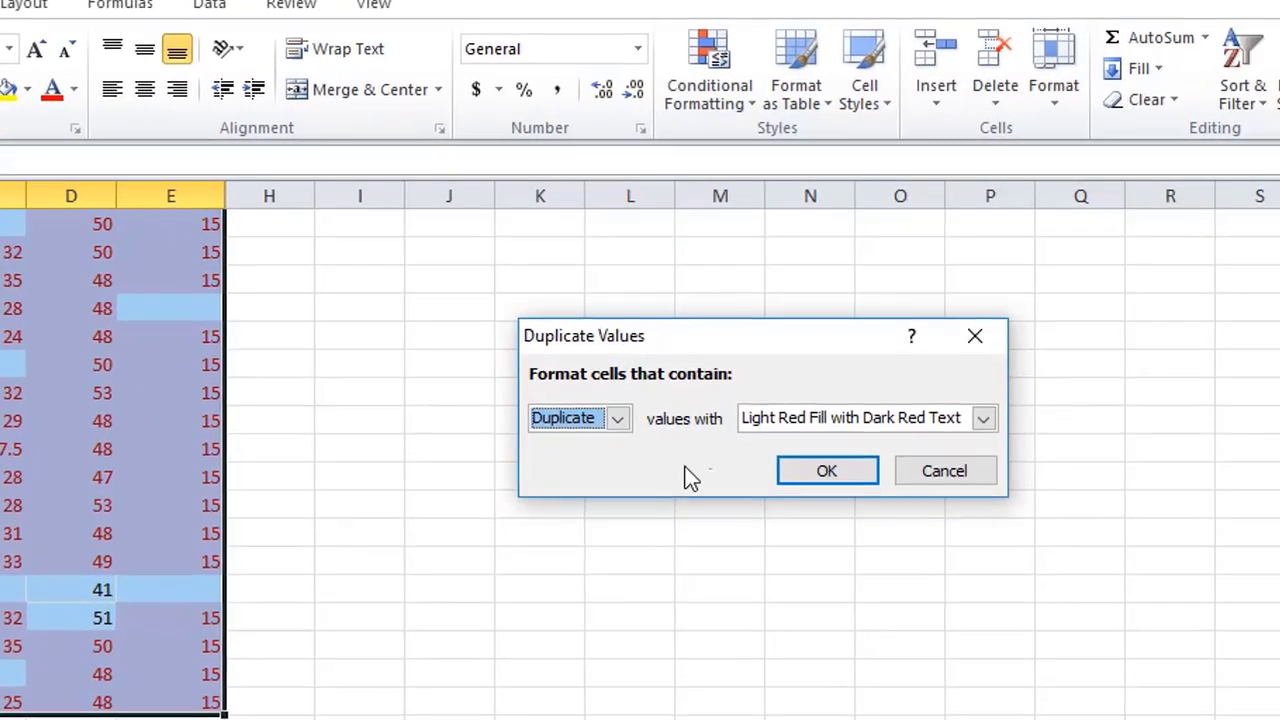
{"action": "left_click_drag", "start_coordinate": [783, 360], "coordinate": [596, 357]}
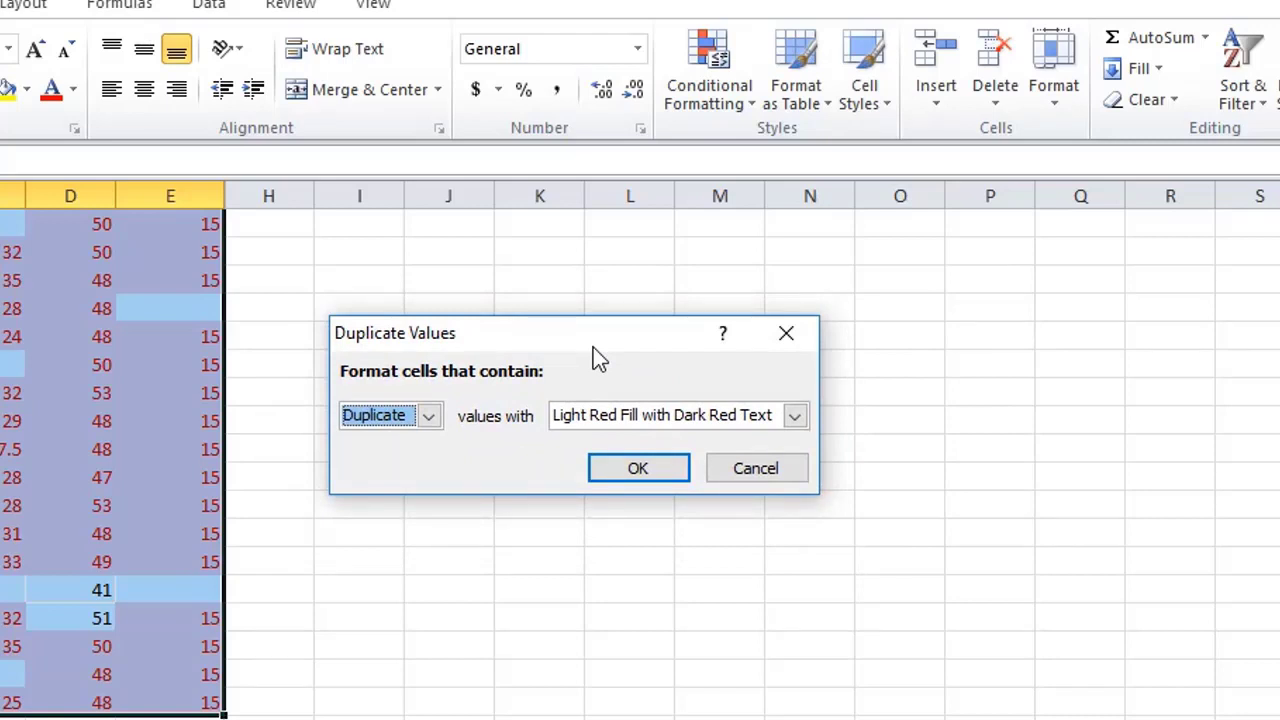
{"action": "left_click", "coordinate": [428, 416]}
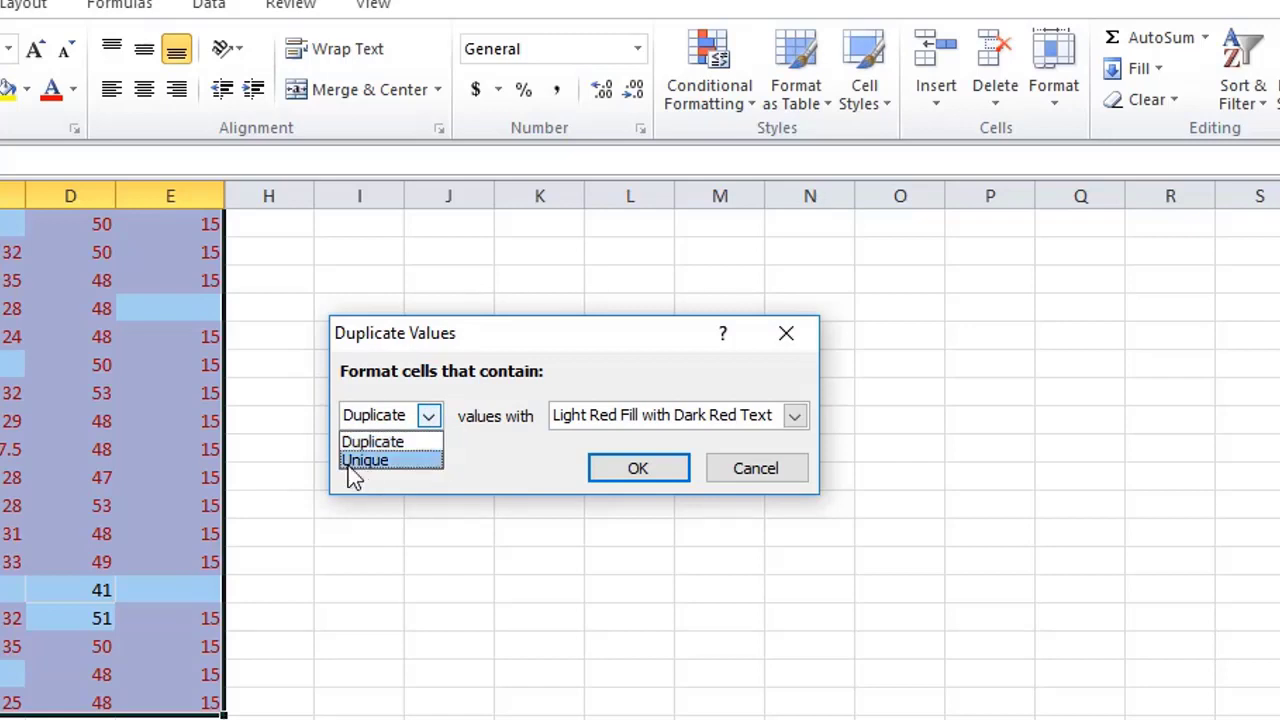
{"action": "left_click", "coordinate": [407, 441]}
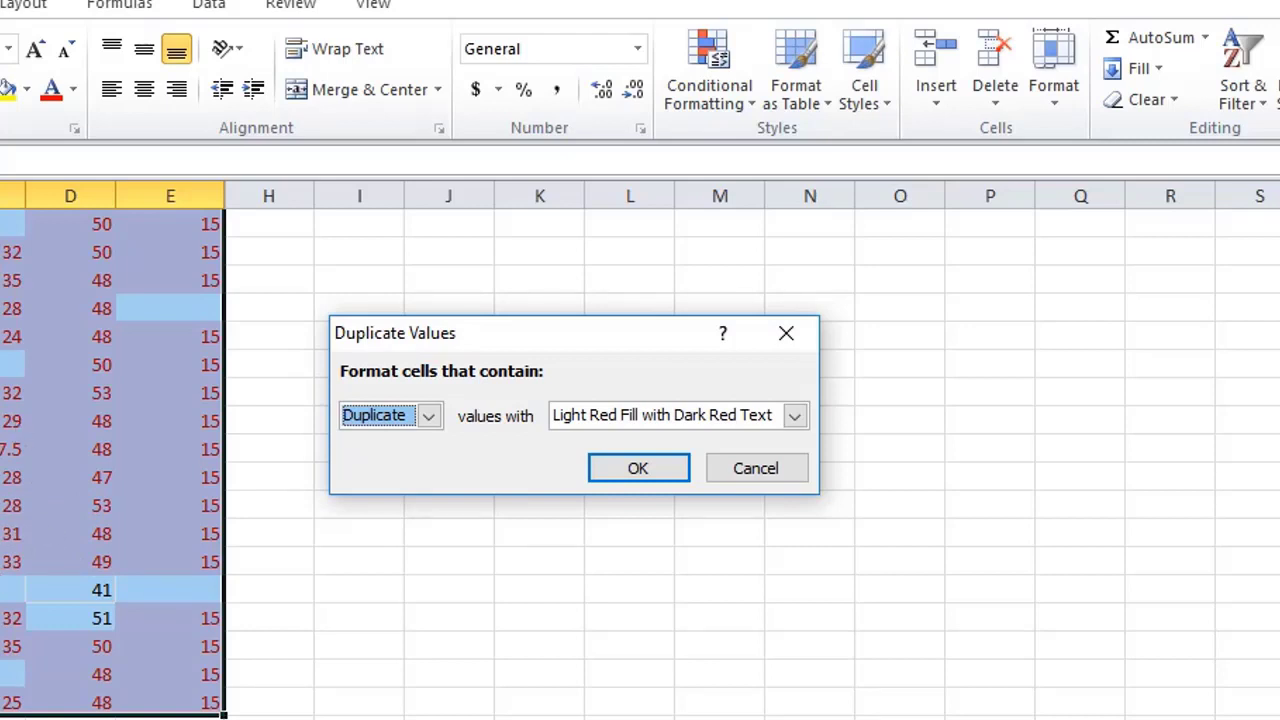
{"action": "left_click", "coordinate": [640, 469]}
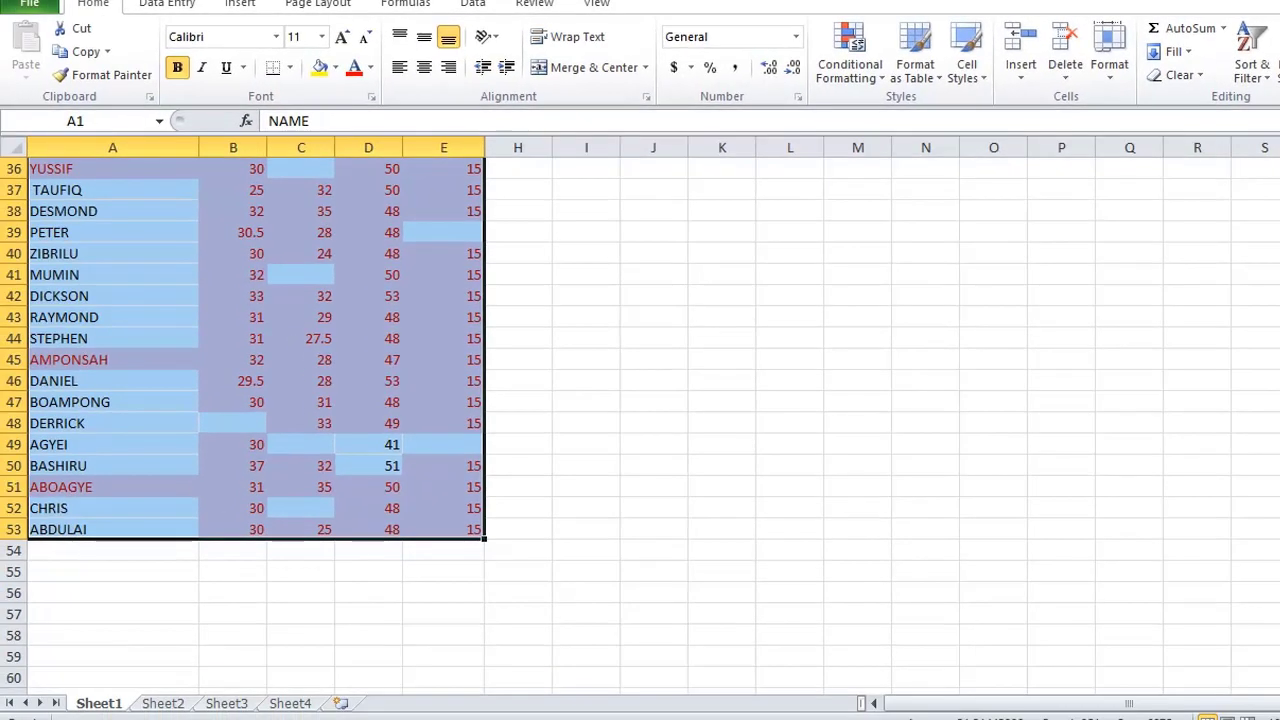
Step: Review the highlighted duplicates up to the header row, then undo the conditional formatting and deselect the table
{"action": "scroll", "coordinate": [250, 420], "scroll_direction": "up", "scroll_amount": 9}
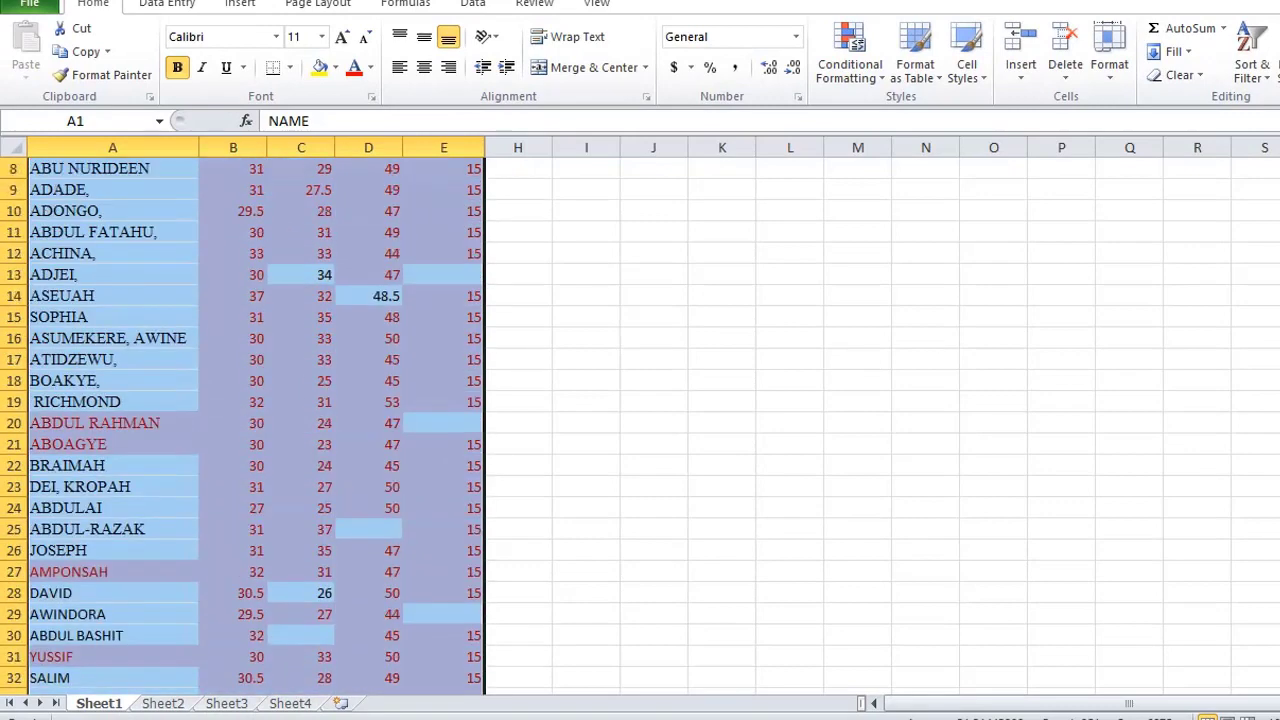
{"action": "scroll", "coordinate": [250, 420], "scroll_direction": "up", "scroll_amount": 3}
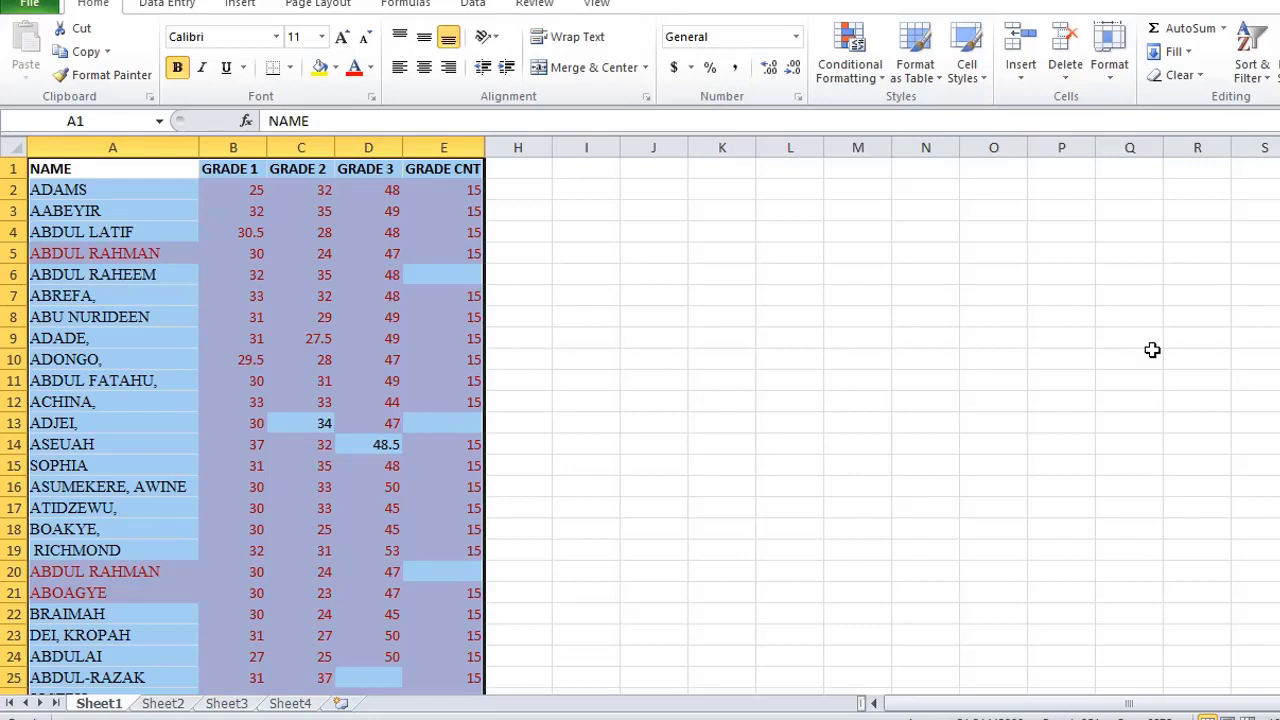
{"action": "key", "text": "ctrl+z"}
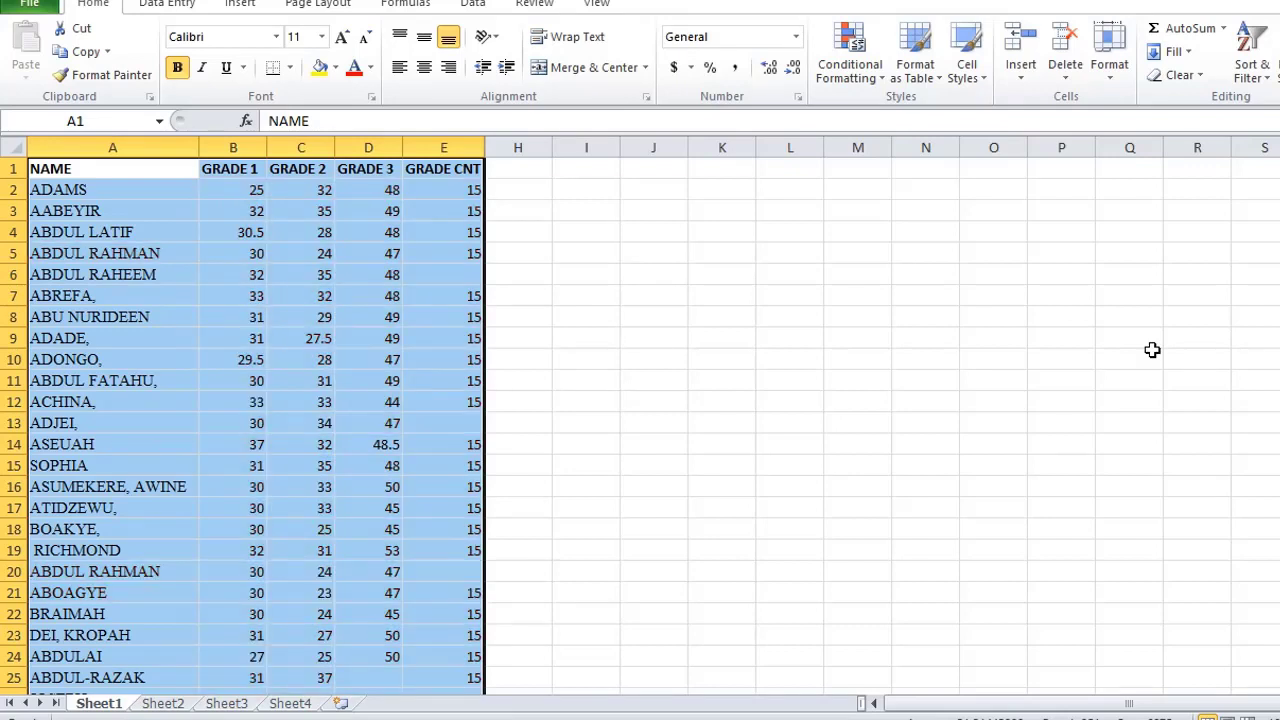
{"action": "left_click", "coordinate": [603, 340]}
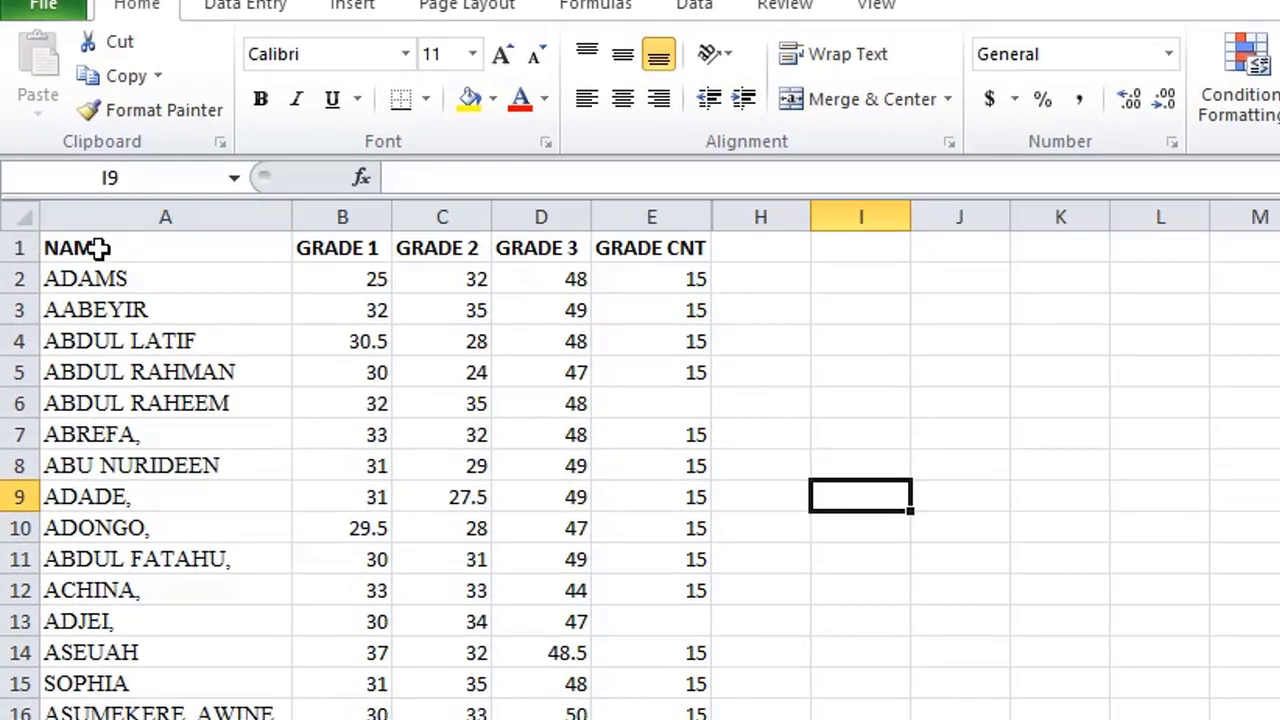
Step: Remove duplicate rows from the whole grades table, treating row 1 as headers and comparing all five columns from NAME to GRADE CNT
{"action": "left_click_drag", "start_coordinate": [88, 250], "coordinate": [538, 660]}
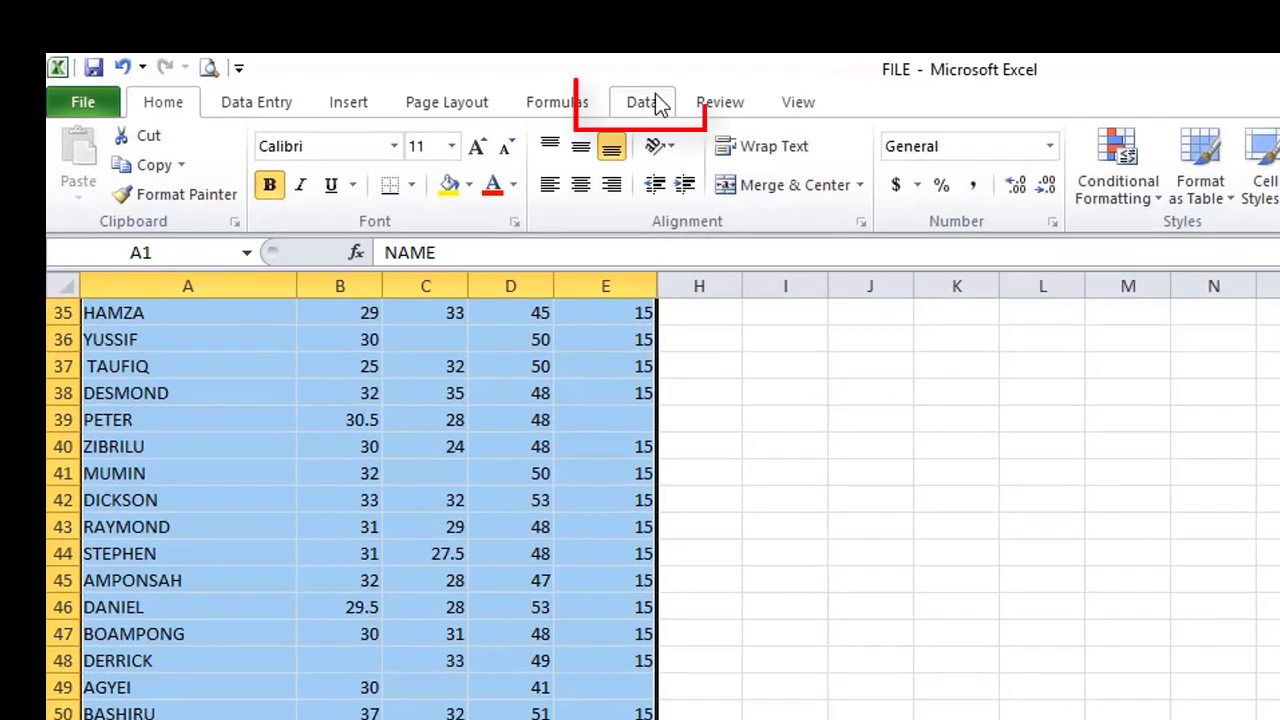
{"action": "left_click", "coordinate": [642, 102]}
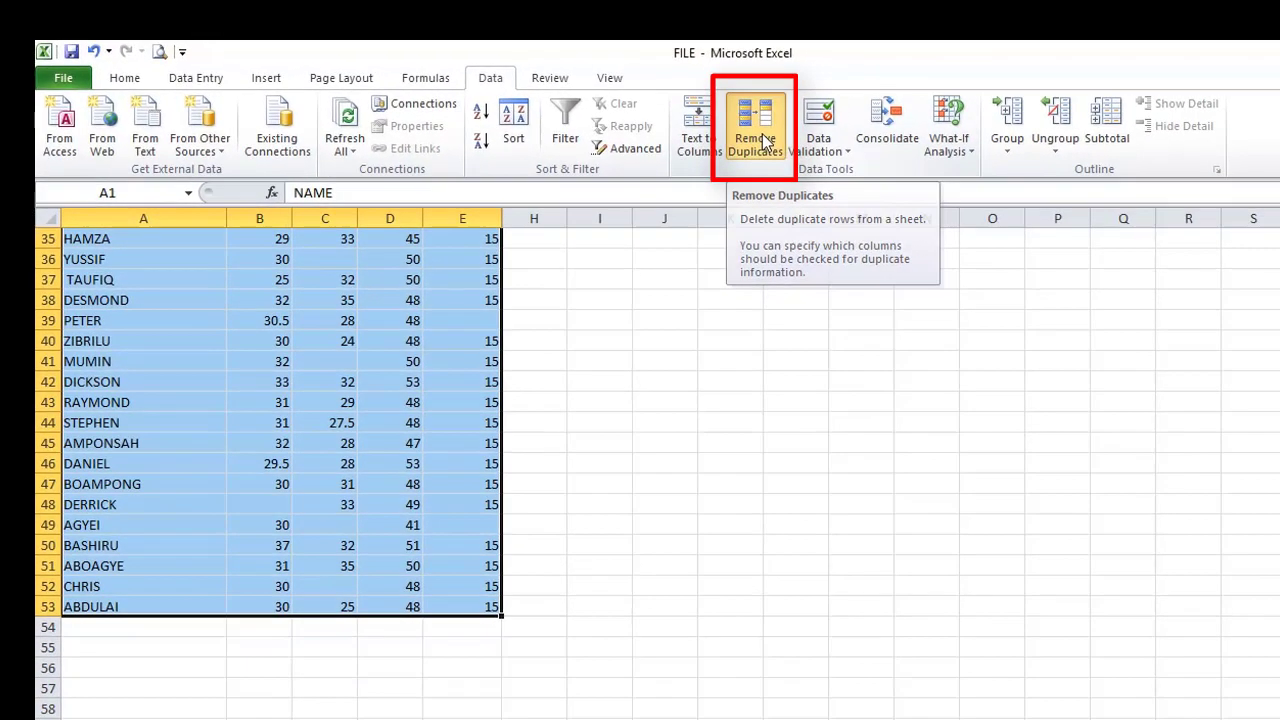
{"action": "left_click", "coordinate": [985, 172]}
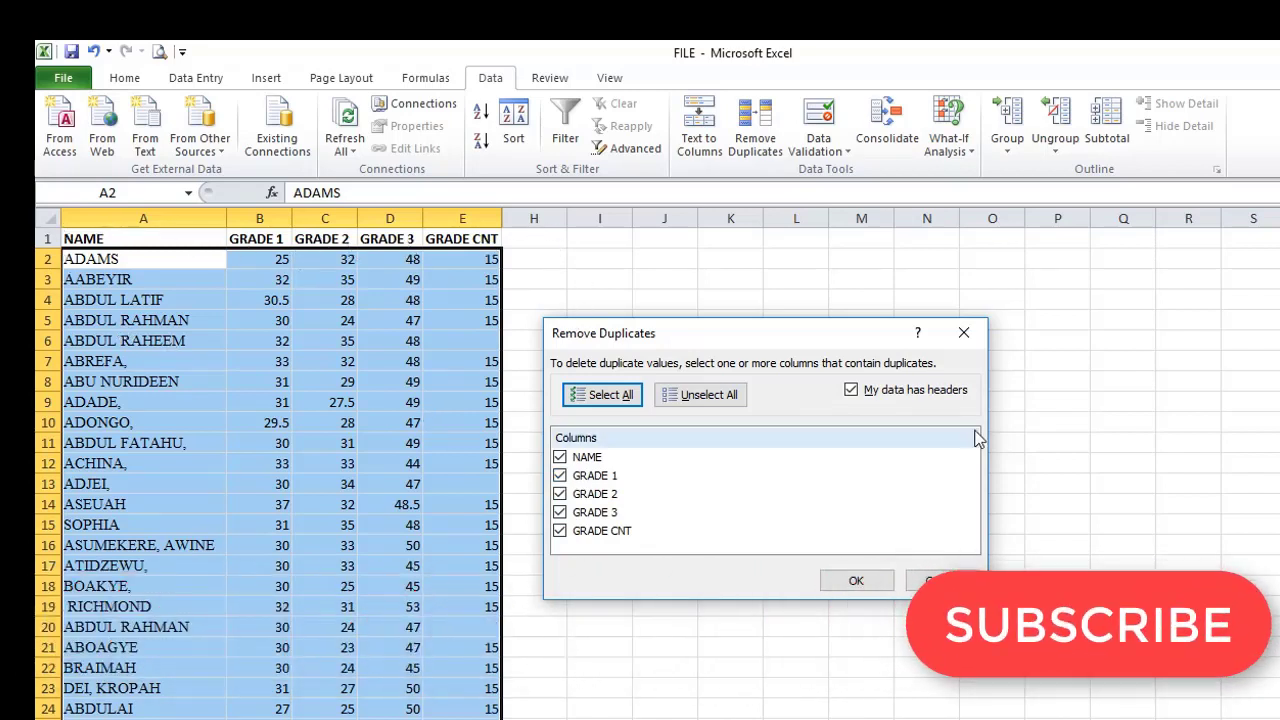
{"action": "left_click", "coordinate": [851, 390]}
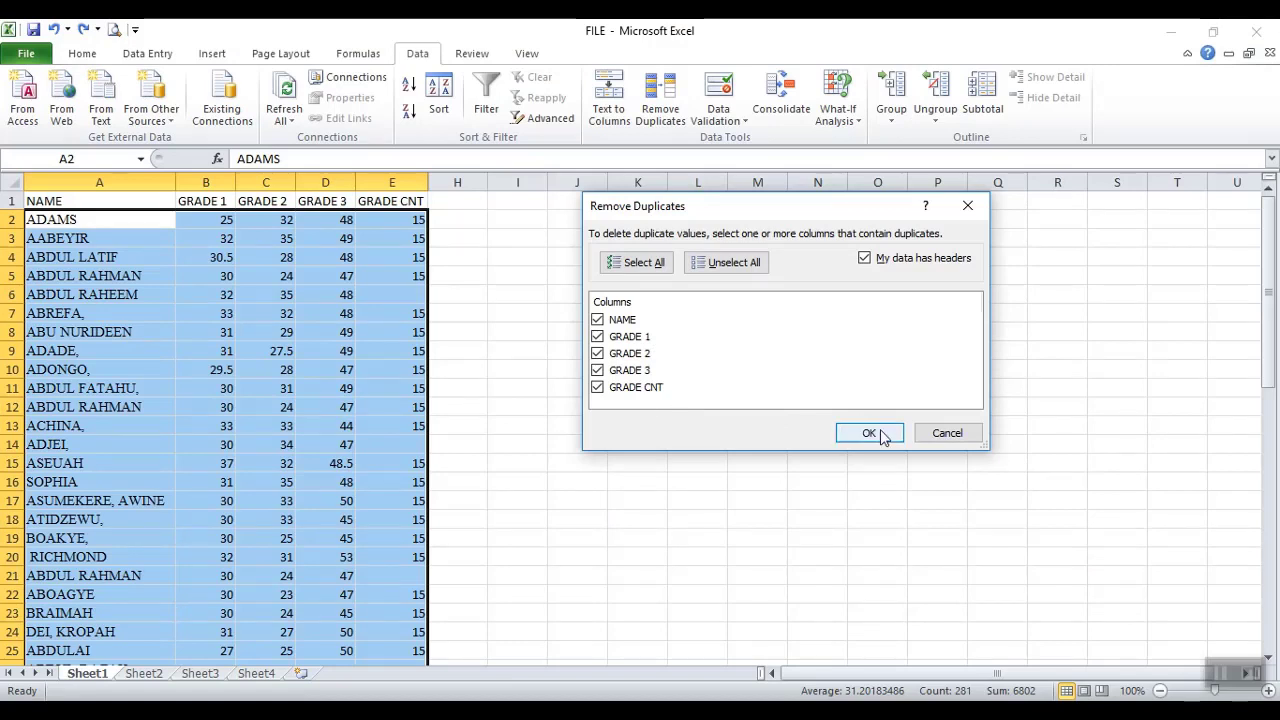
{"action": "left_click", "coordinate": [880, 437]}
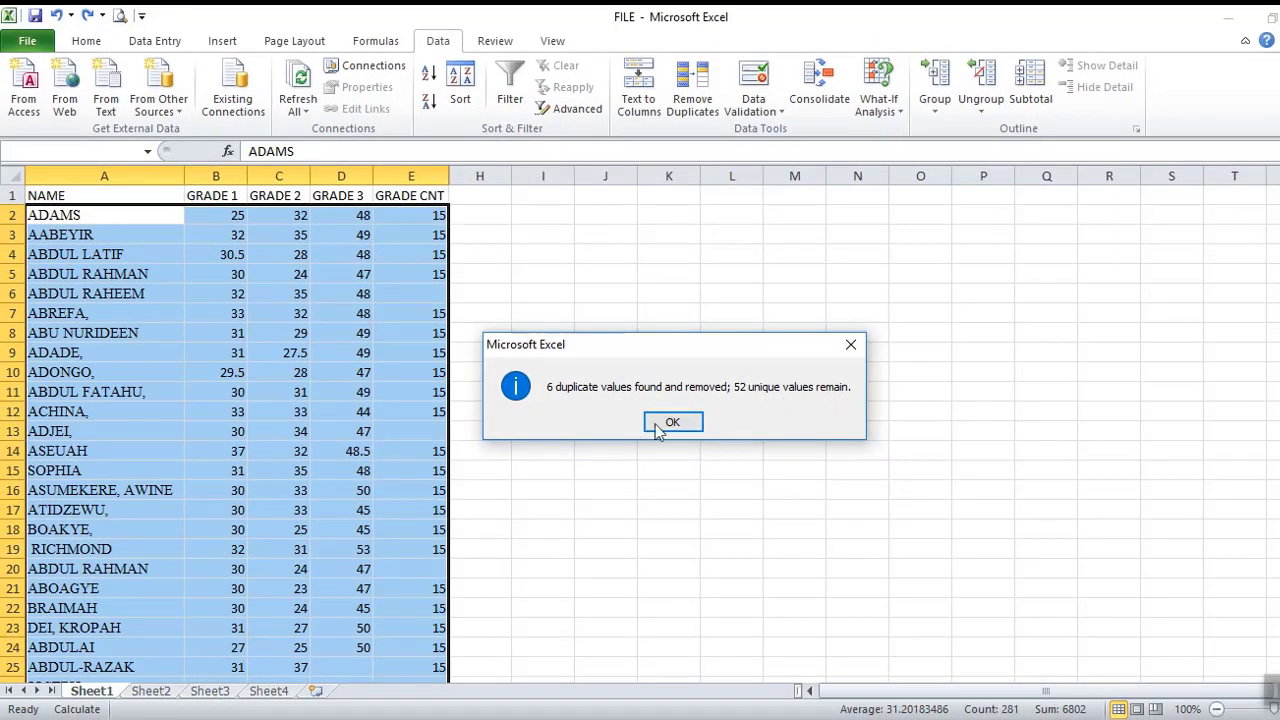
{"action": "left_click", "coordinate": [668, 424]}
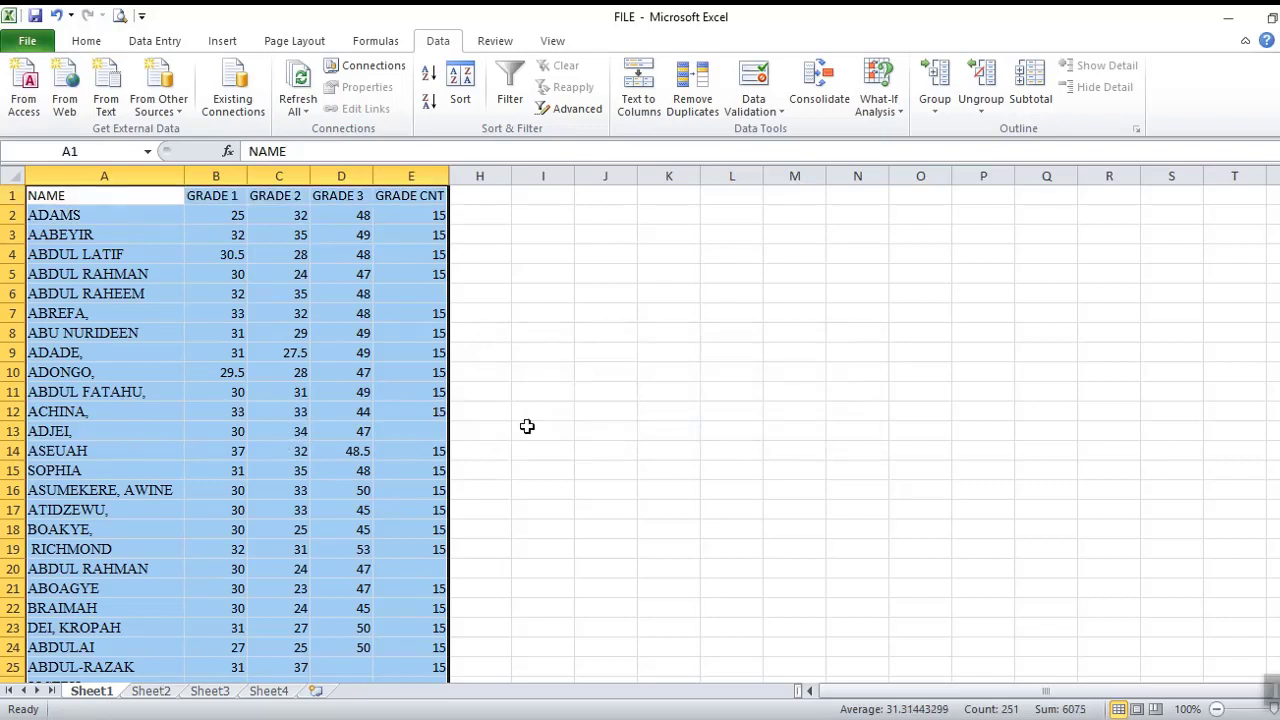
{"action": "left_click_drag", "start_coordinate": [1272, 300], "coordinate": [1272, 323]}
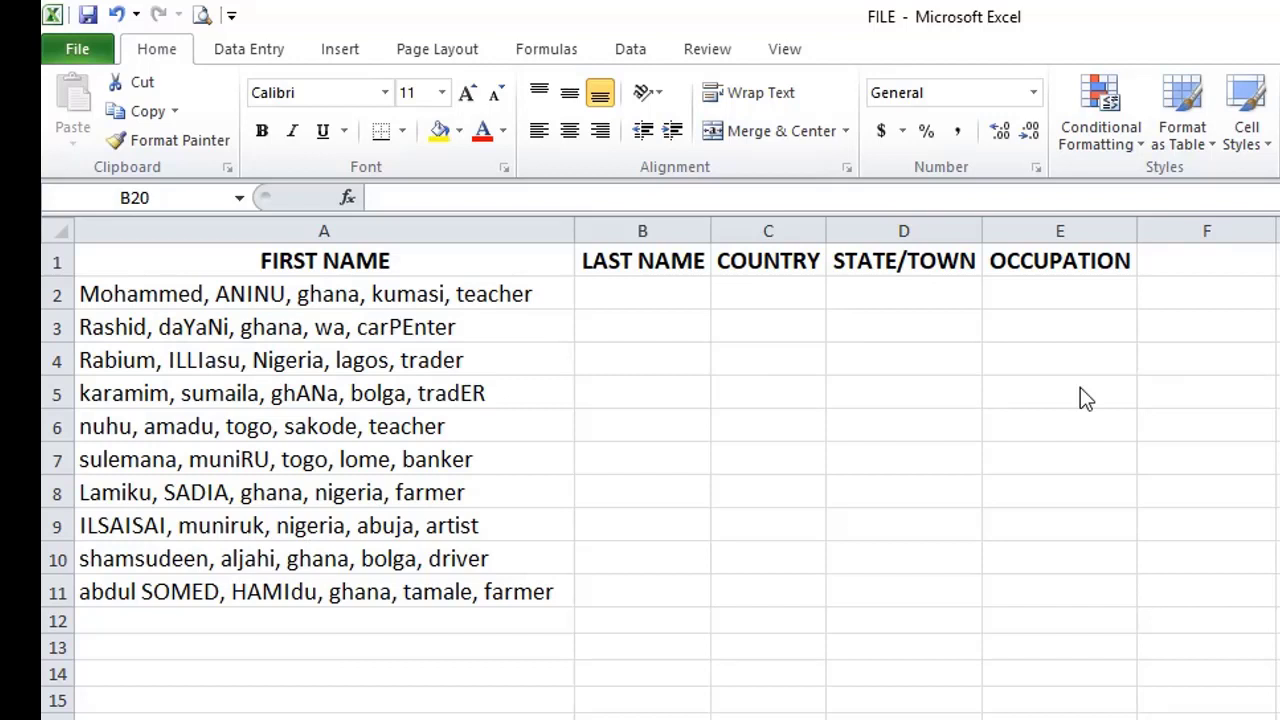
Step: Start Text to Columns on the combined entries in A2:A11, with Delimited as the original data type
{"action": "left_click", "coordinate": [157, 294]}
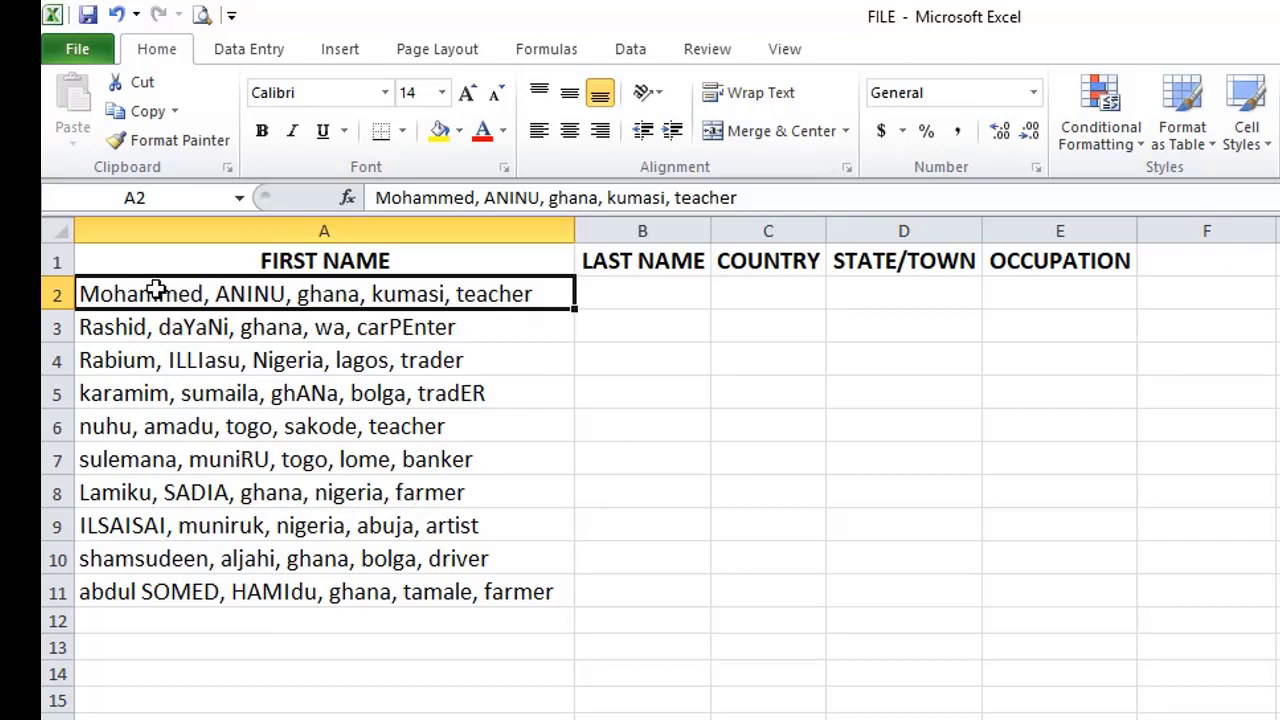
{"action": "left_click_drag", "start_coordinate": [158, 291], "coordinate": [251, 600]}
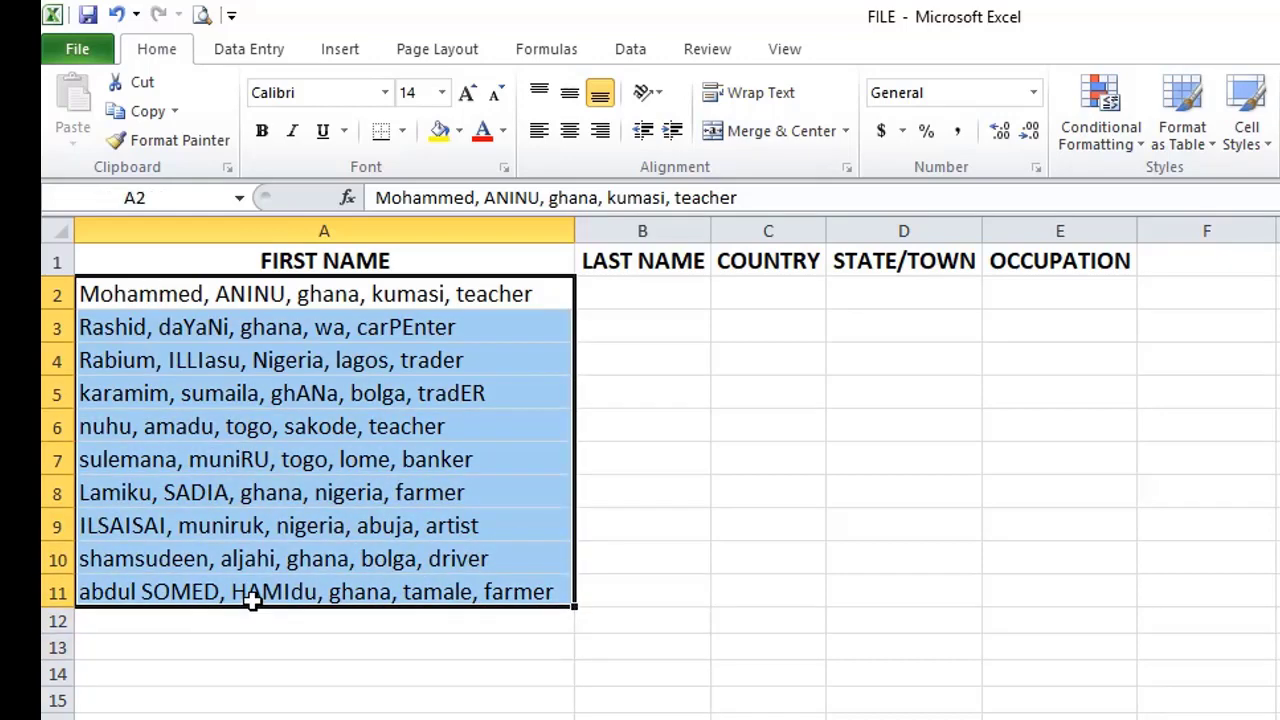
{"action": "left_click", "coordinate": [631, 54]}
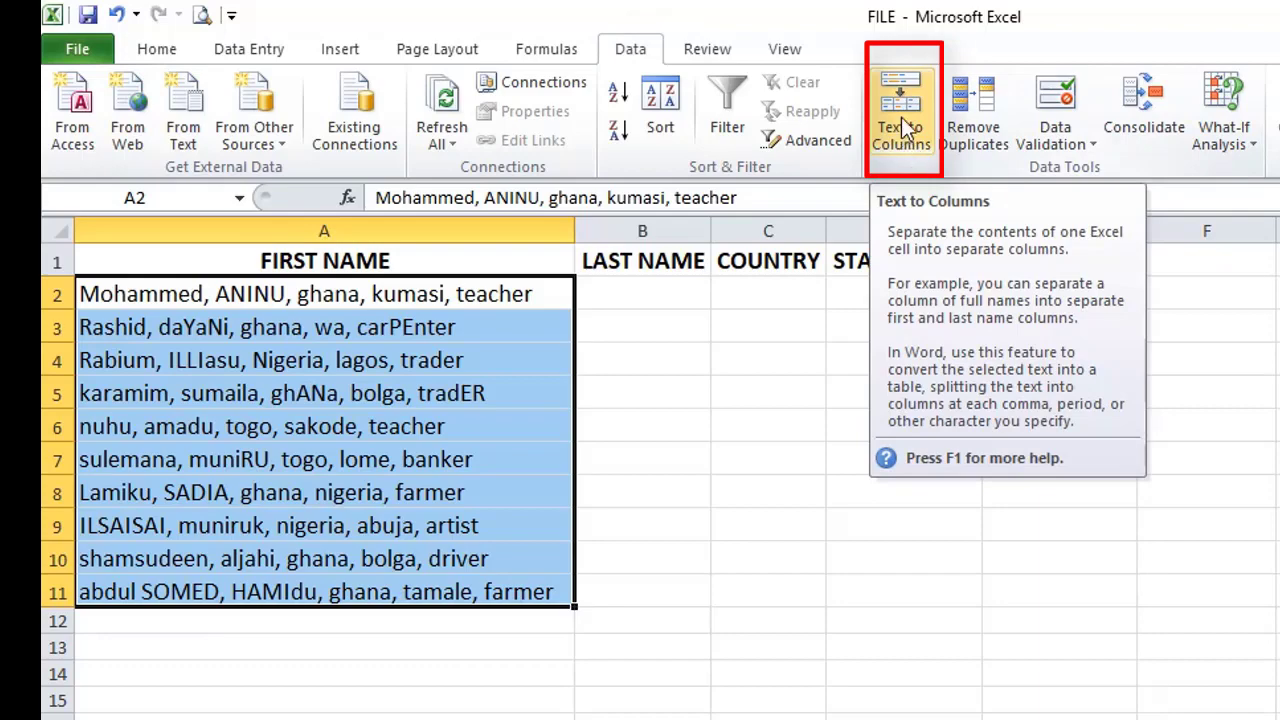
{"action": "left_click", "coordinate": [910, 145]}
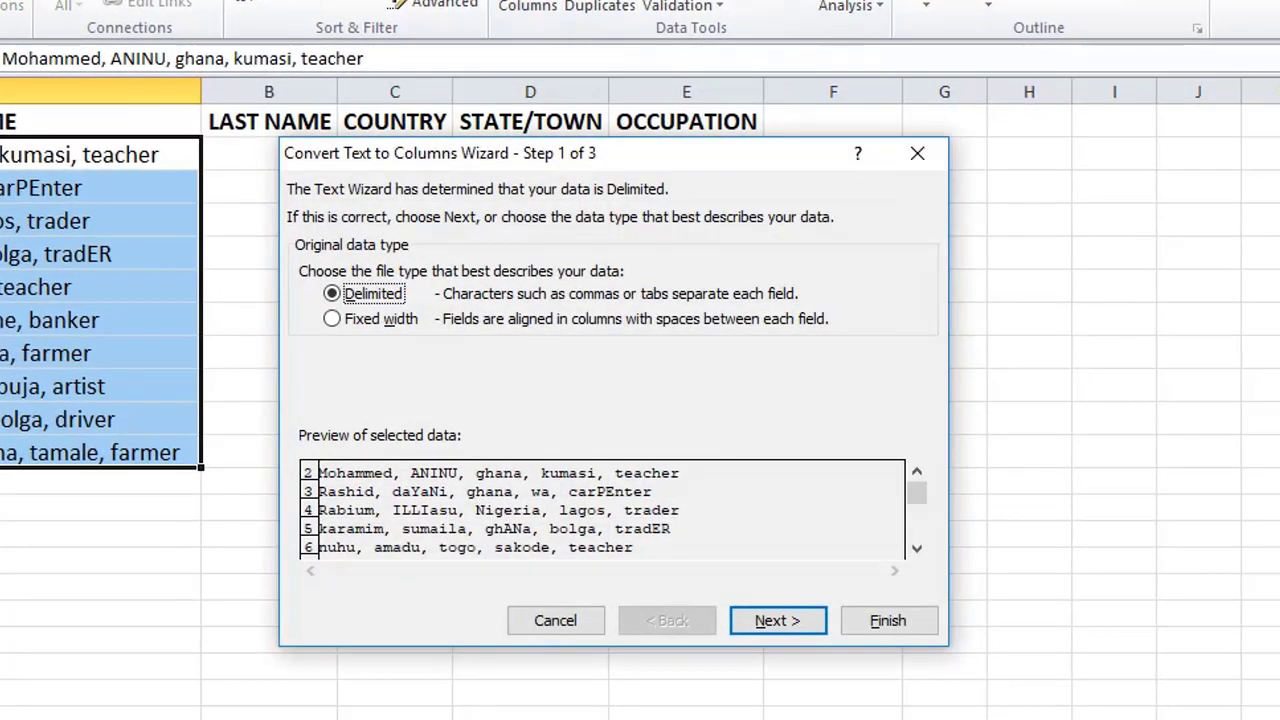
{"action": "left_click_drag", "start_coordinate": [615, 163], "coordinate": [520, 83]}
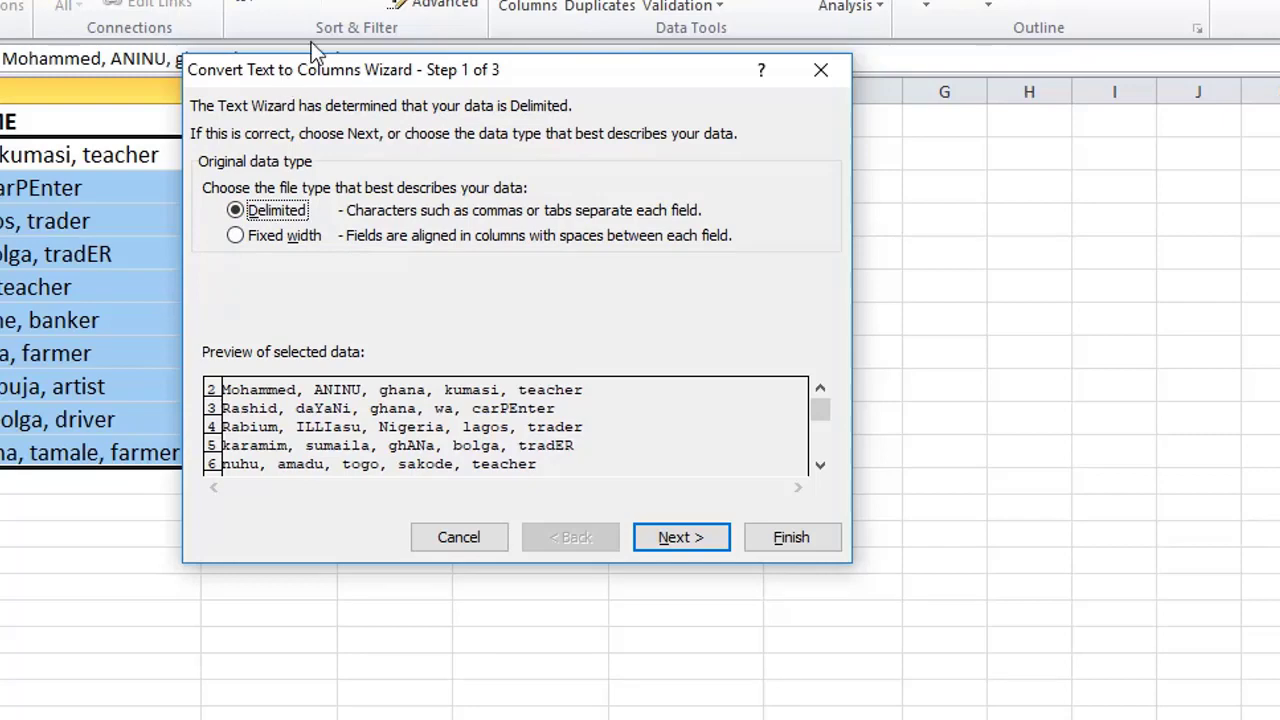
{"action": "left_click_drag", "start_coordinate": [335, 60], "coordinate": [702, 113]}
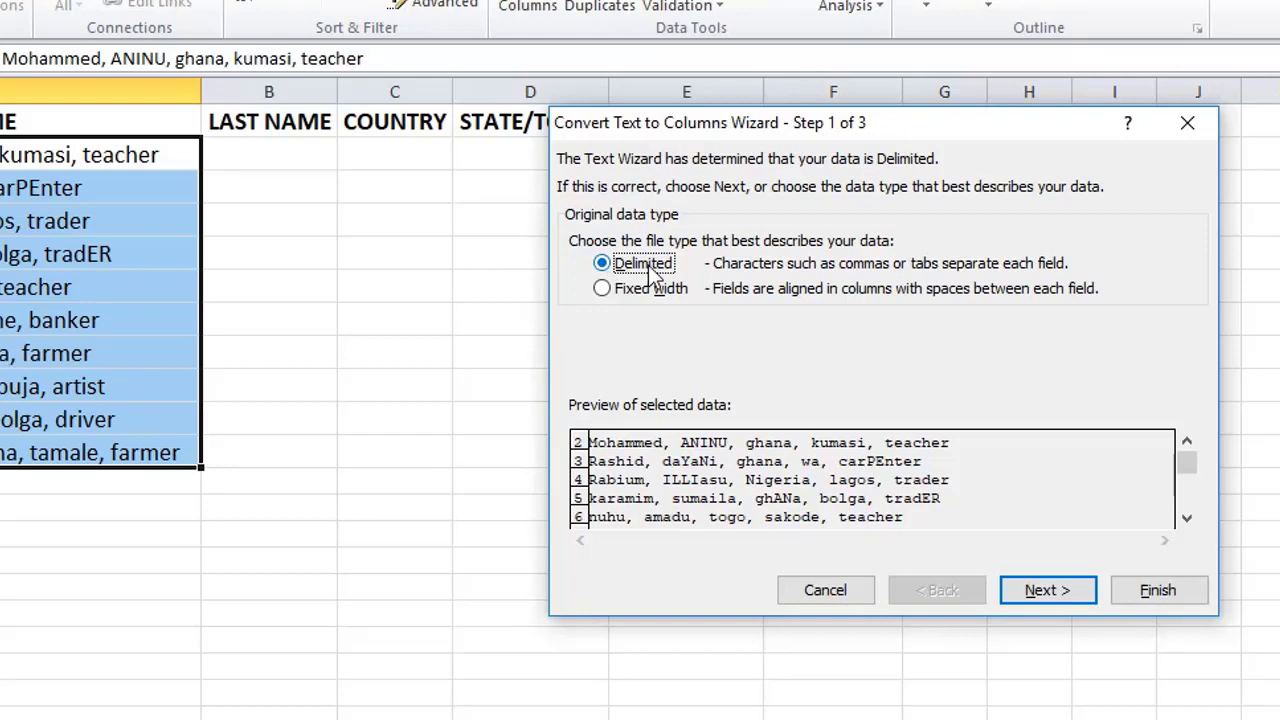
{"action": "left_click", "coordinate": [1040, 591]}
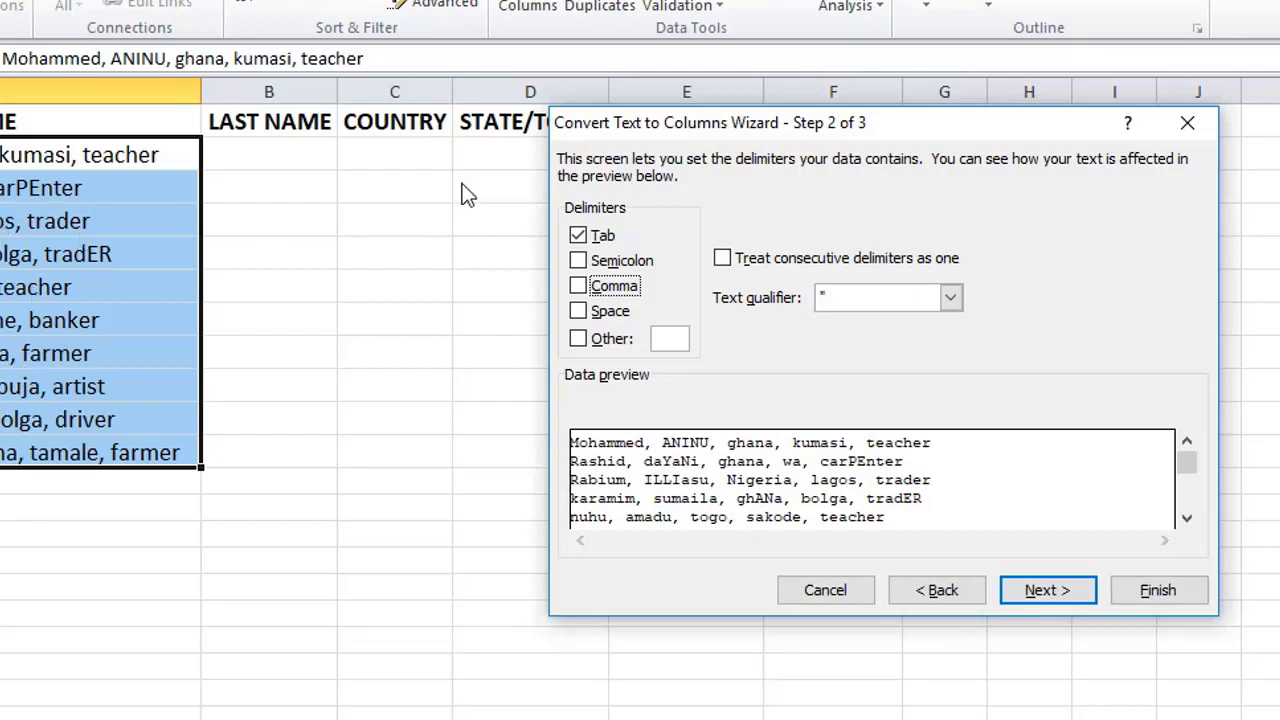
Step: Set Comma instead of Tab as the only delimiter for the split and continue to the column format settings
{"action": "left_click", "coordinate": [579, 236]}
{"action": "left_click", "coordinate": [578, 286]}
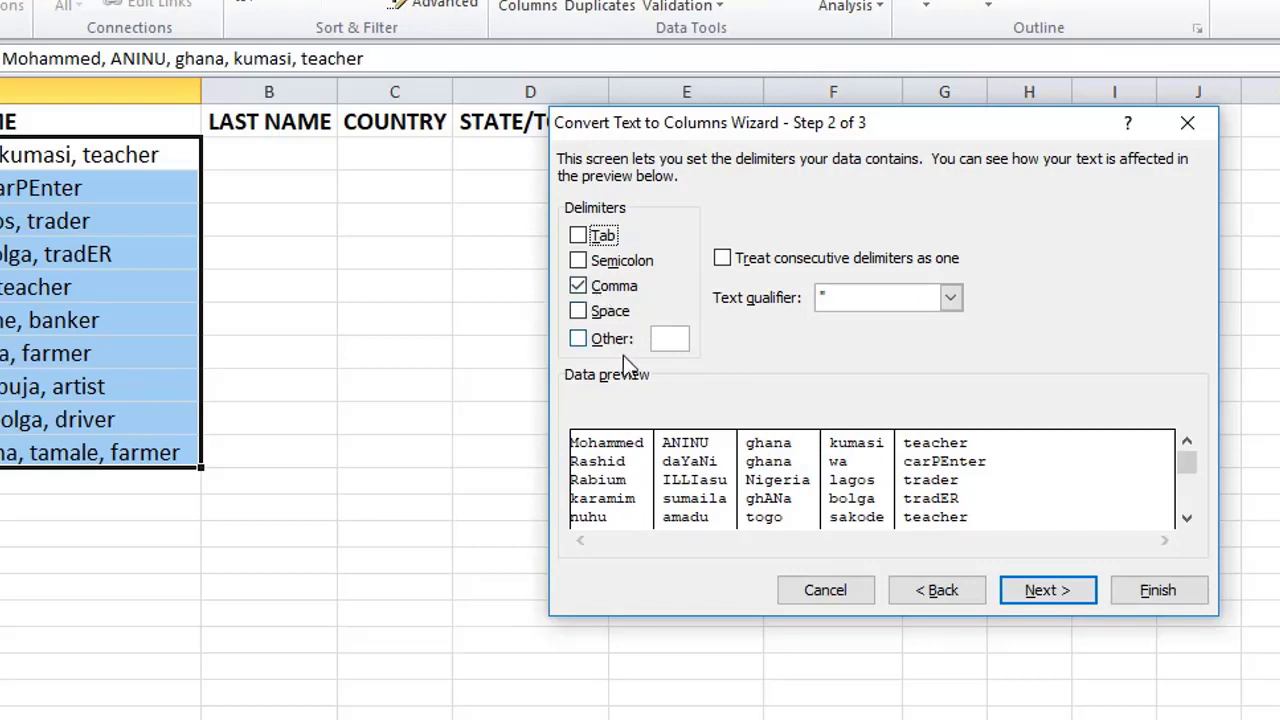
{"action": "left_click", "coordinate": [1060, 589]}
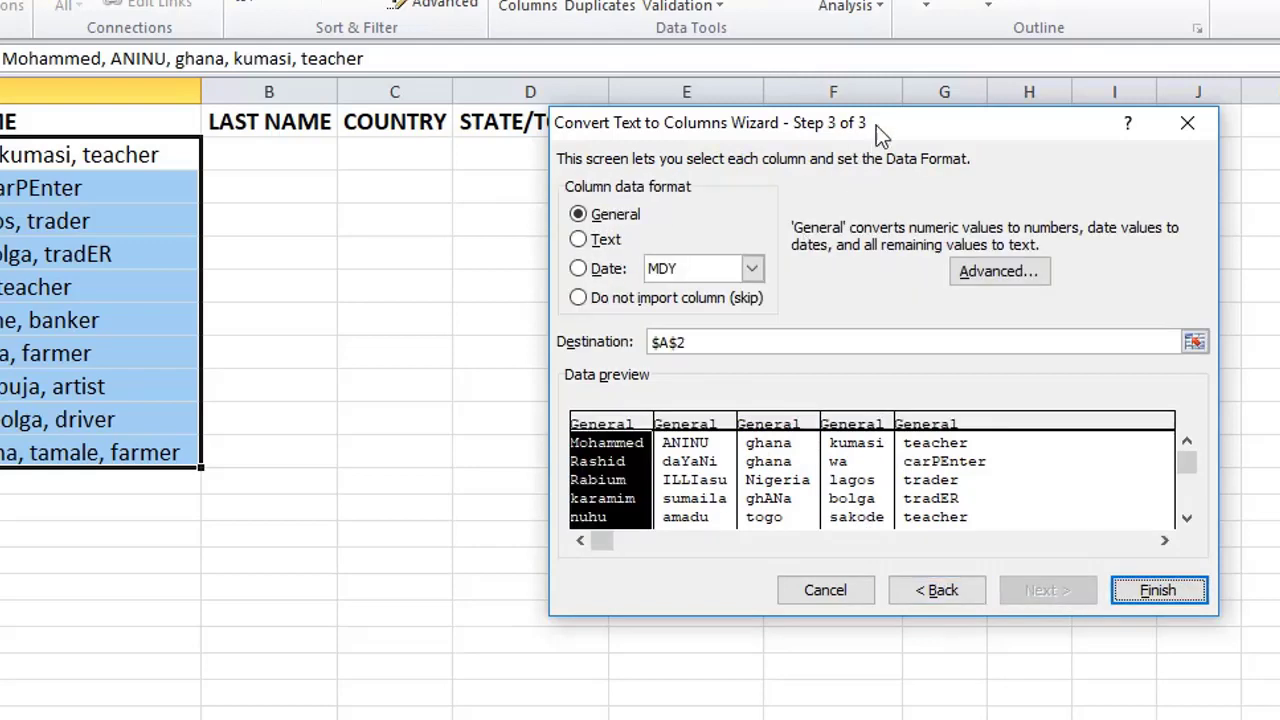
Step: Keep the General column data format with destination $A$2 and finish splitting the text into columns
{"action": "left_click_drag", "start_coordinate": [876, 126], "coordinate": [684, 145]}
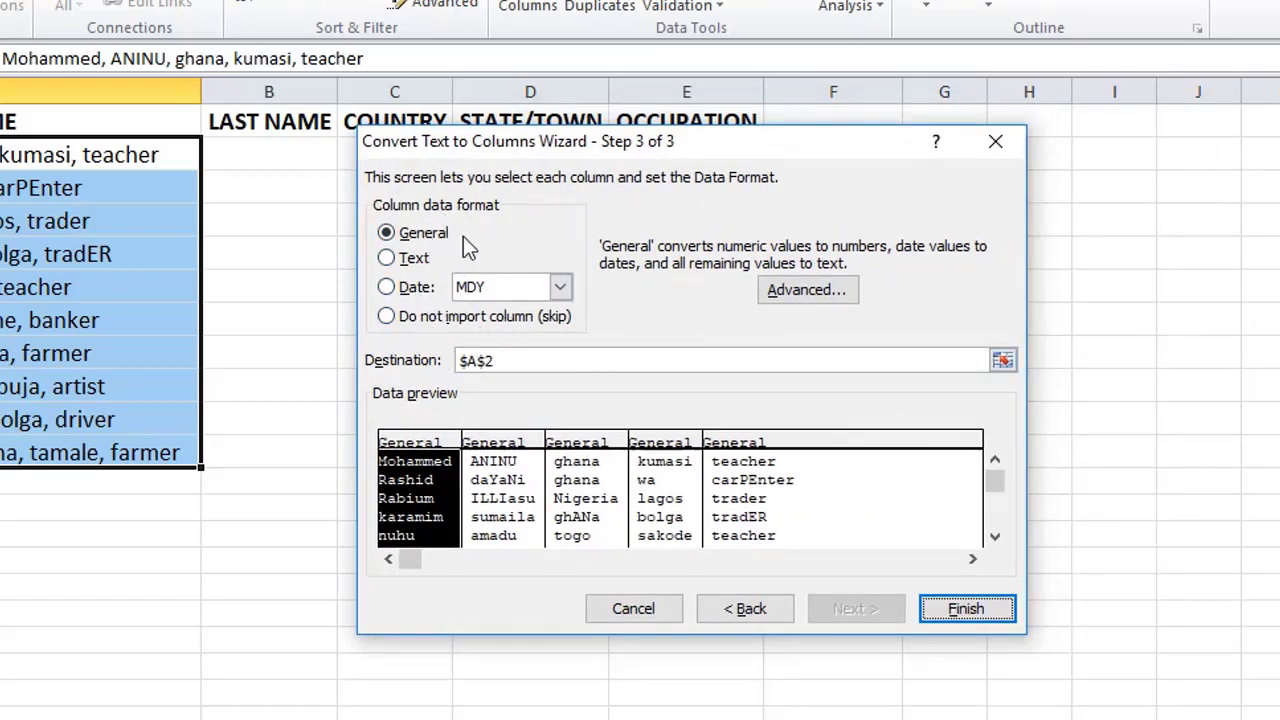
{"action": "left_click", "coordinate": [410, 234]}
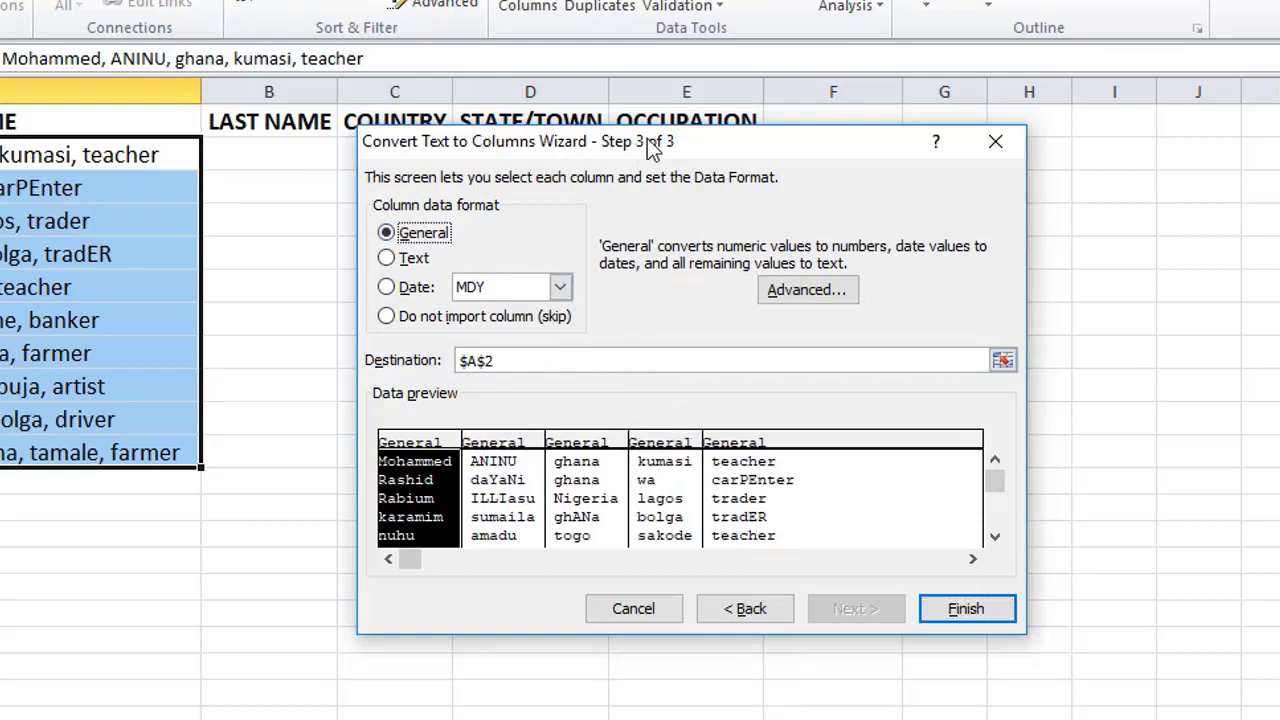
{"action": "left_click_drag", "start_coordinate": [632, 141], "coordinate": [821, 227]}
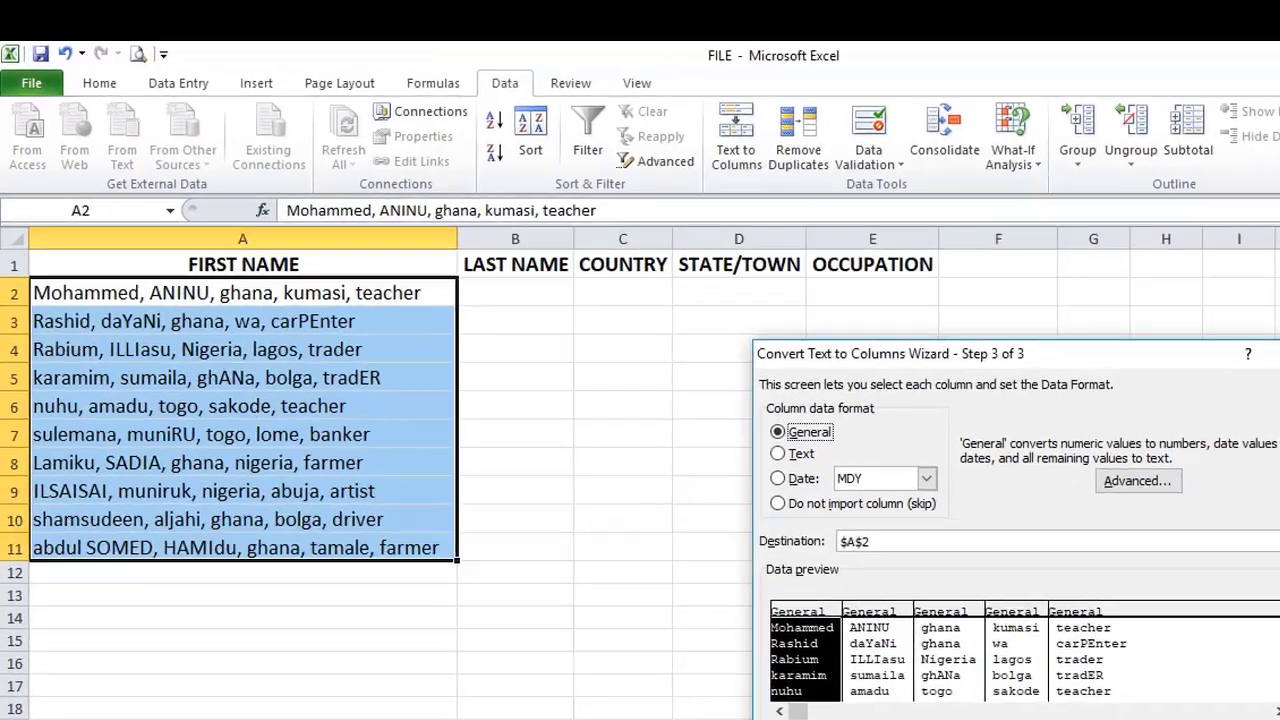
{"action": "left_click", "coordinate": [1181, 698]}
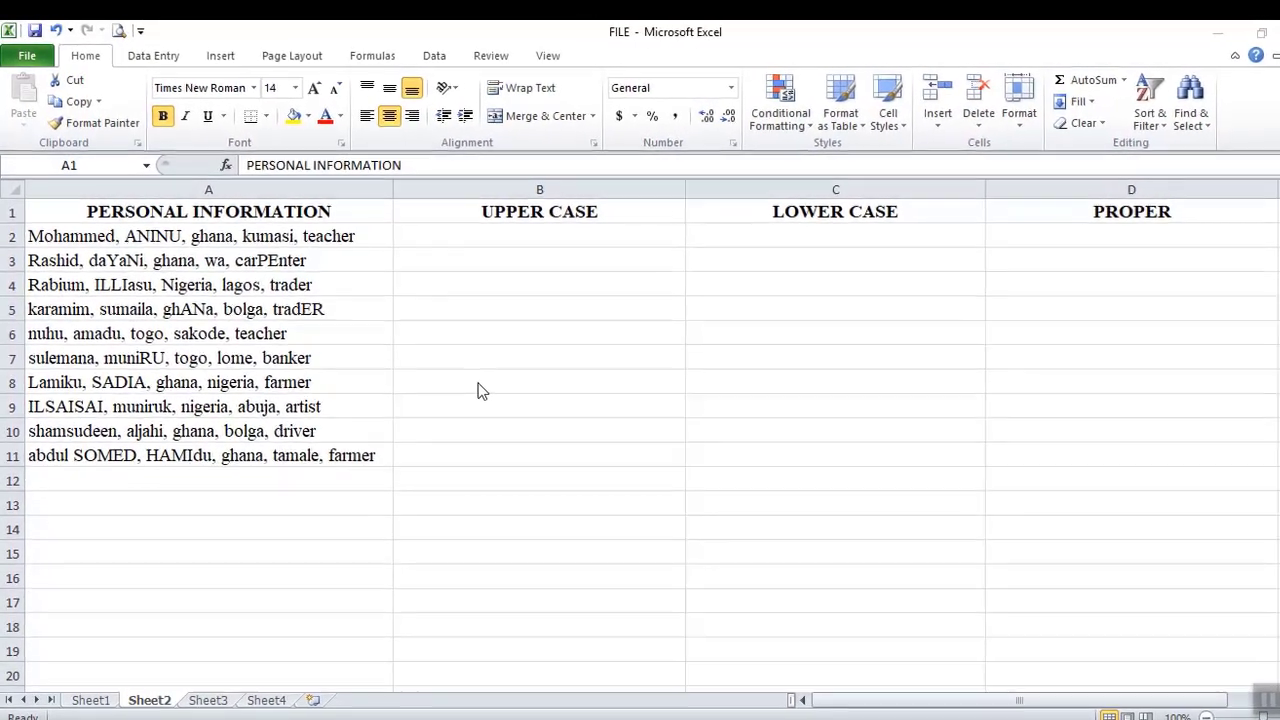
Step: Enter the formula =UPPER(A2) in B2 to convert the first personal information entry to upper case
{"action": "left_click", "coordinate": [490, 408]}
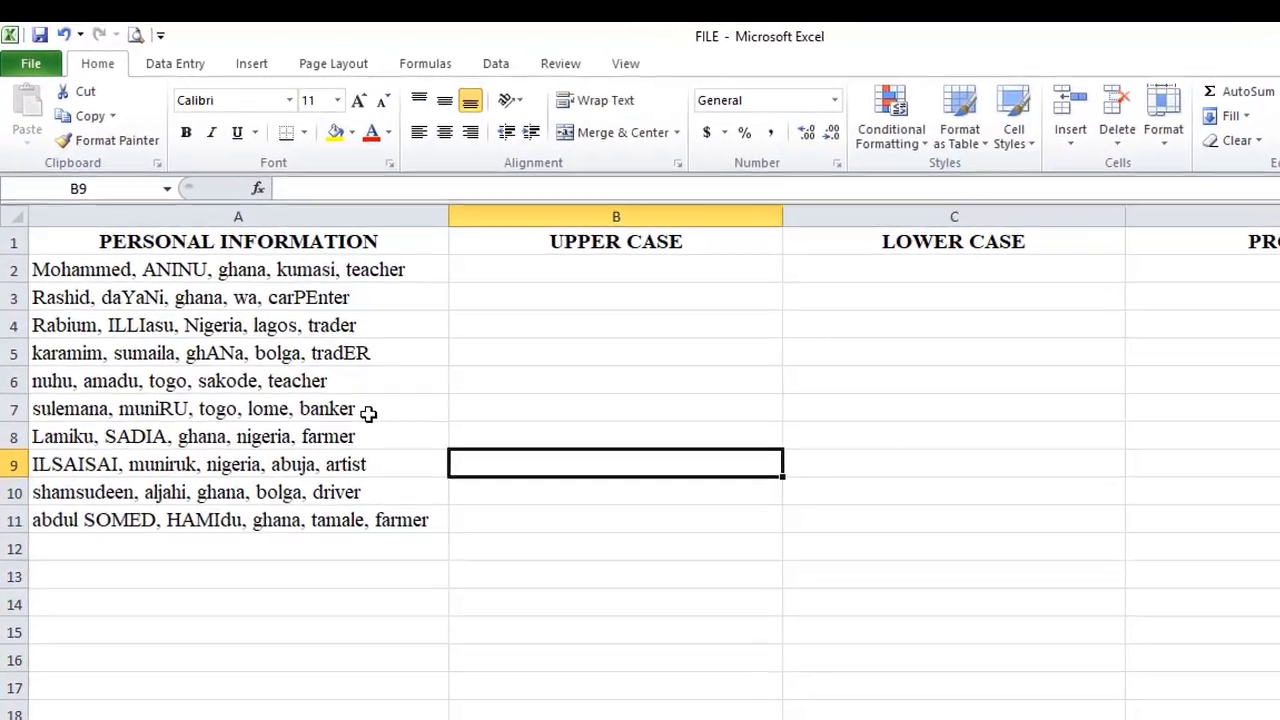
{"action": "left_click", "coordinate": [579, 274]}
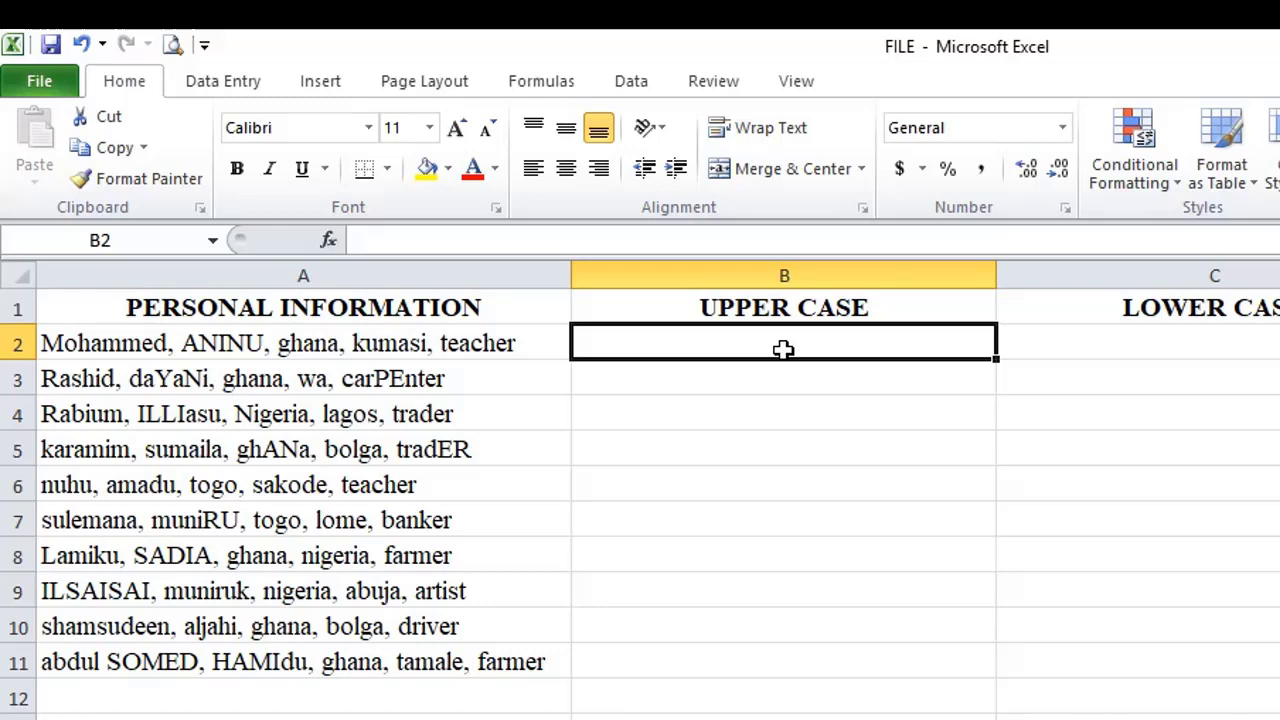
{"action": "type", "text": "="}
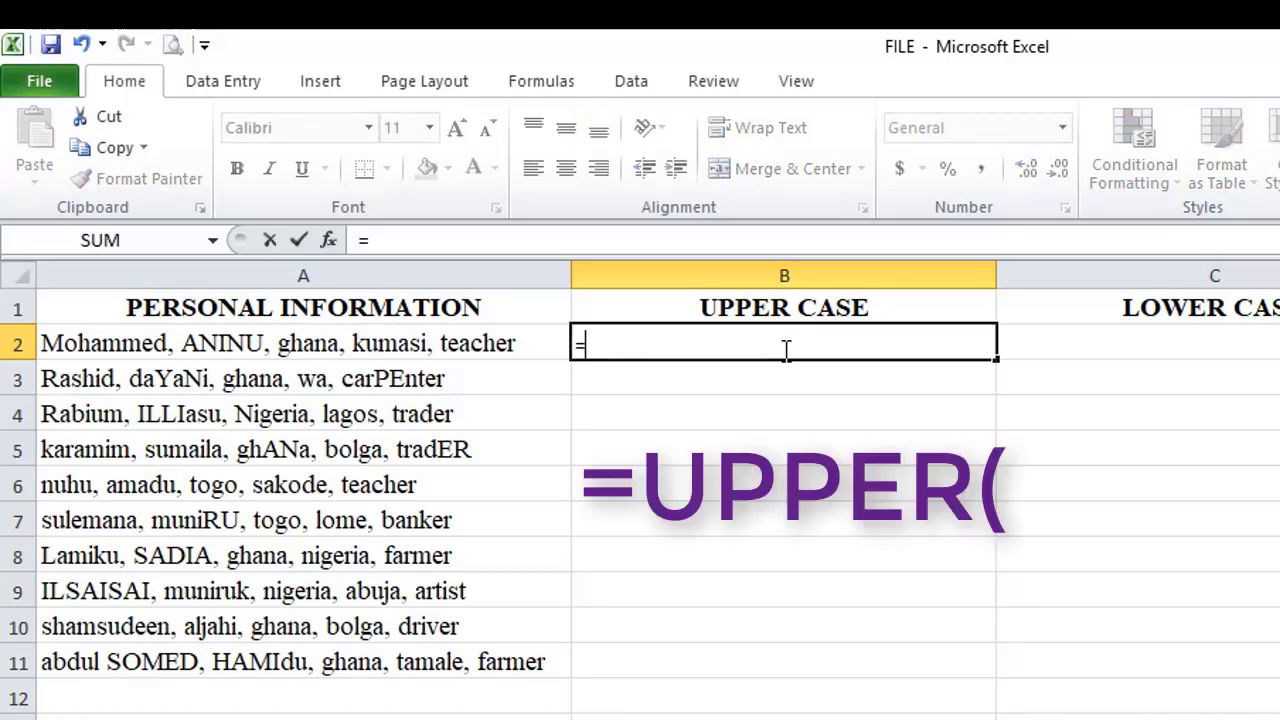
{"action": "type", "text": "UPP"}
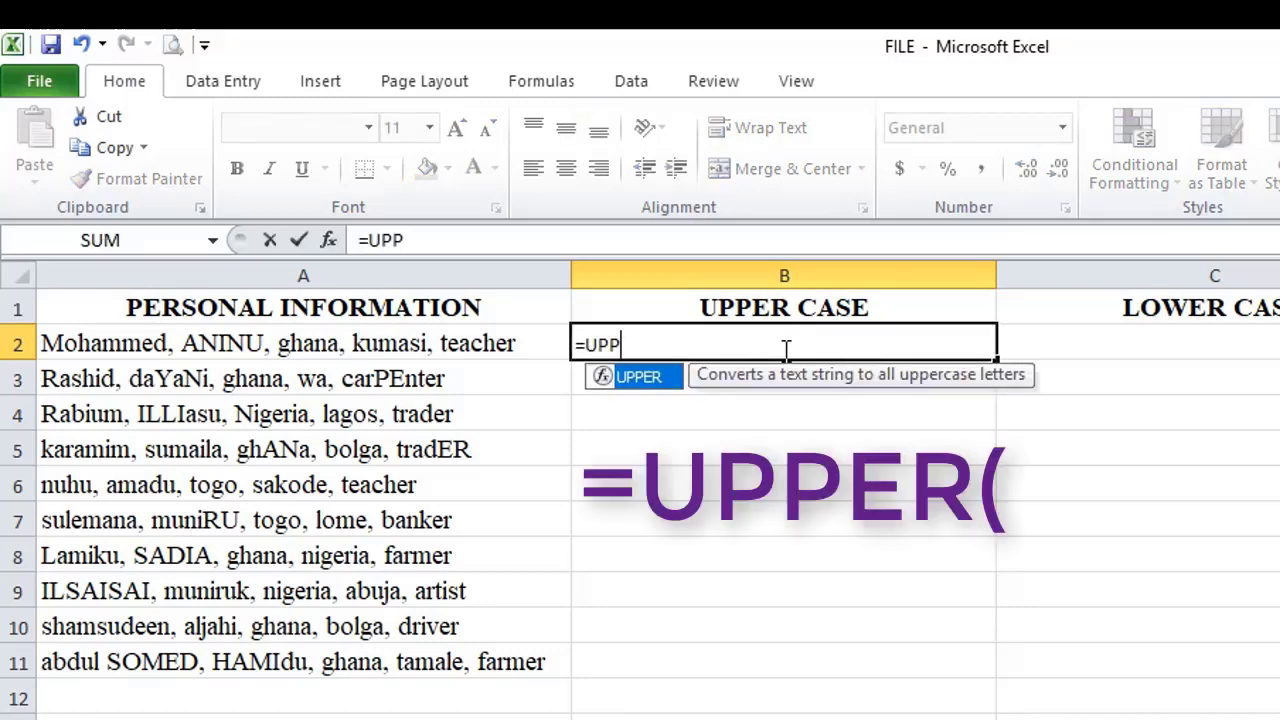
{"action": "double_click", "coordinate": [637, 377]}
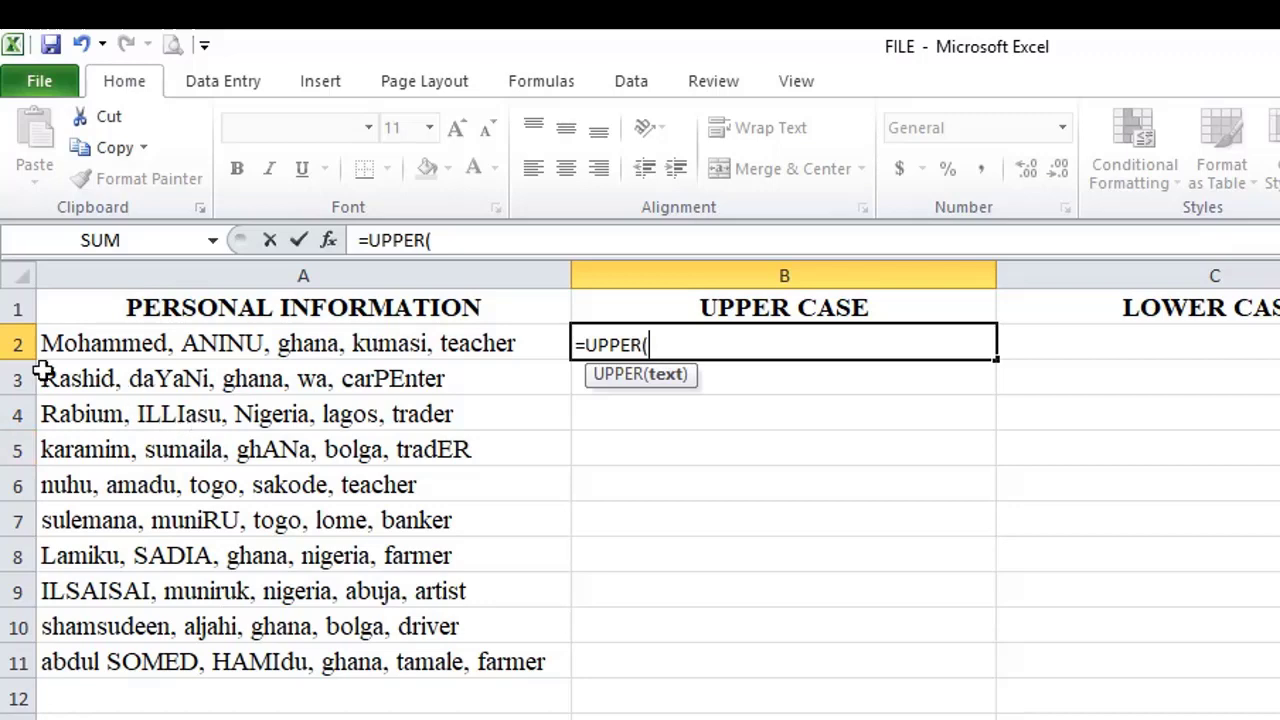
{"action": "left_click", "coordinate": [284, 343]}
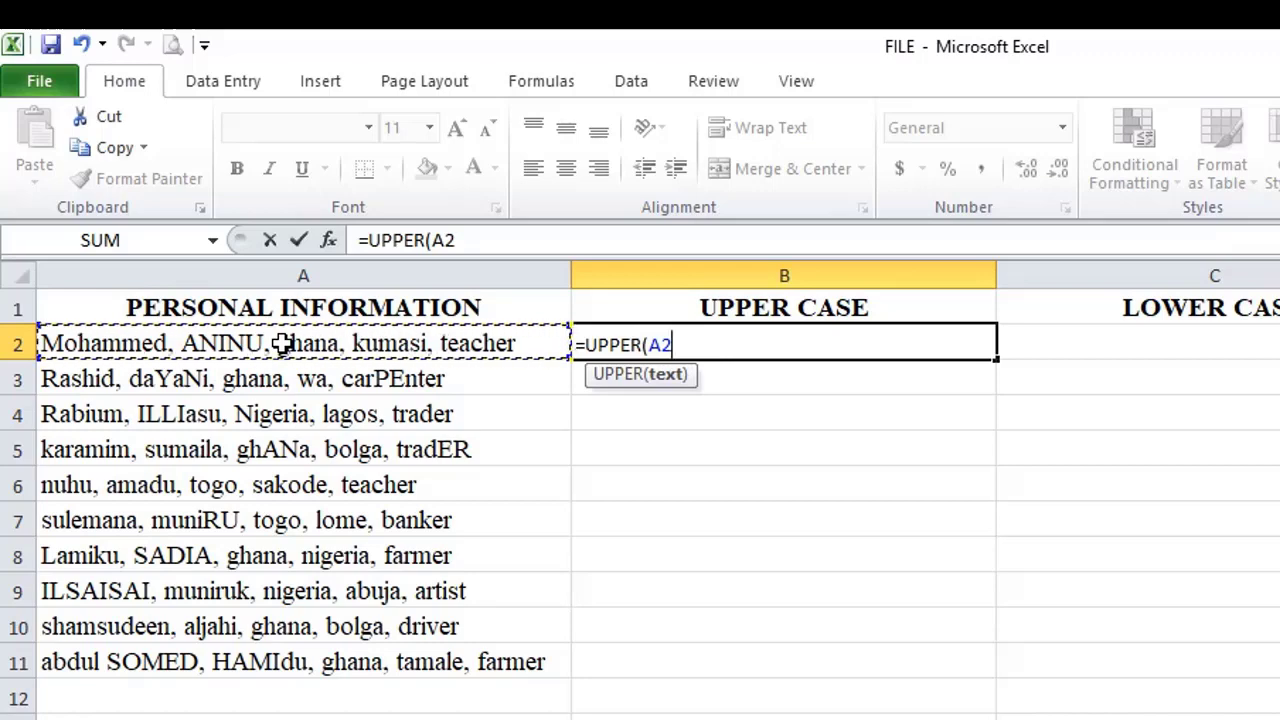
{"action": "key", "text": "Return"}
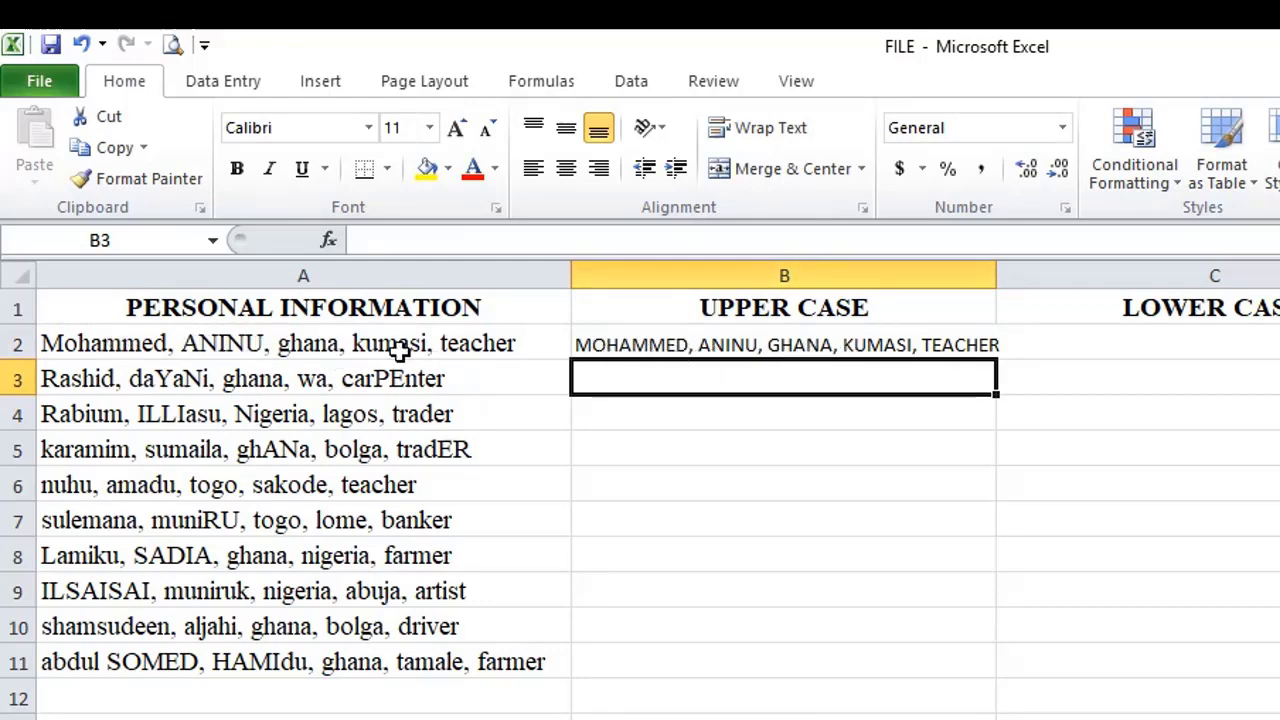
Step: Fill the UPPER formula from B2 down to B11 so every entry in column A is converted
{"action": "left_click", "coordinate": [787, 346]}
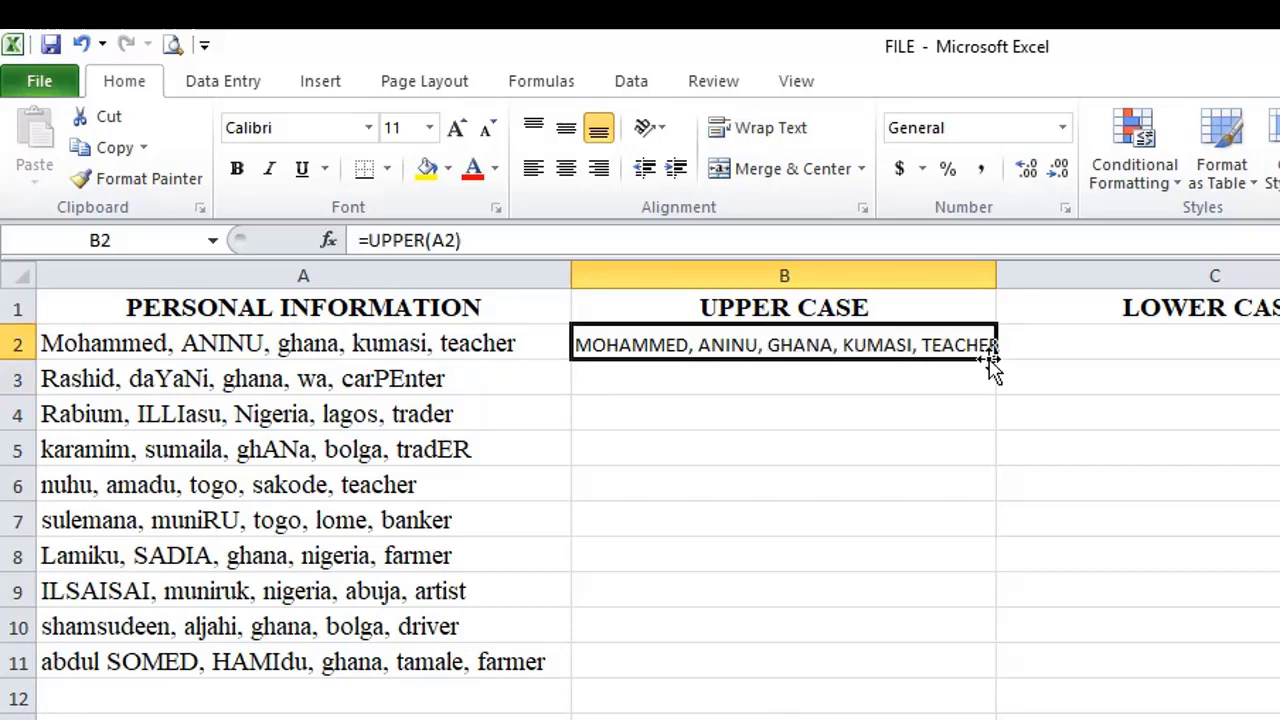
{"action": "left_click_drag", "start_coordinate": [997, 357], "coordinate": [980, 666]}
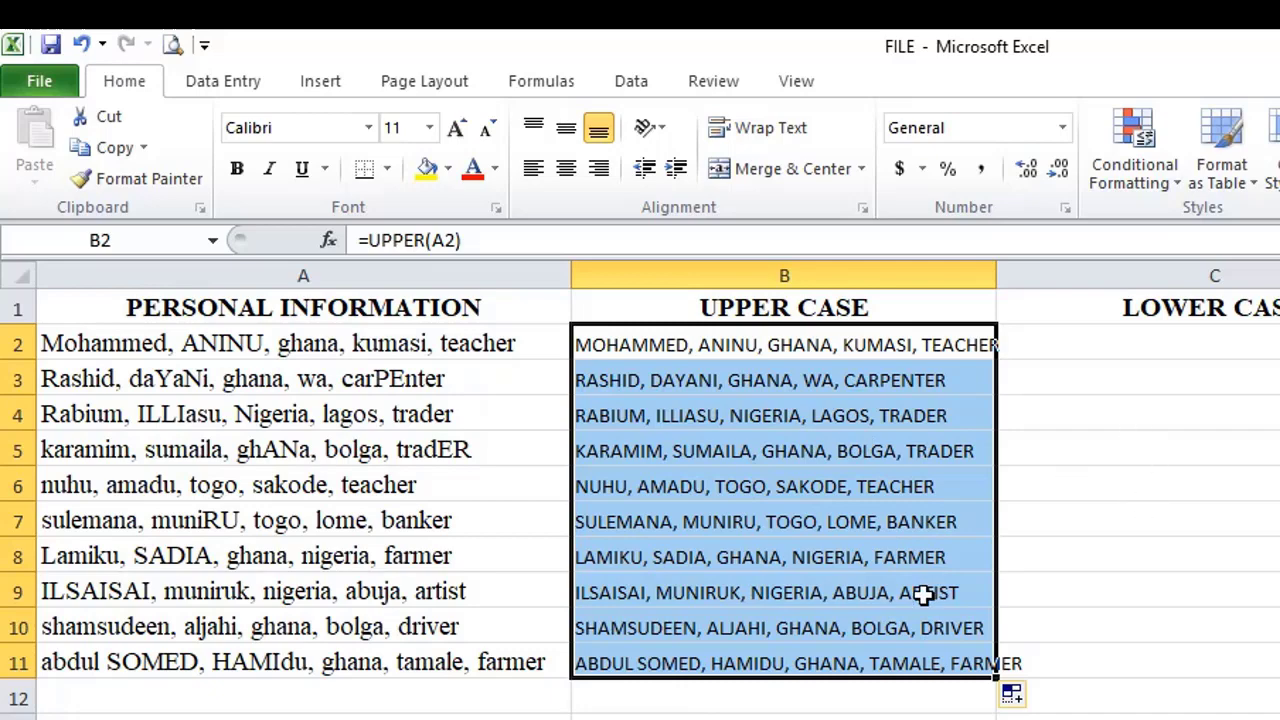
{"action": "left_click", "coordinate": [836, 716]}
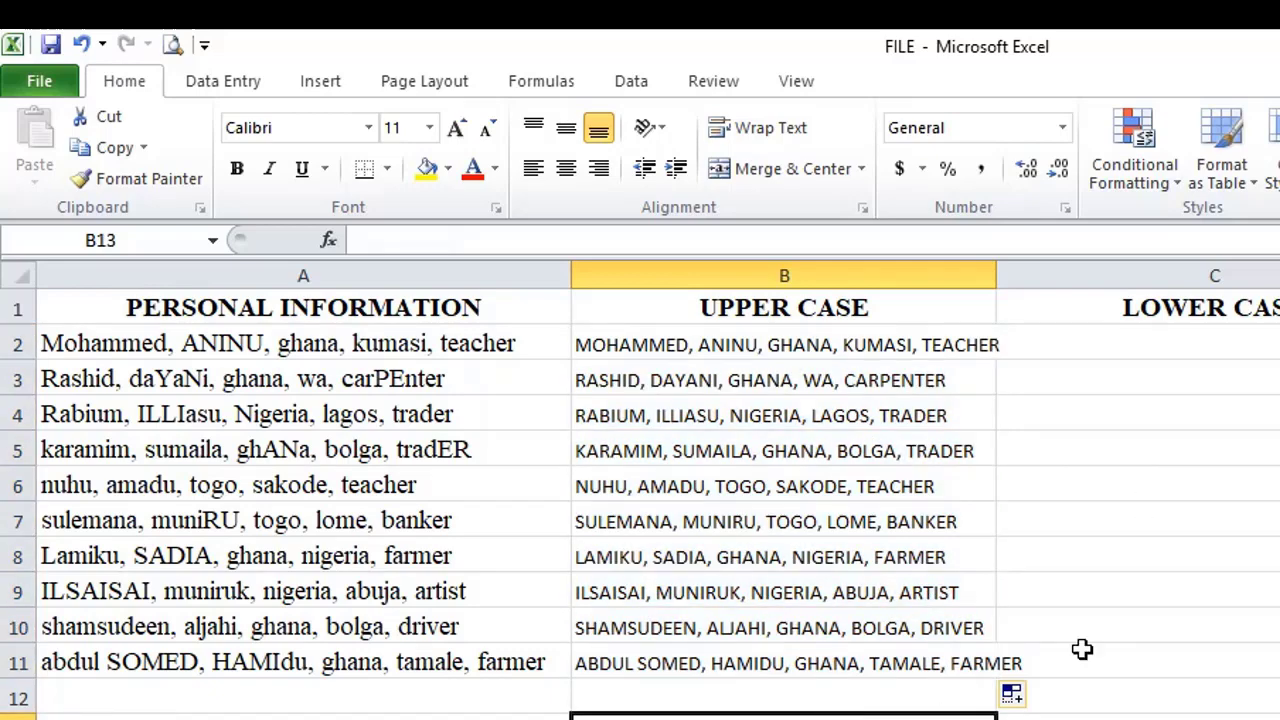
Step: Enter =LOWER(A2) in C2 under LOWER CASE and fill the formula down to C11
{"action": "left_click", "coordinate": [1183, 346]}
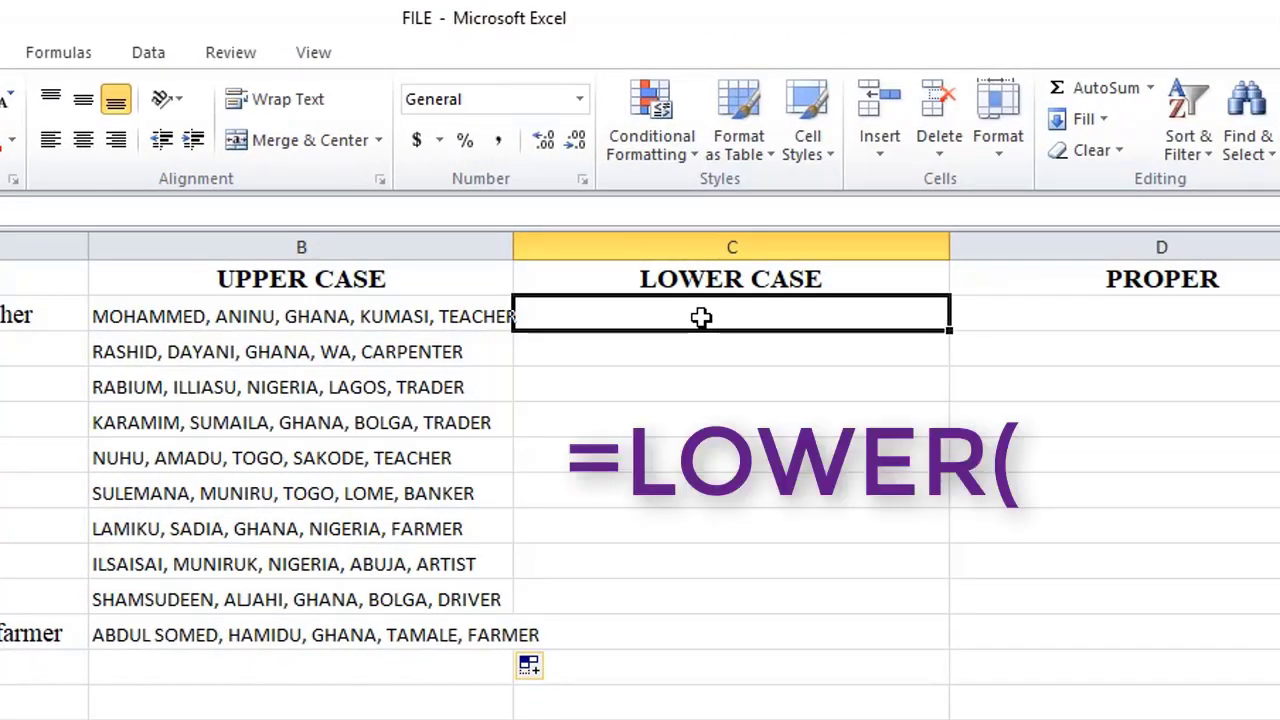
{"action": "type", "text": "="}
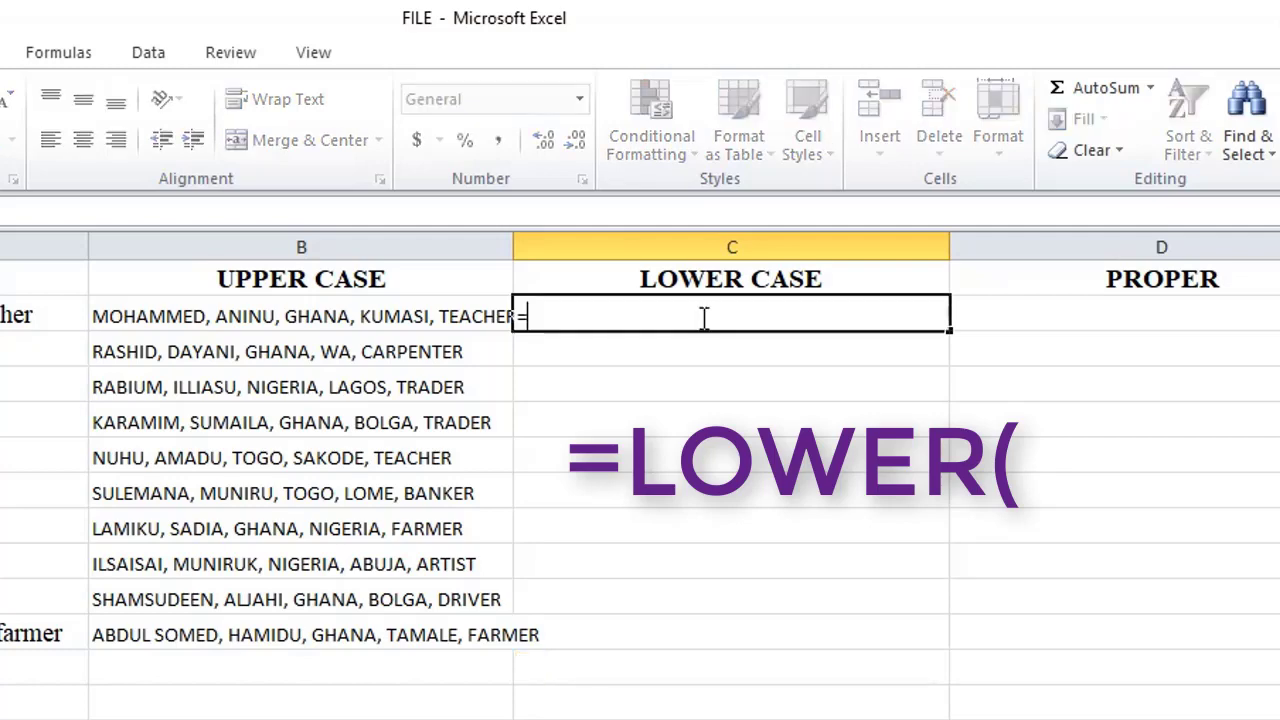
{"action": "type", "text": "LO"}
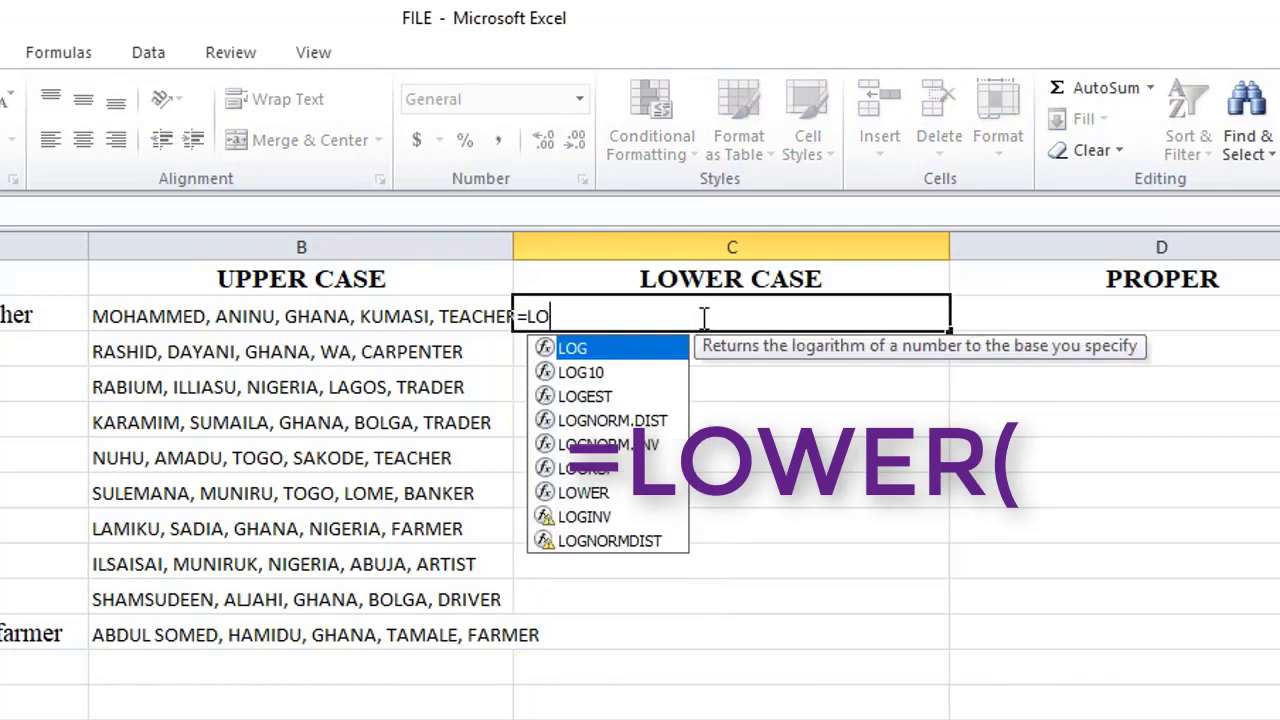
{"action": "type", "text": "WE"}
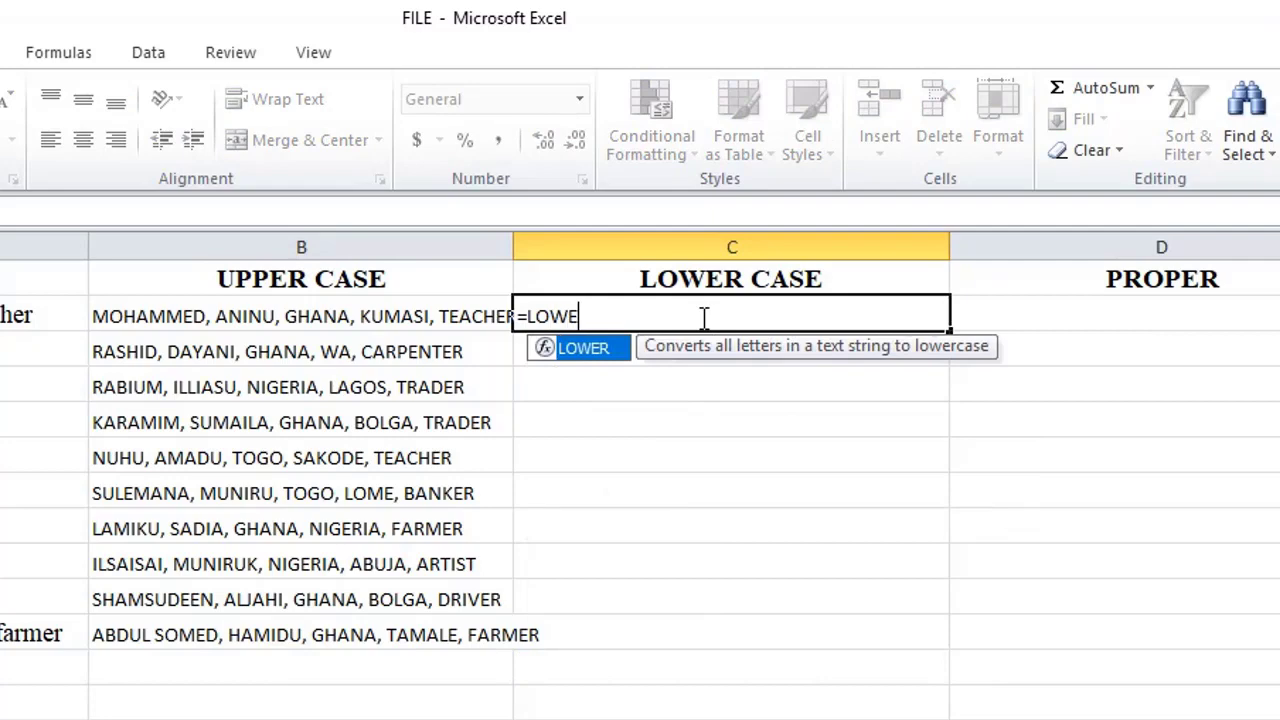
{"action": "double_click", "coordinate": [591, 352]}
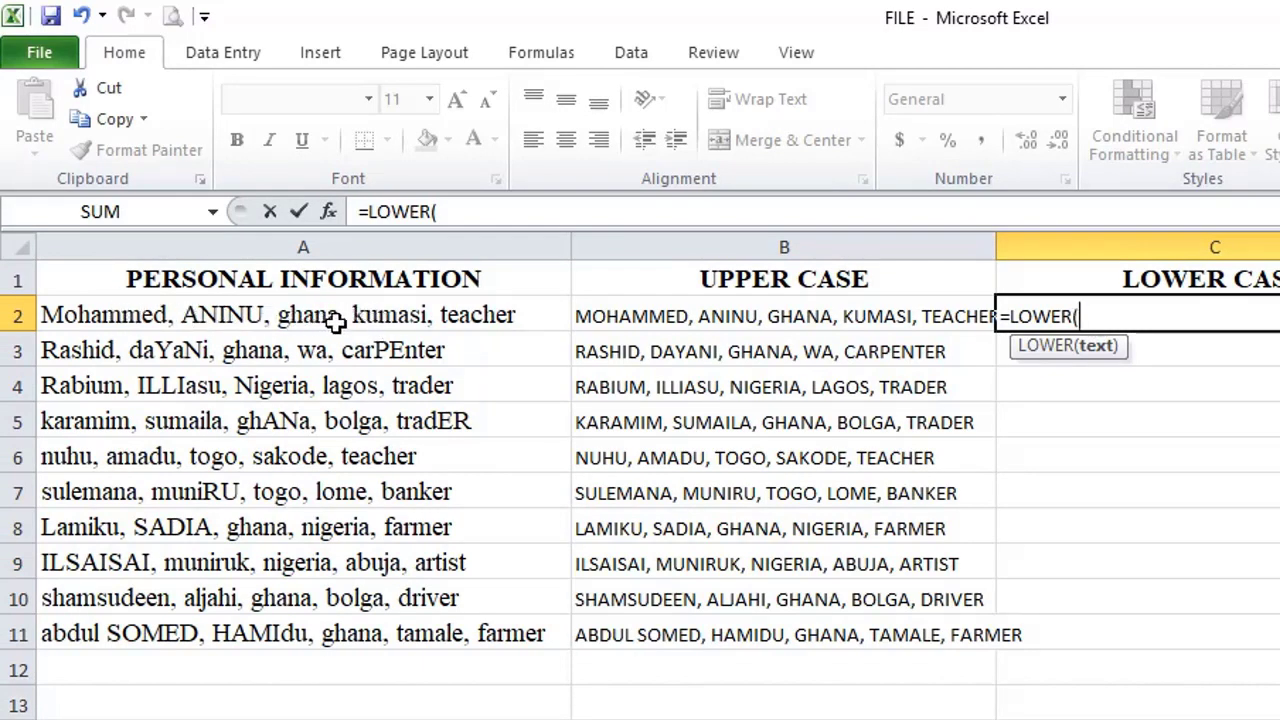
{"action": "left_click", "coordinate": [335, 320]}
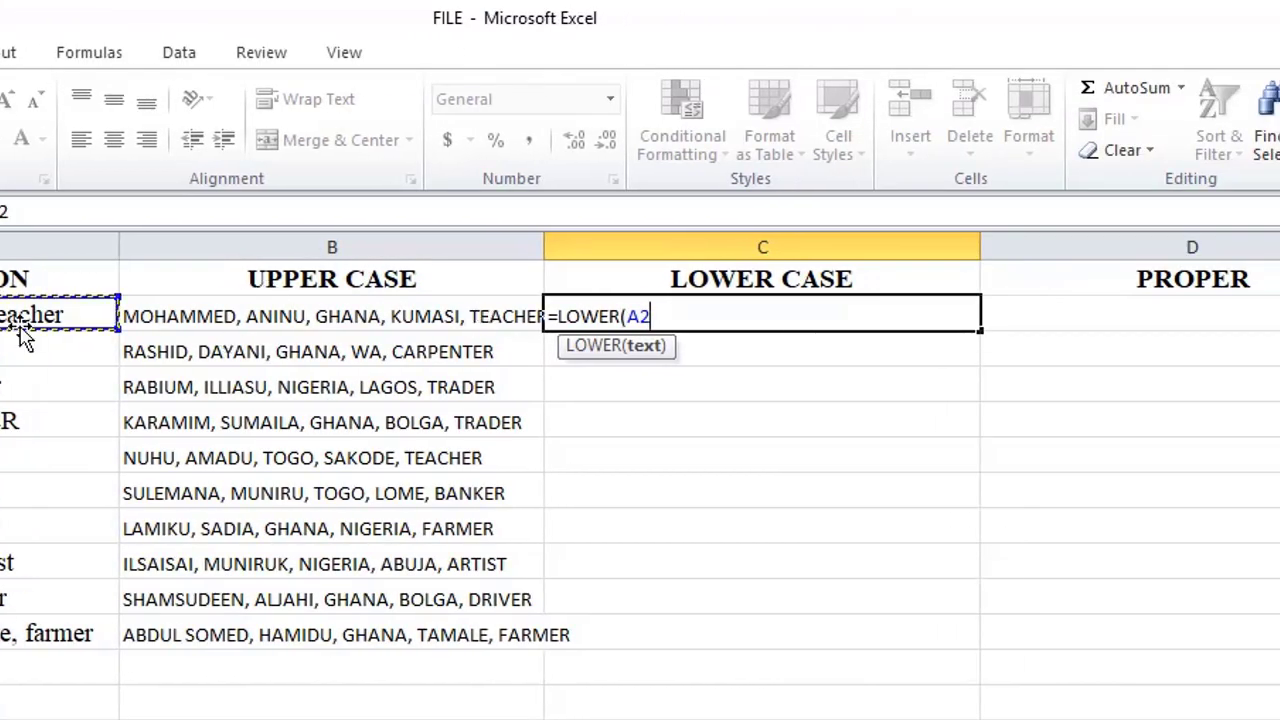
{"action": "key", "text": "Return"}
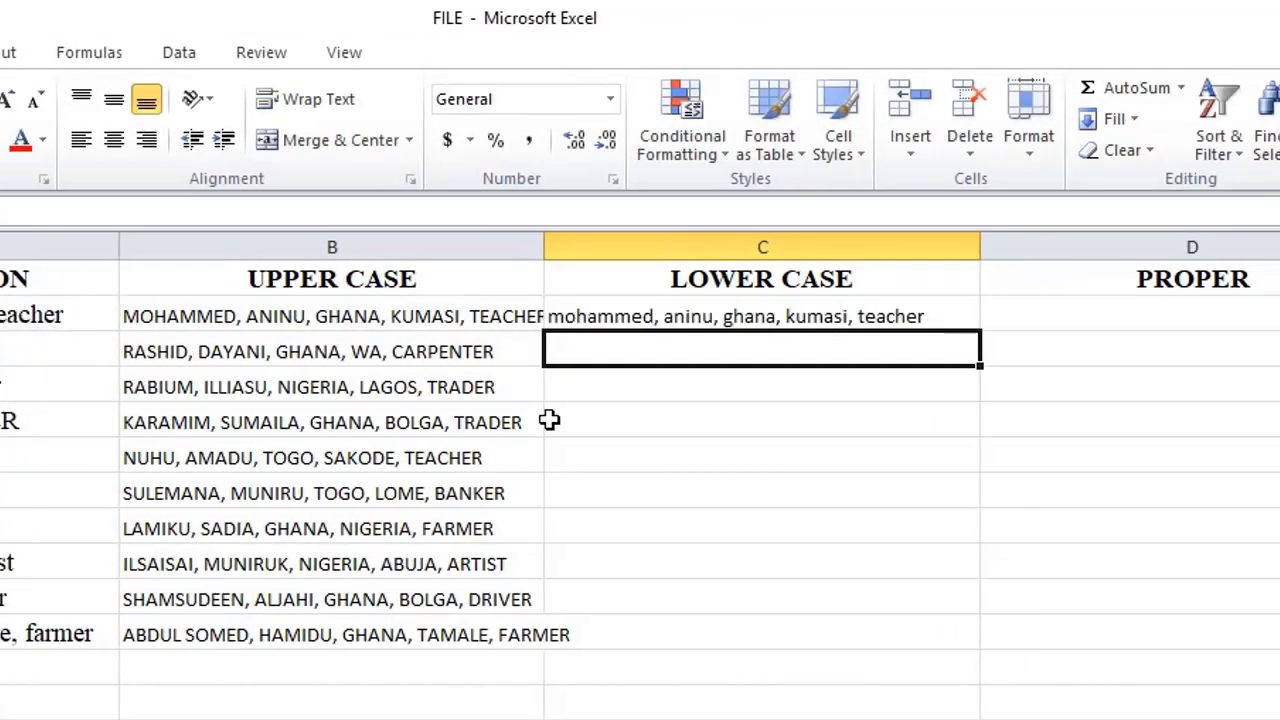
{"action": "left_click", "coordinate": [834, 314]}
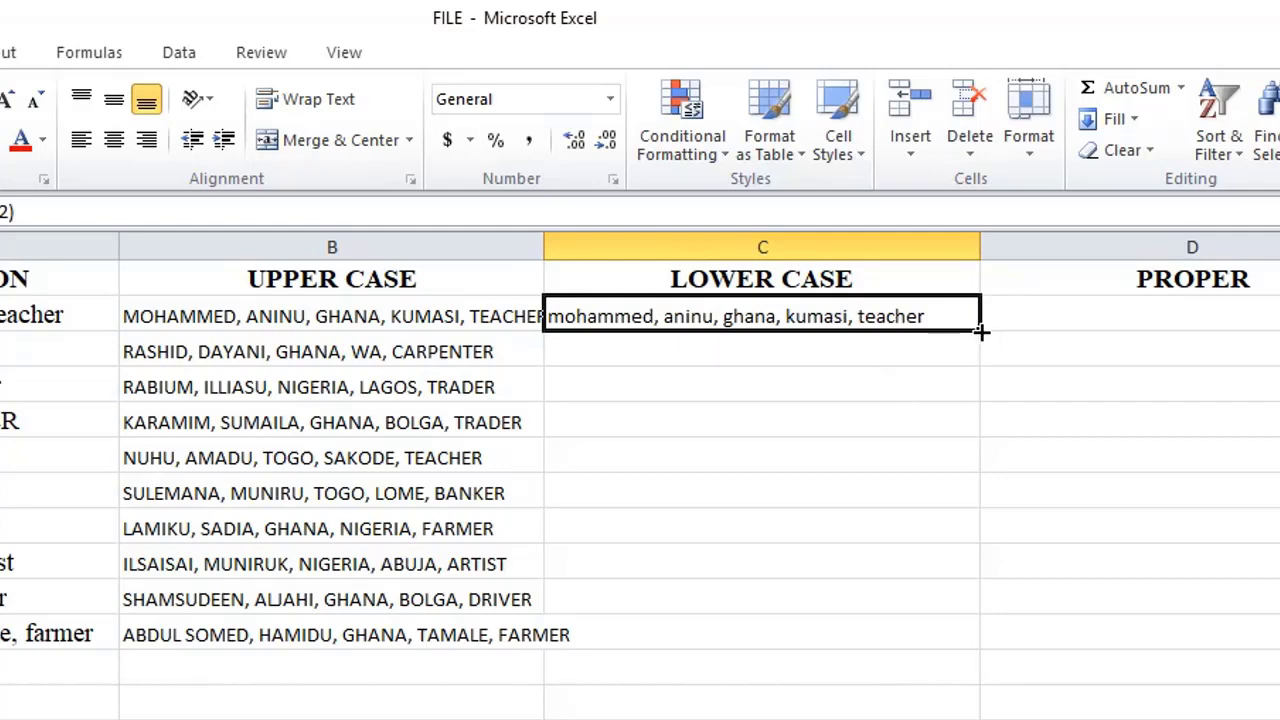
{"action": "left_click_drag", "start_coordinate": [980, 332], "coordinate": [940, 645]}
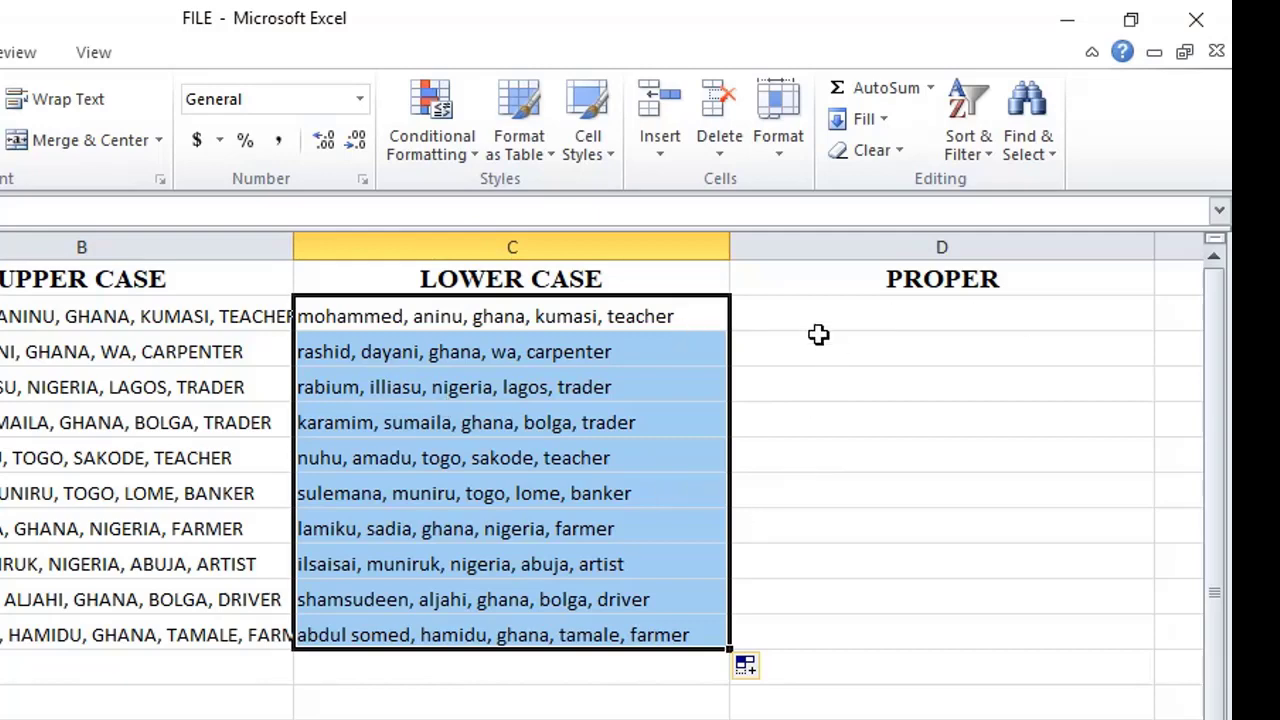
Step: Enter =PROPER(A2) in D2 under PROPER and fill the formula down to D11
{"action": "left_click", "coordinate": [863, 318]}
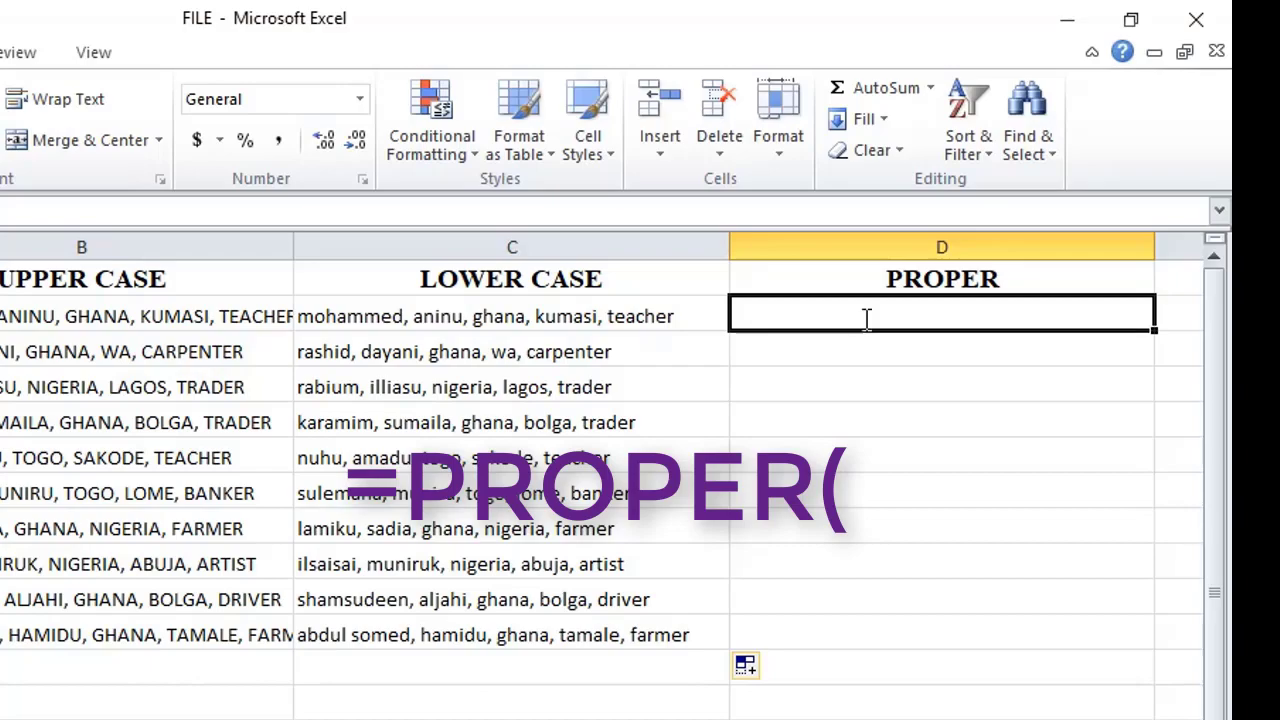
{"action": "type", "text": "=PROP"}
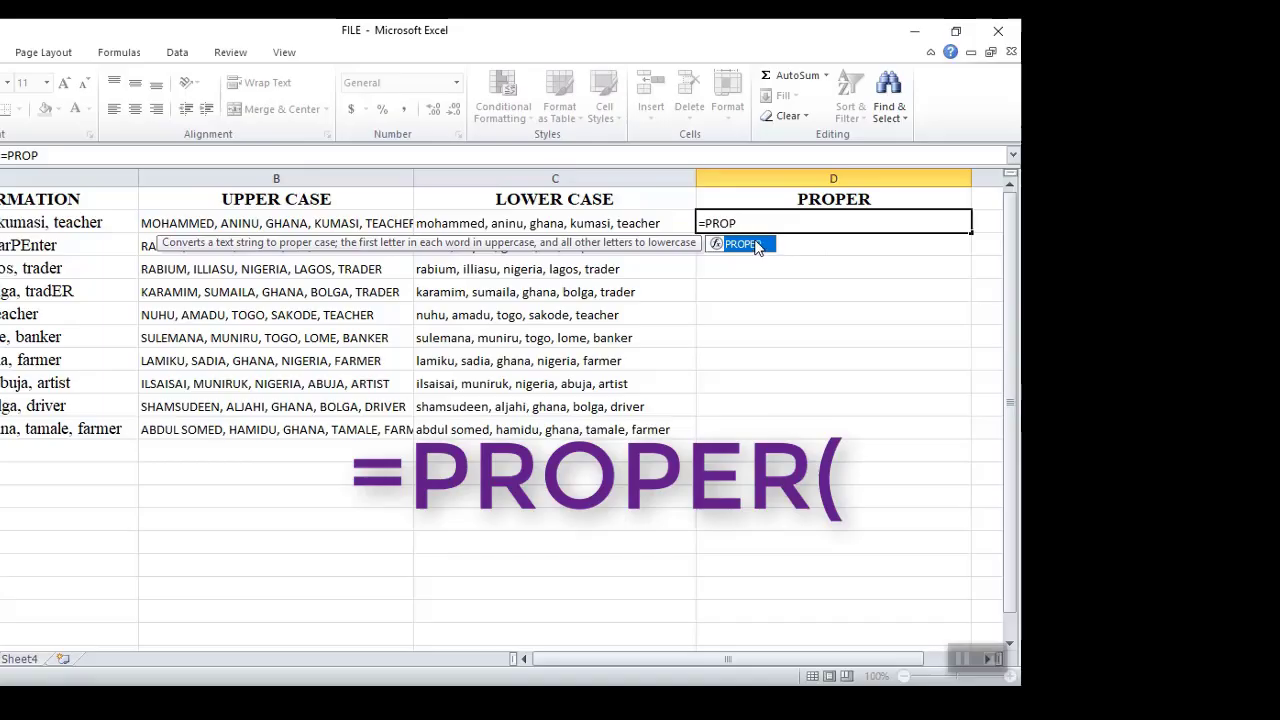
{"action": "double_click", "coordinate": [745, 244]}
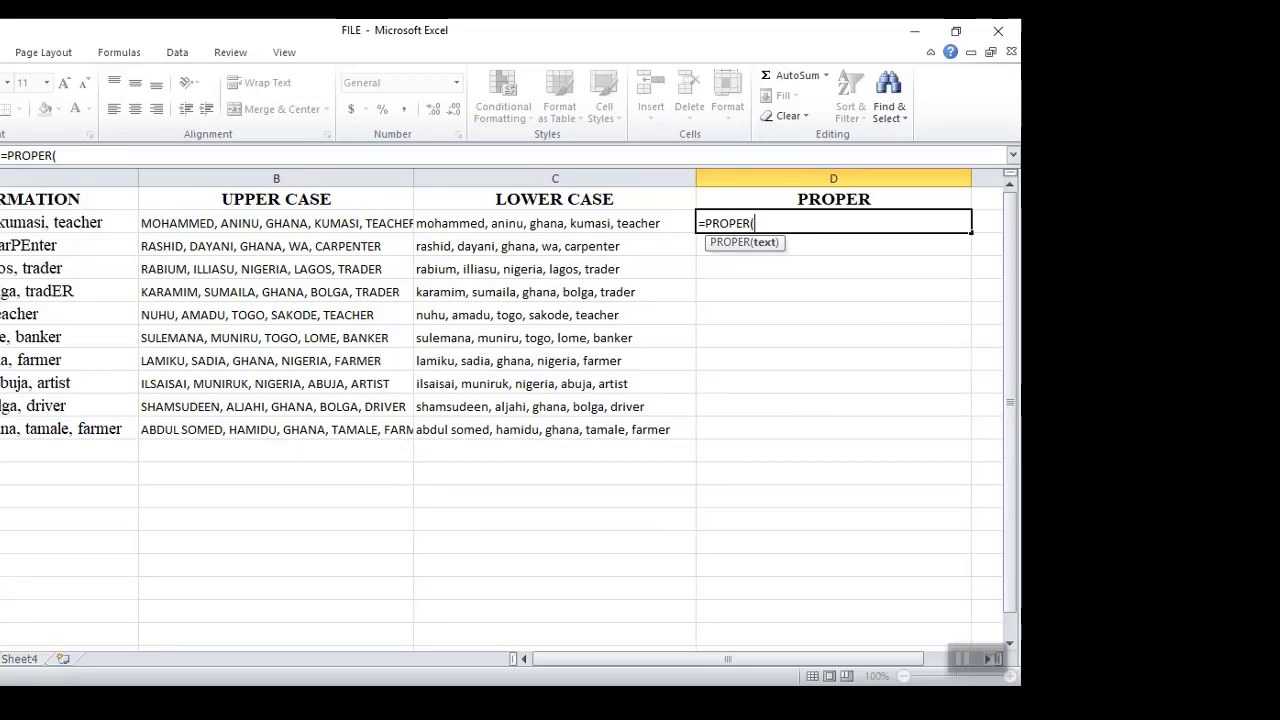
{"action": "left_click", "coordinate": [8, 223]}
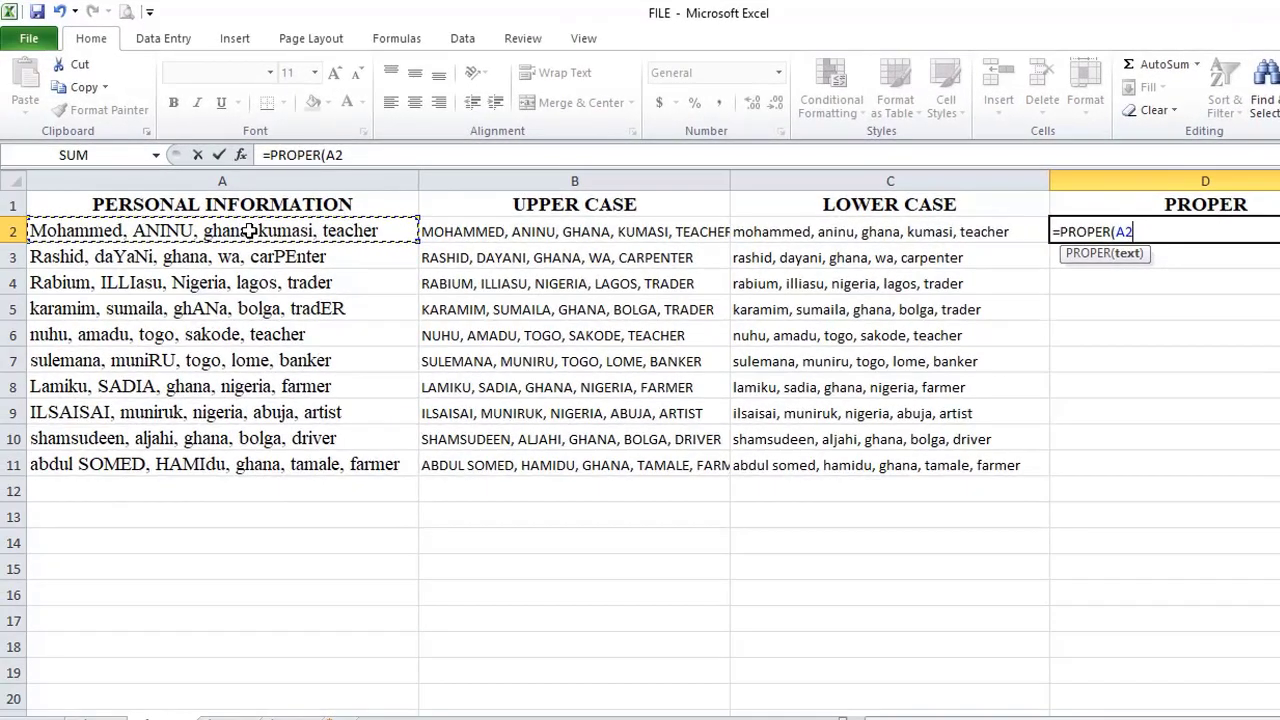
{"action": "key", "text": "Return"}
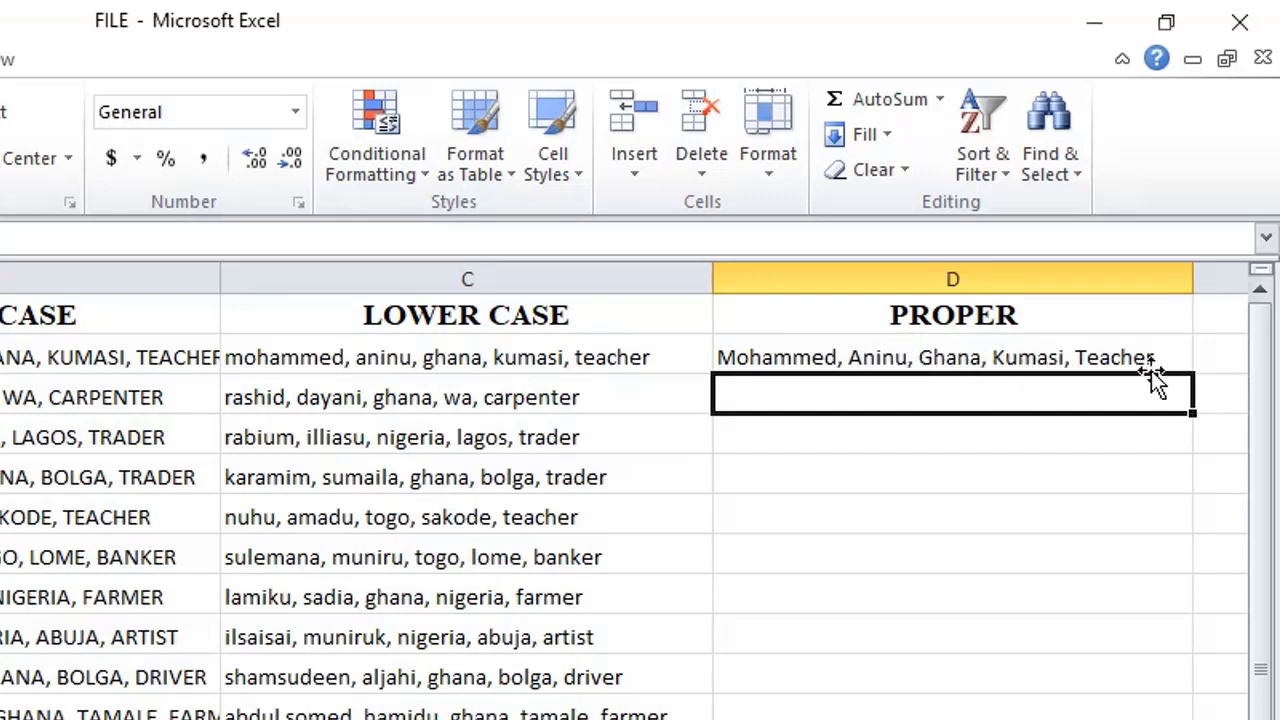
{"action": "left_click", "coordinate": [1070, 365]}
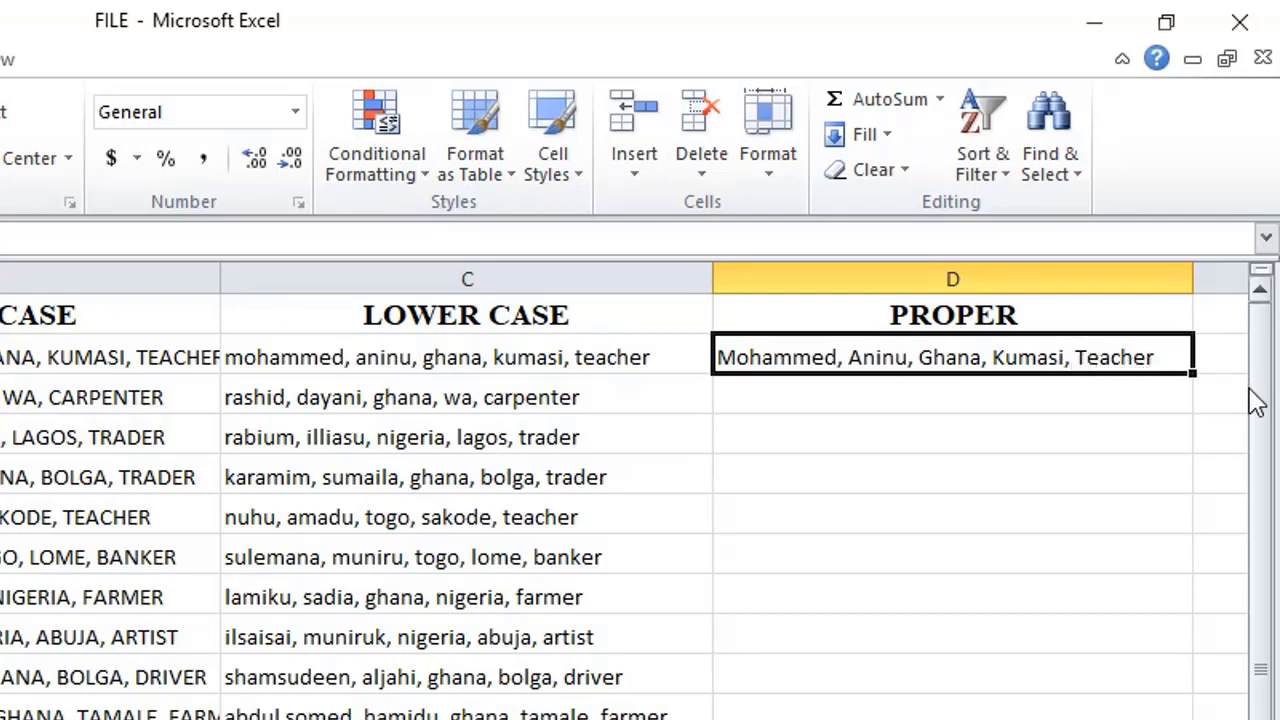
{"action": "left_click_drag", "start_coordinate": [1190, 373], "coordinate": [1157, 710]}
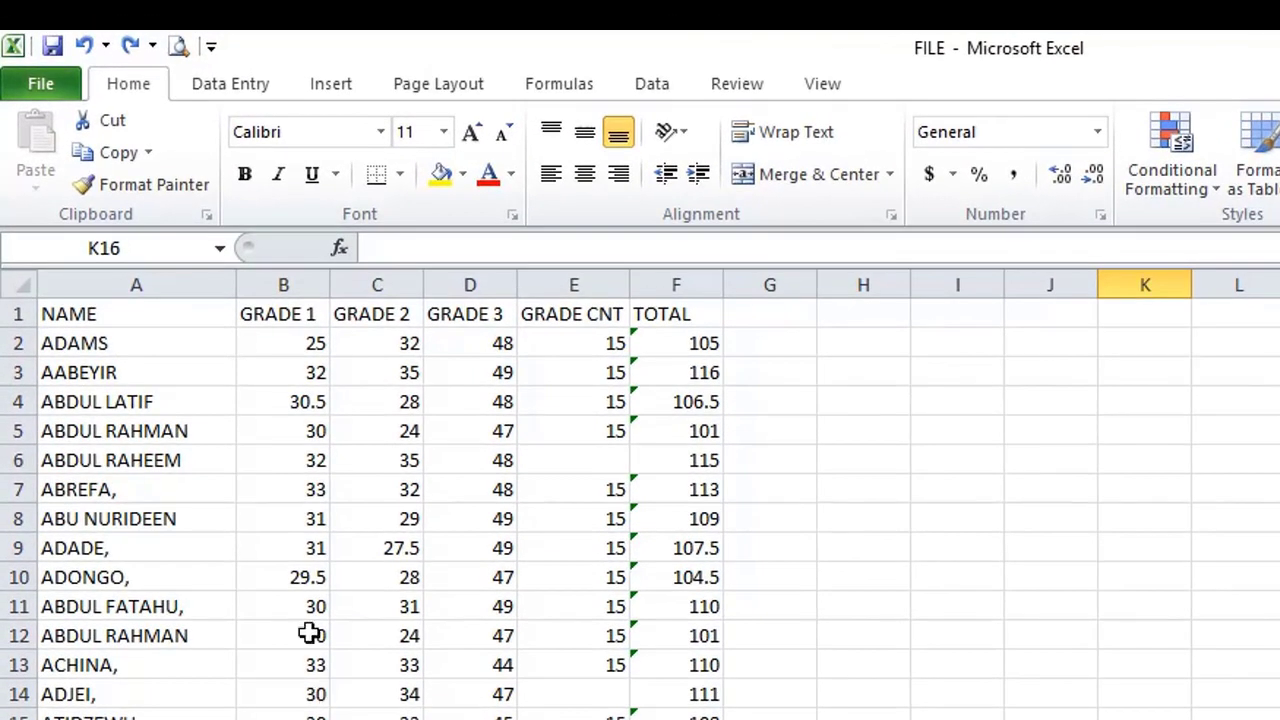
Step: Select the whole grades table on Sheet4, from the NAME header through the last row of the TOTAL column
{"action": "left_click_drag", "start_coordinate": [83, 314], "coordinate": [690, 719]}
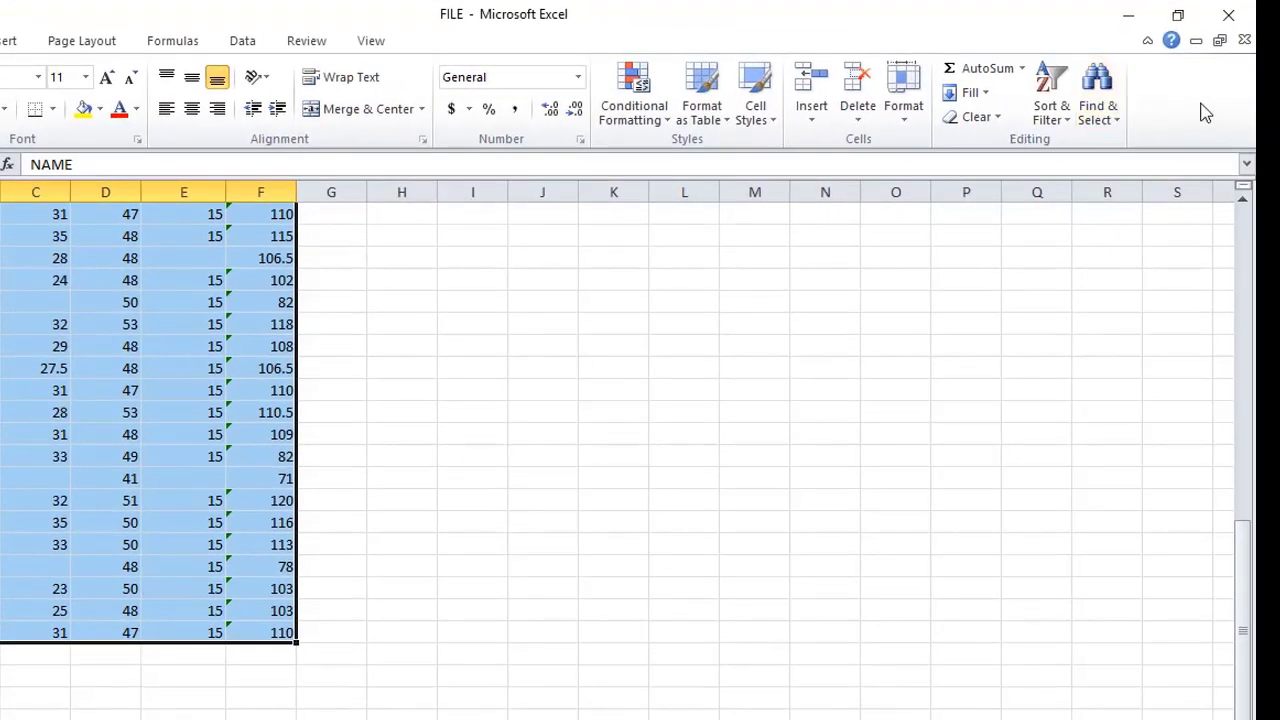
{"action": "left_click", "coordinate": [1107, 106]}
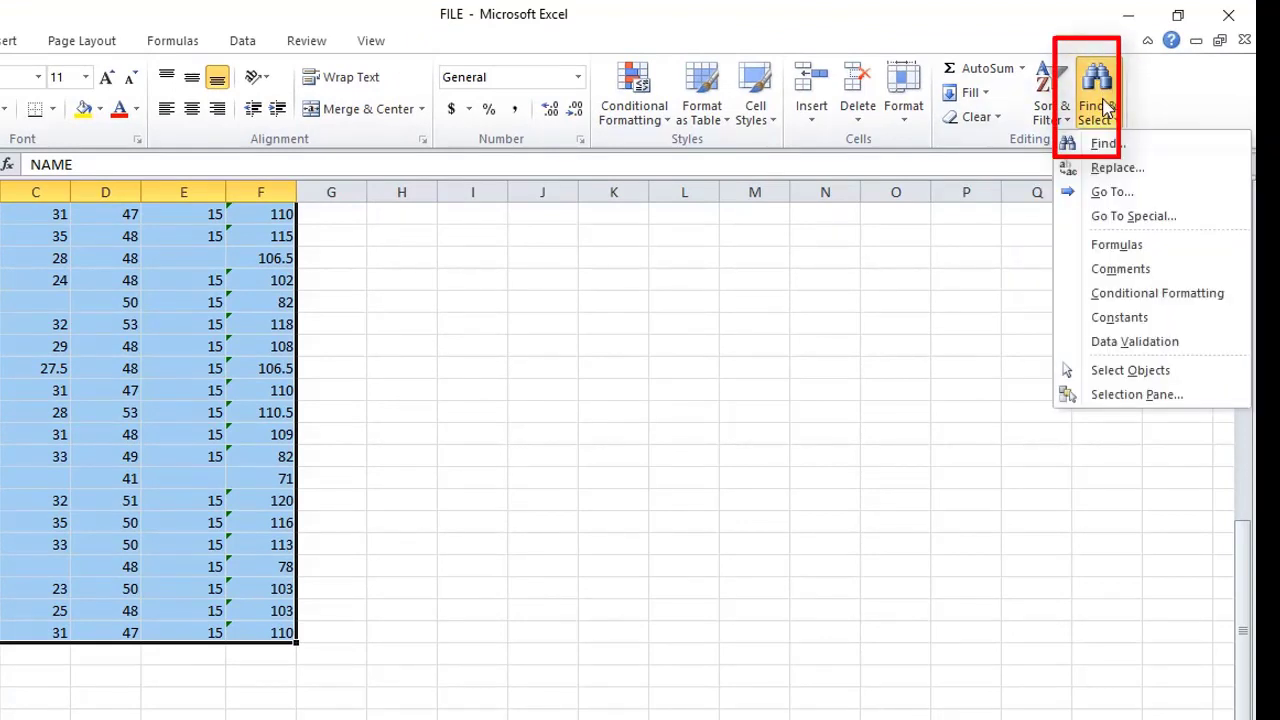
{"action": "left_click", "coordinate": [1143, 220]}
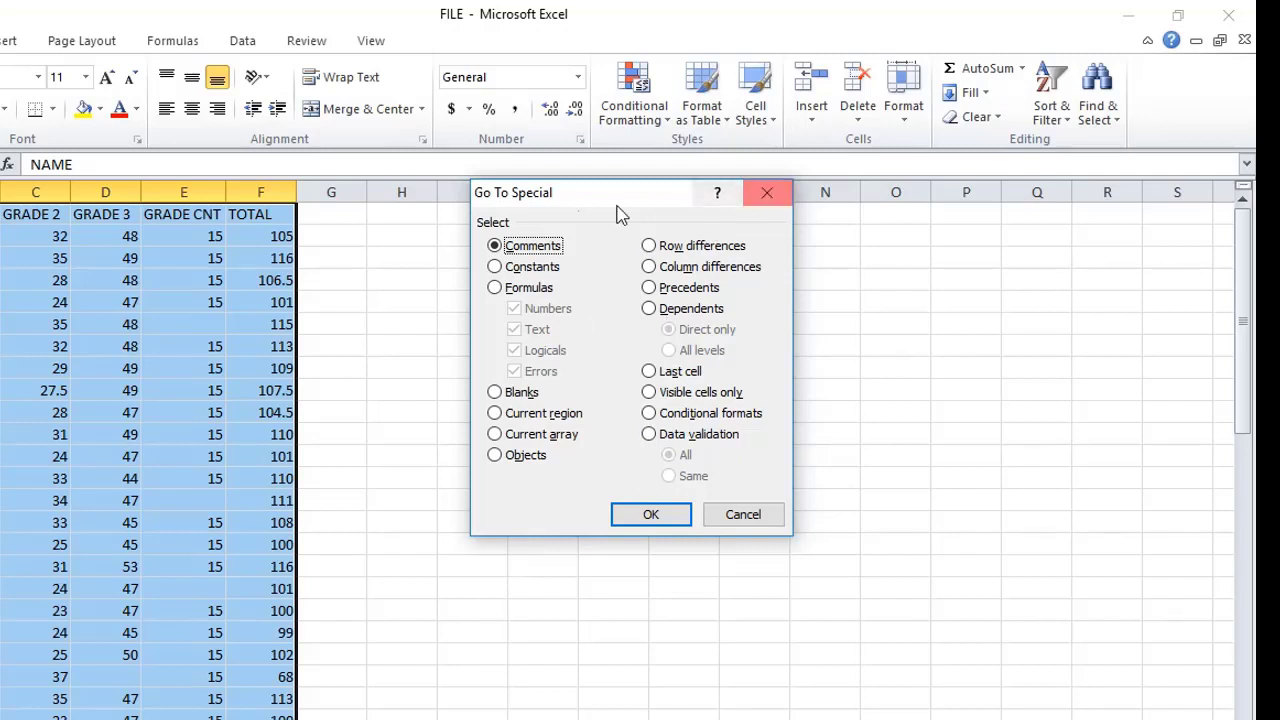
{"action": "left_click", "coordinate": [768, 194]}
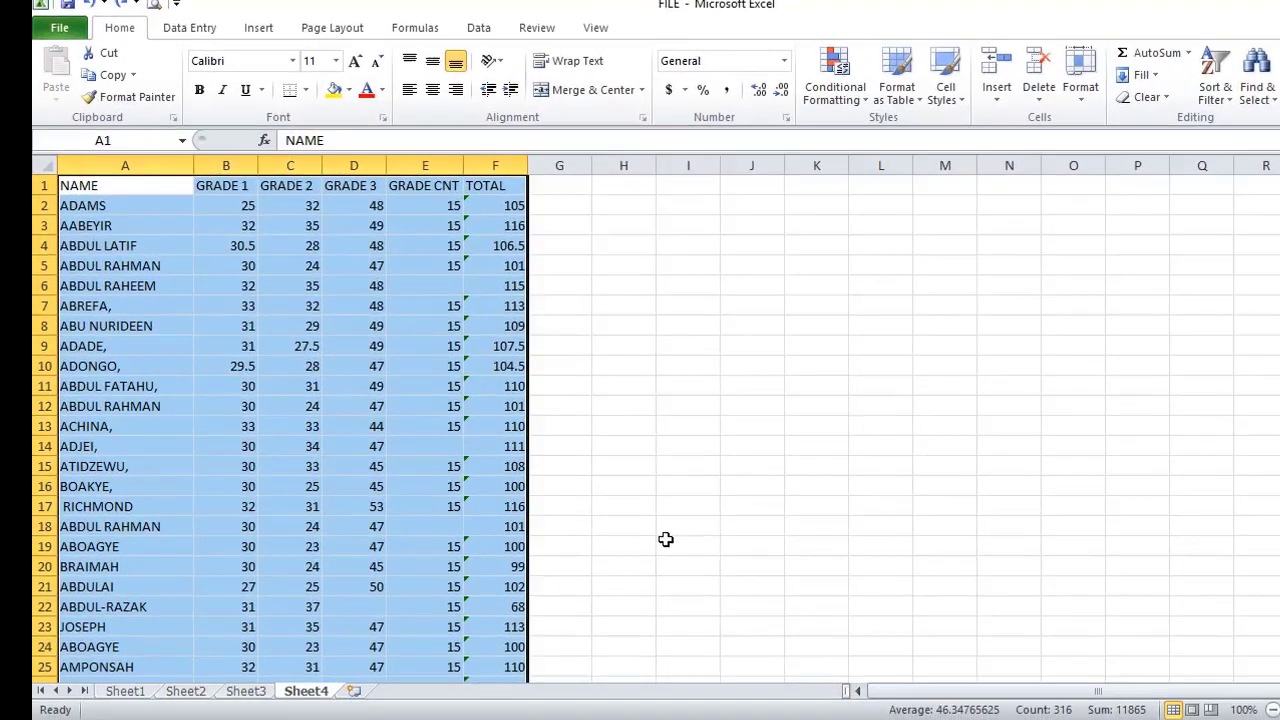
Step: Use Go To Special with the Blanks option to select every empty cell in the selected grades table
{"action": "key", "text": "ctrl+g"}
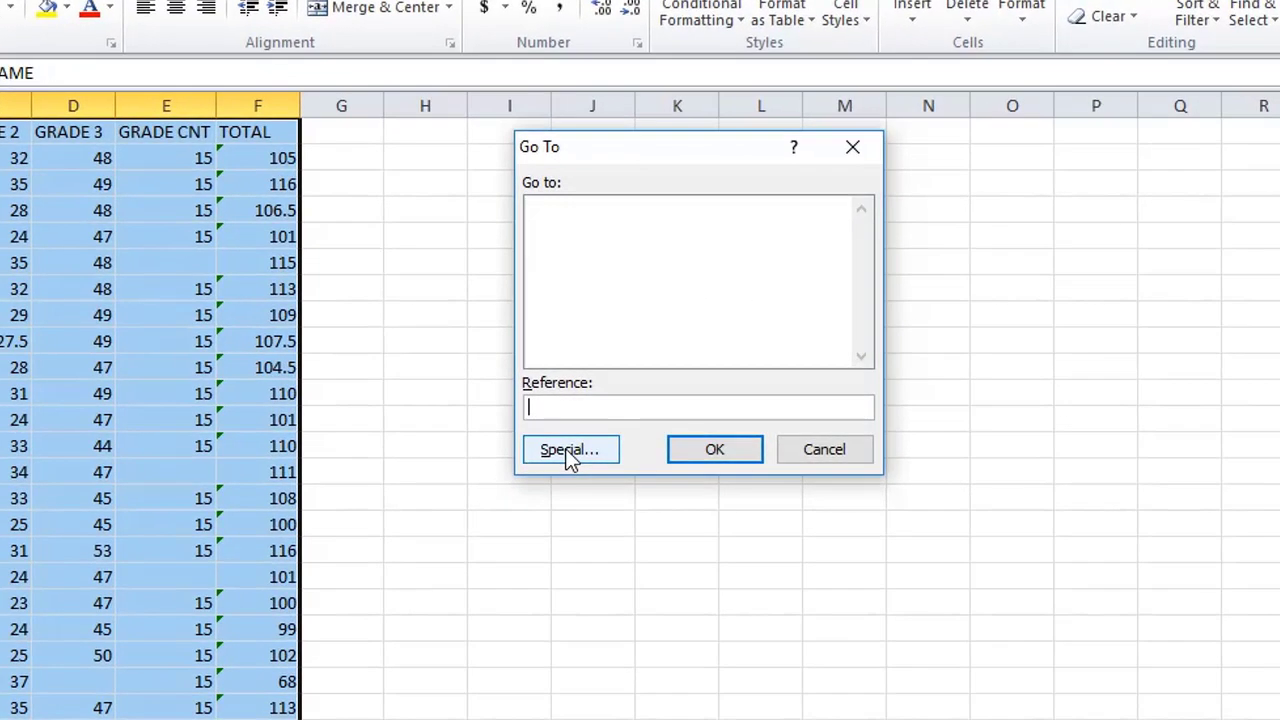
{"action": "left_click", "coordinate": [740, 430]}
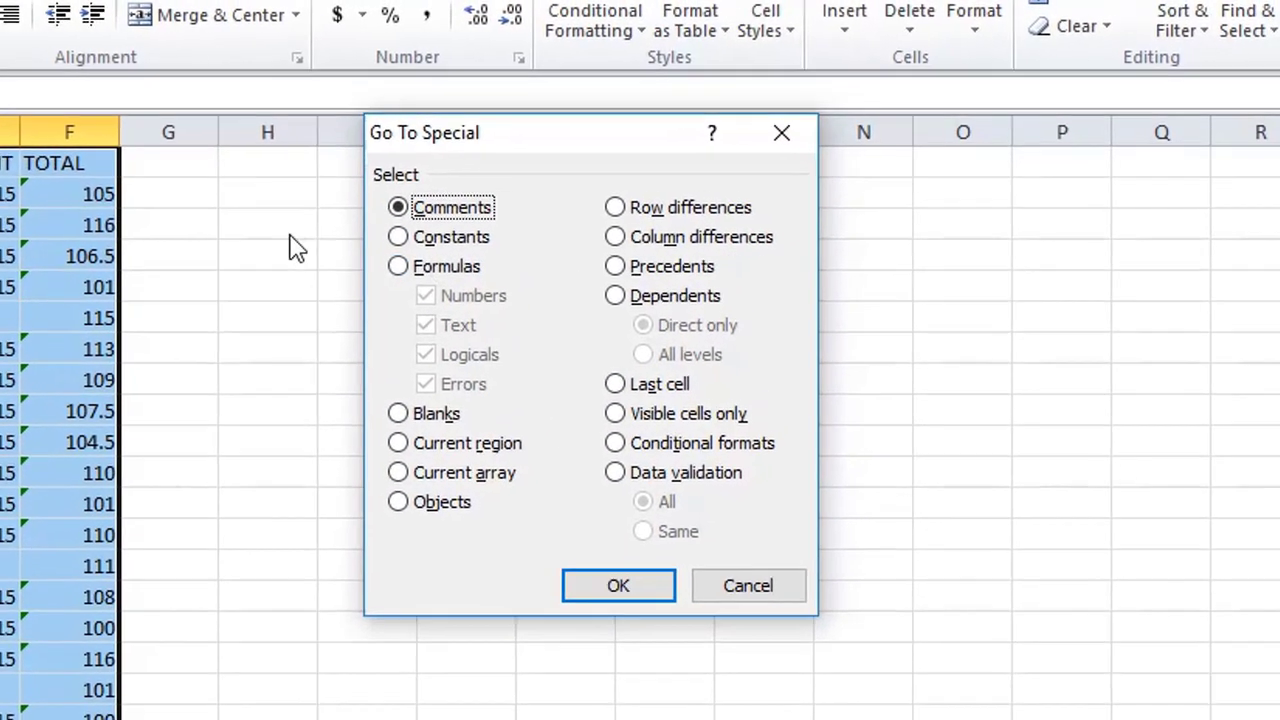
{"action": "left_click", "coordinate": [420, 426]}
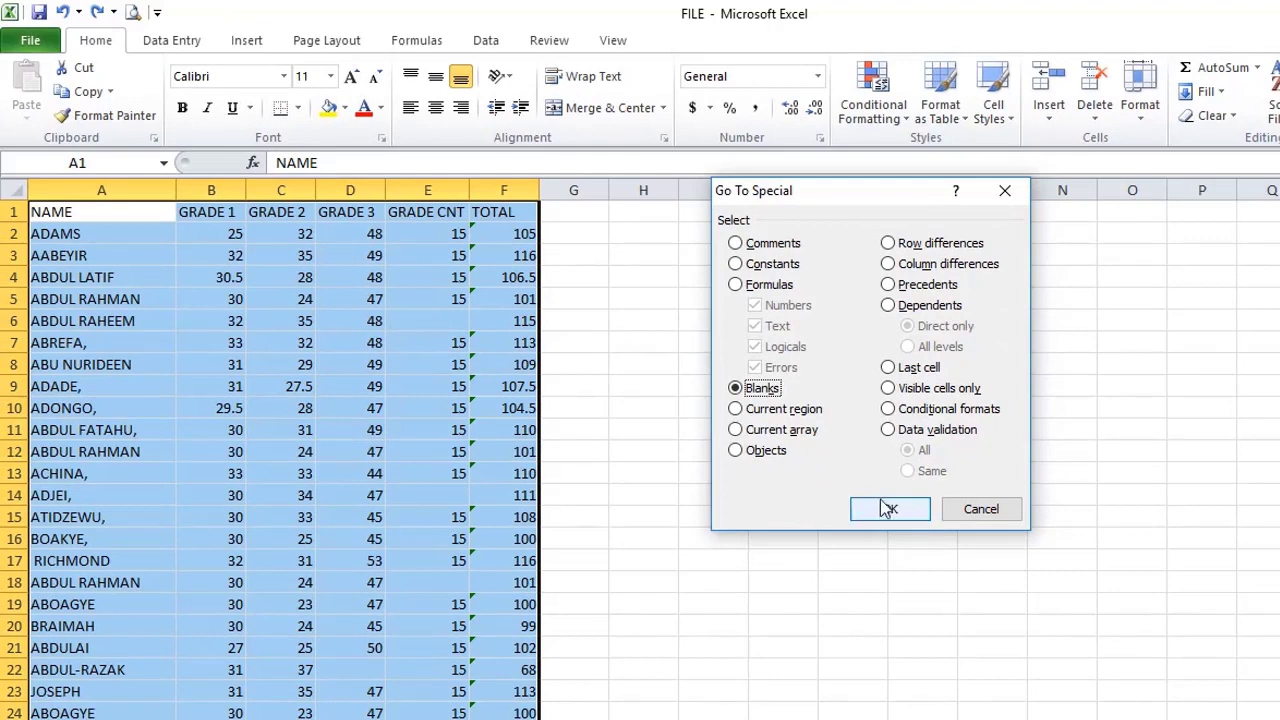
{"action": "left_click", "coordinate": [888, 509]}
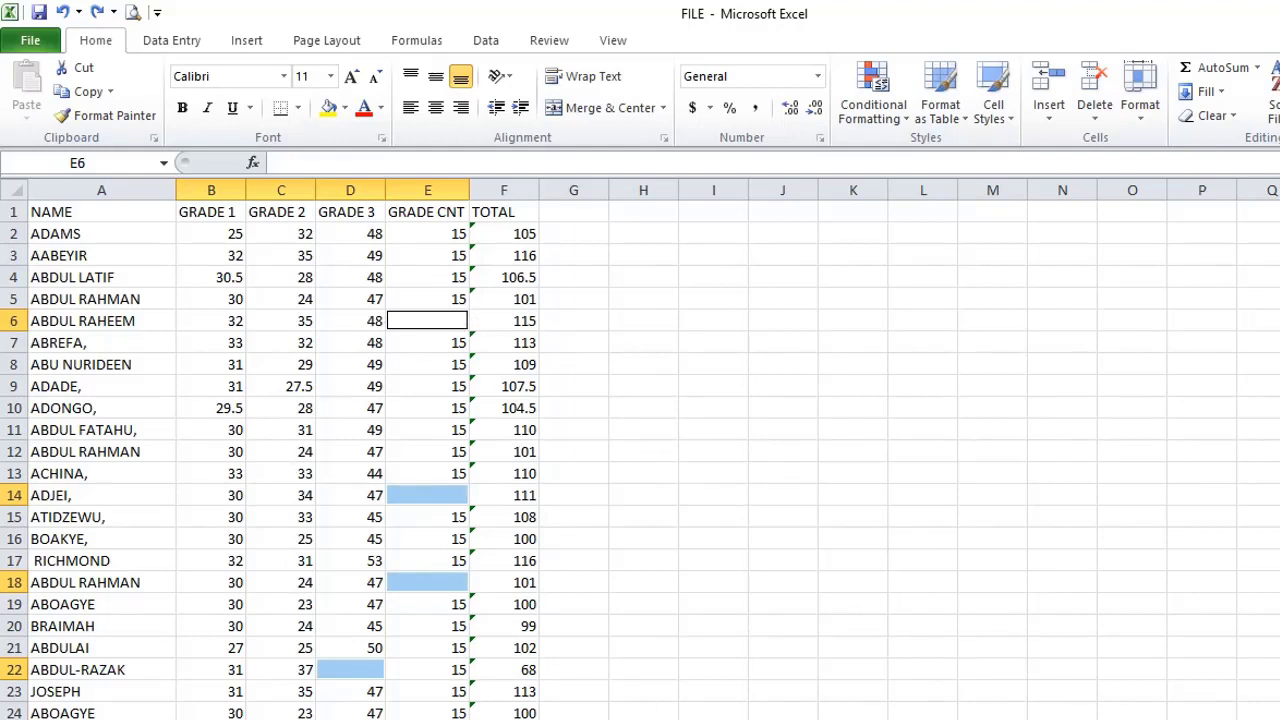
{"action": "scroll", "coordinate": [270, 460], "scroll_direction": "down", "scroll_amount": 5}
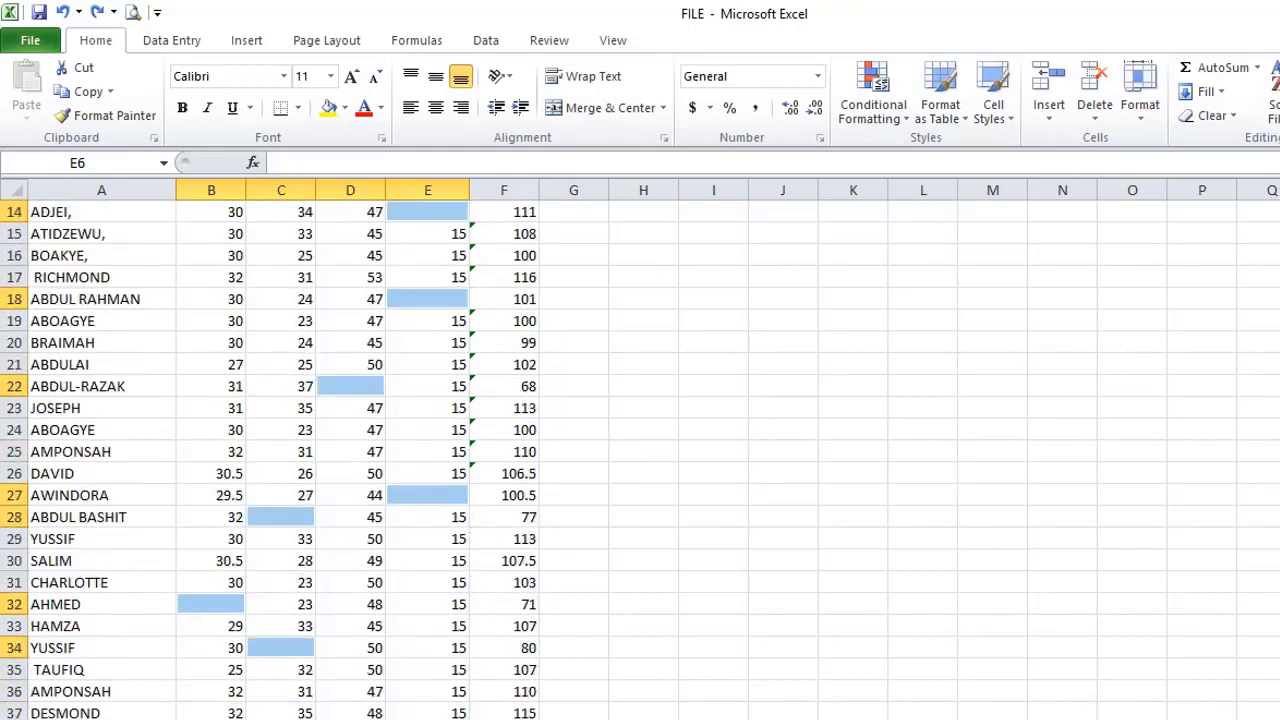
Step: Fill all the selected blank cells in the grades table with the value 15 in one entry
{"action": "scroll", "coordinate": [270, 460], "scroll_direction": "down", "scroll_amount": 4}
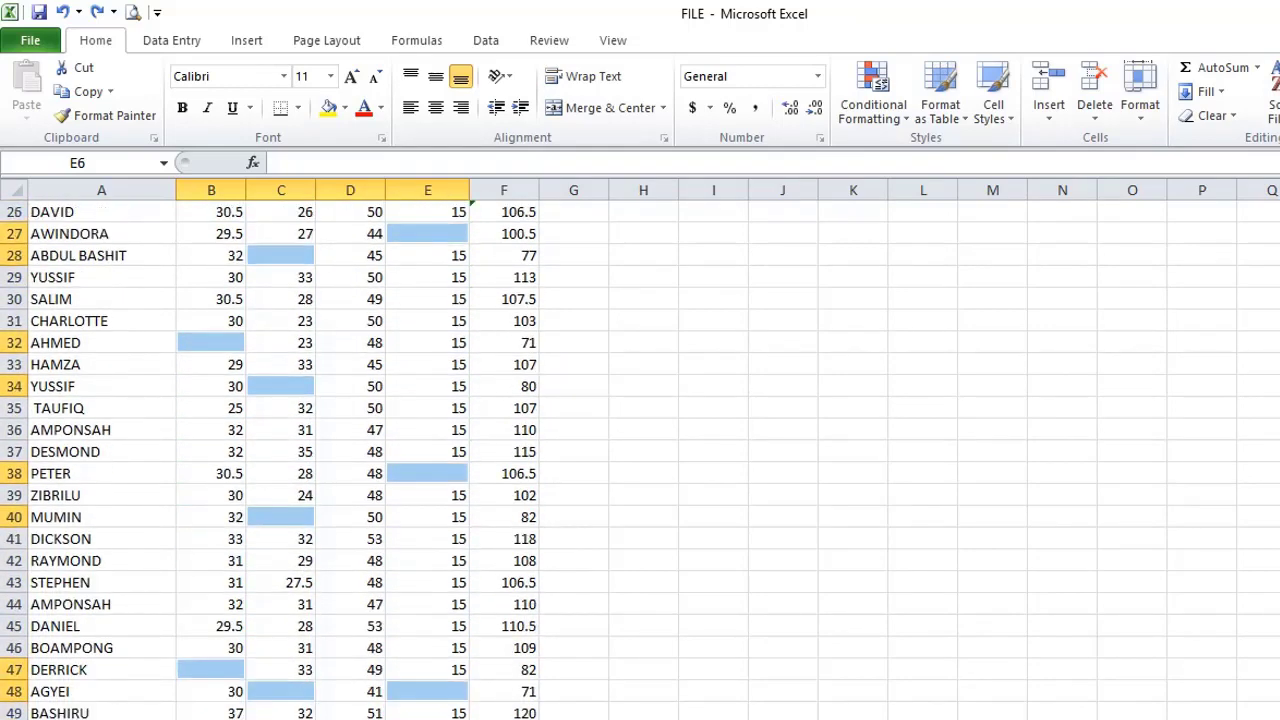
{"action": "scroll", "coordinate": [270, 460], "scroll_direction": "up", "scroll_amount": 8}
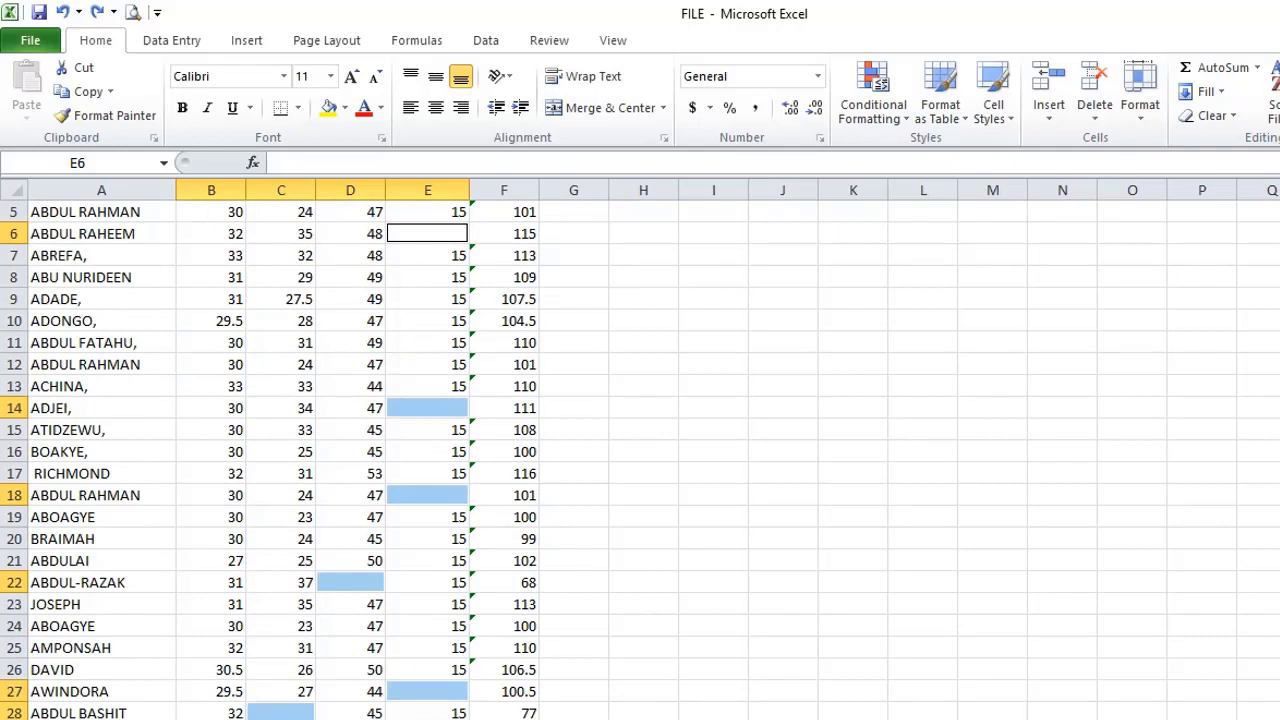
{"action": "scroll", "coordinate": [270, 460], "scroll_direction": "up", "scroll_amount": 2}
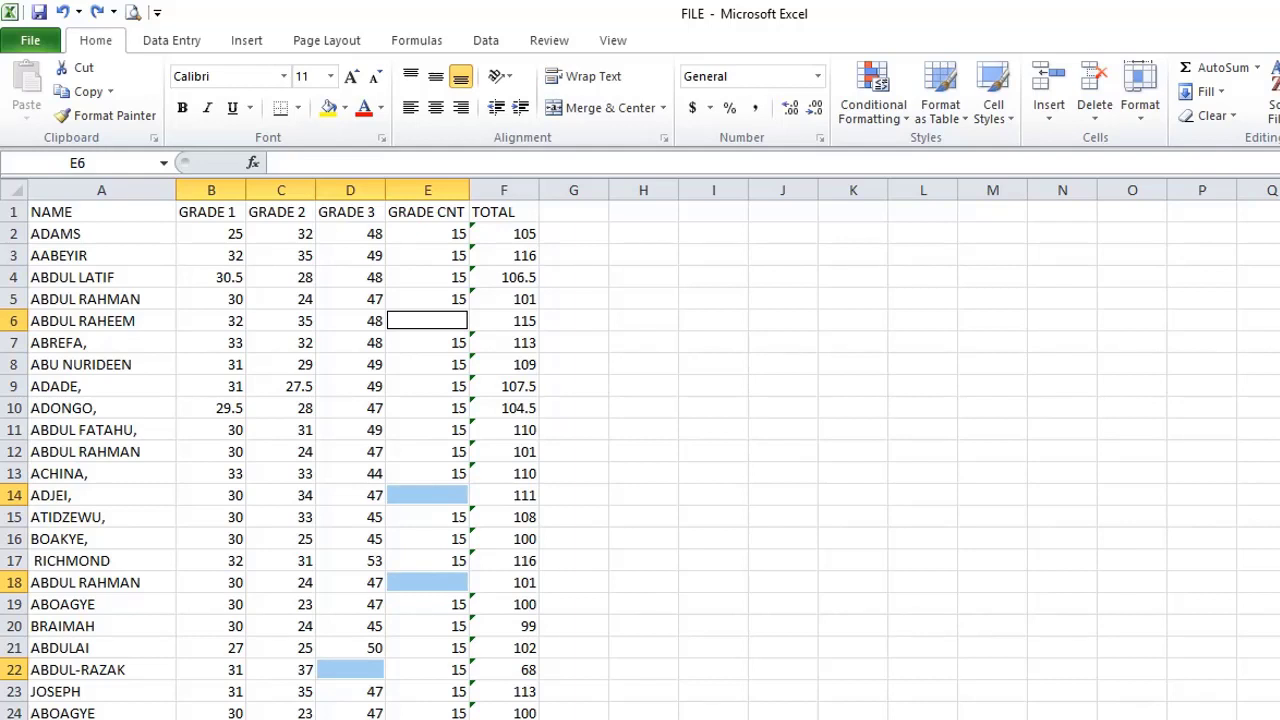
{"action": "type", "text": "15"}
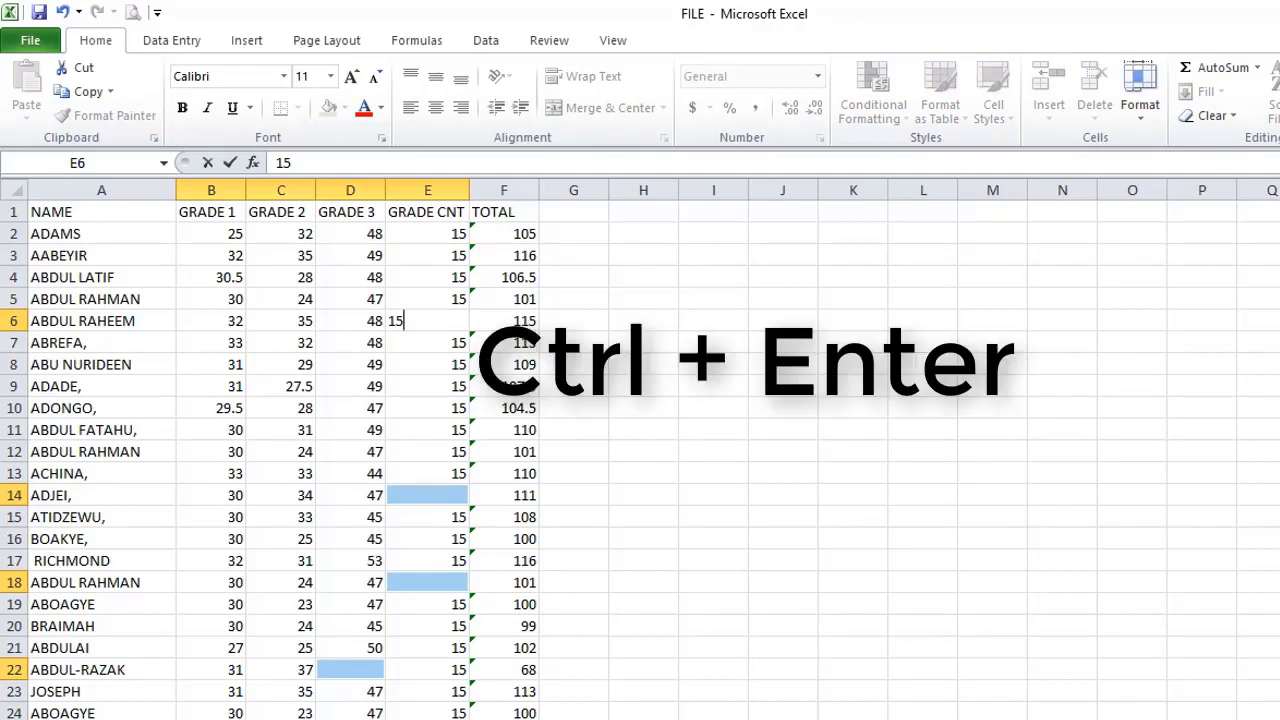
{"action": "key", "text": "ctrl+Return"}
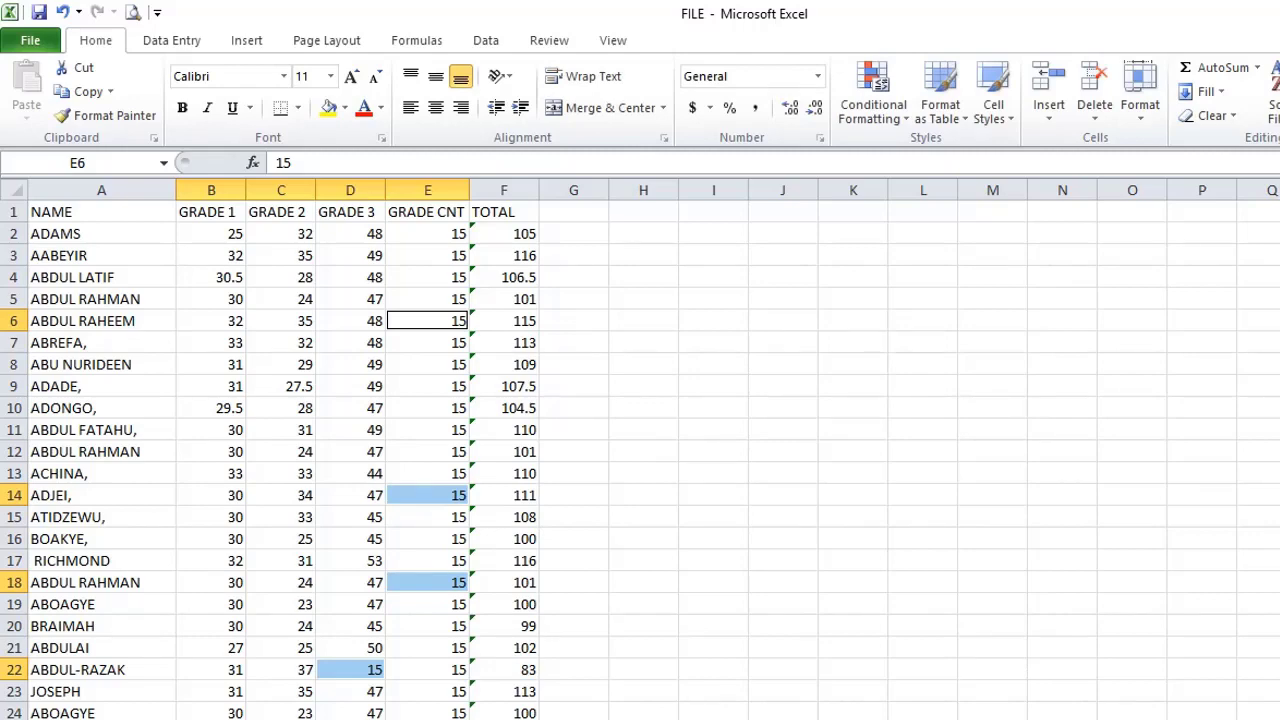
{"action": "scroll", "coordinate": [269, 463], "scroll_direction": "down", "scroll_amount": 8}
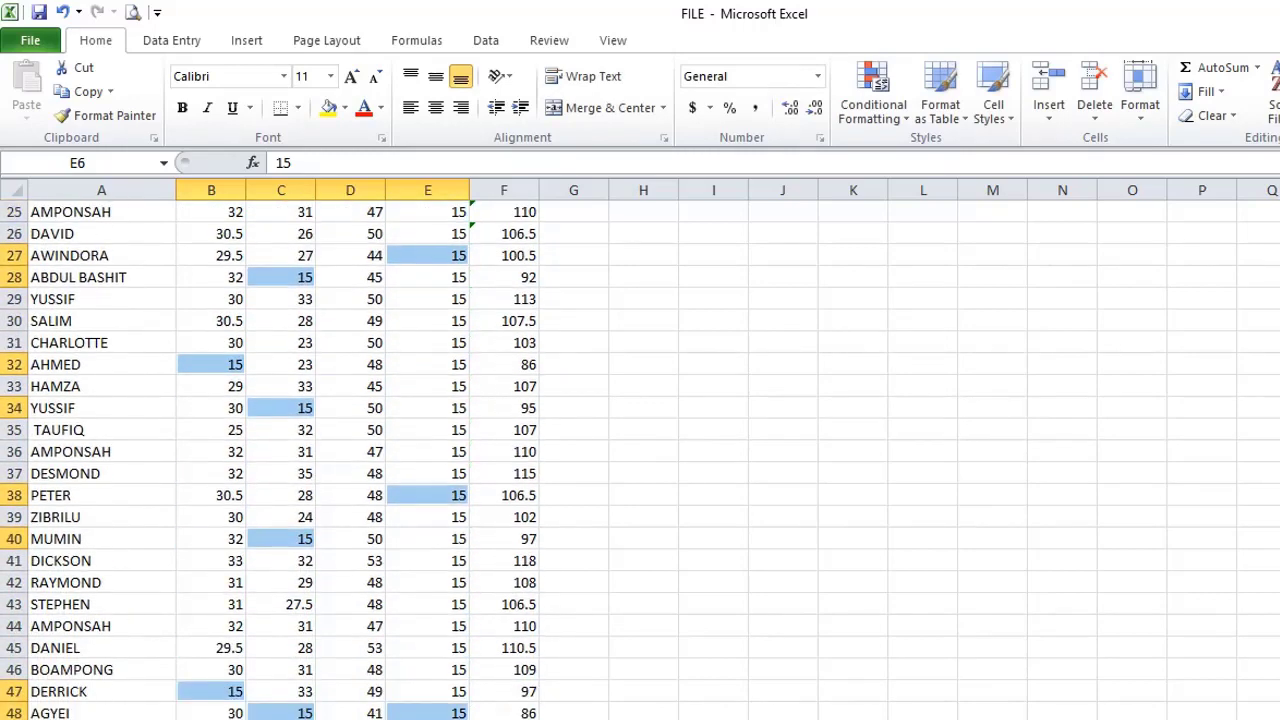
{"action": "scroll", "coordinate": [269, 463], "scroll_direction": "down", "scroll_amount": 3}
{"action": "scroll", "coordinate": [269, 463], "scroll_direction": "up", "scroll_amount": 7}
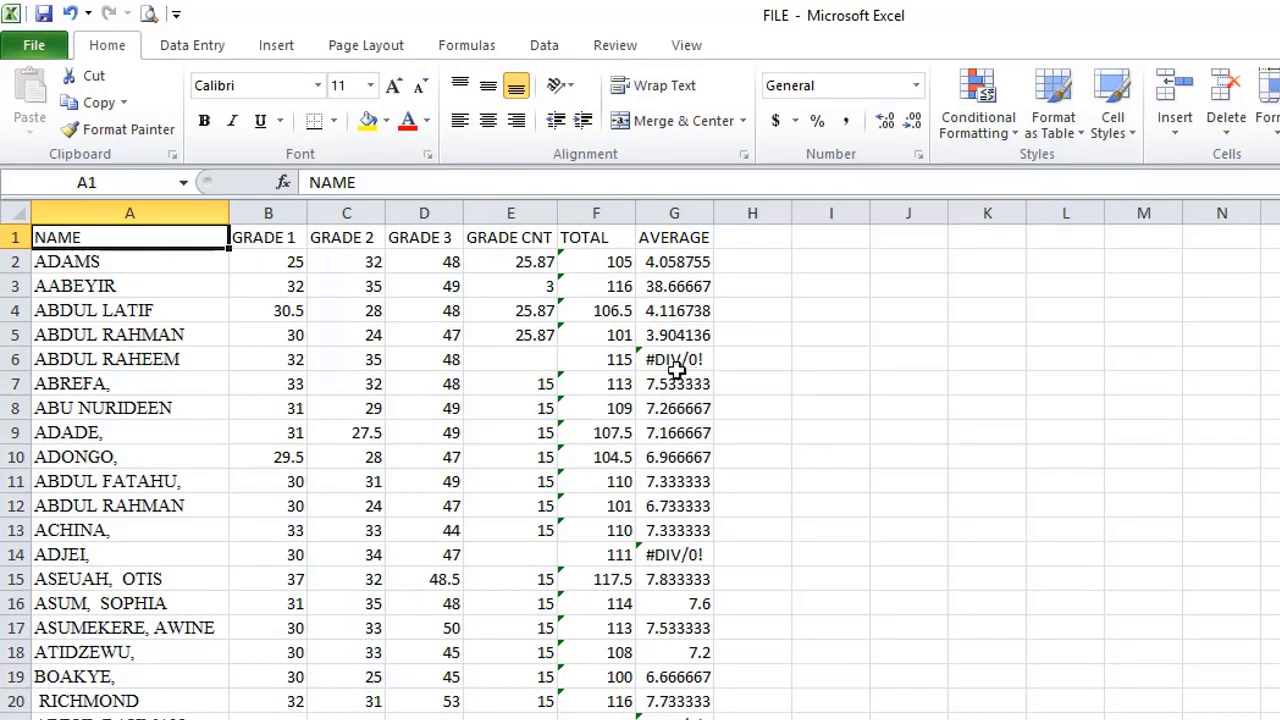
Step: Examine the AVERAGE column from top to bottom for formula errors, checking the formulas in G6 and G14
{"action": "left_click", "coordinate": [676, 361]}
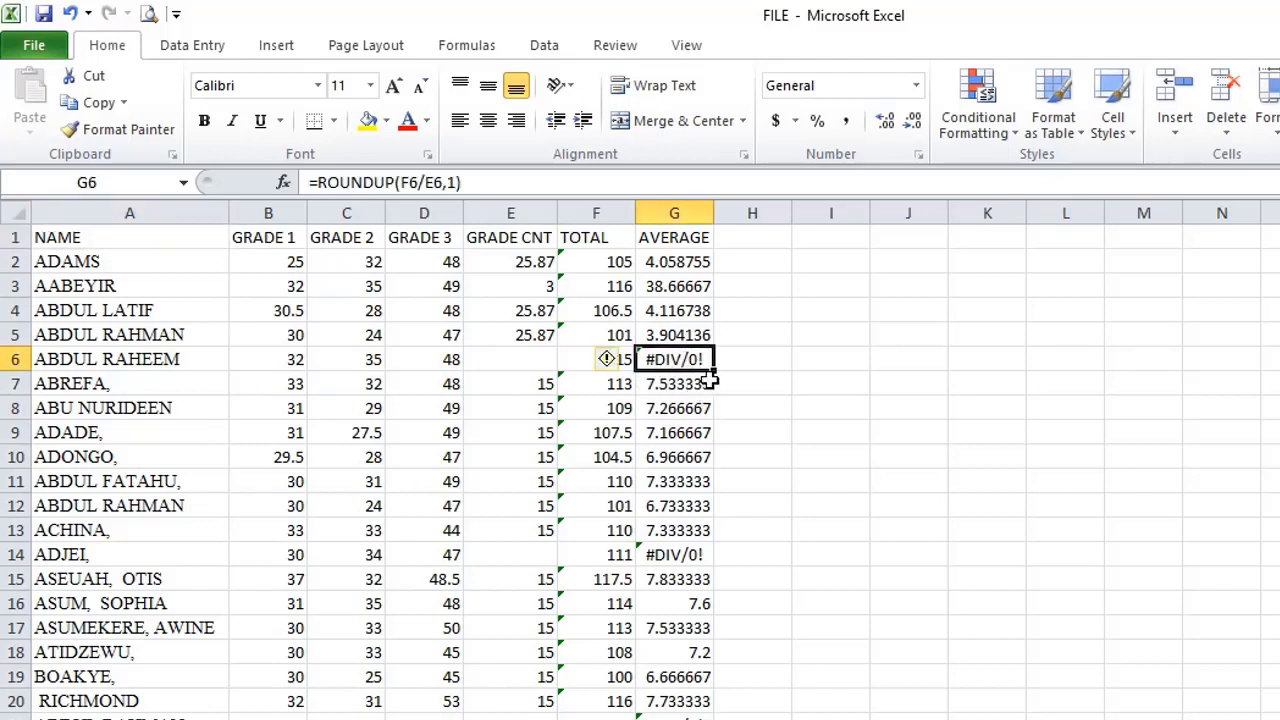
{"action": "left_click", "coordinate": [690, 557]}
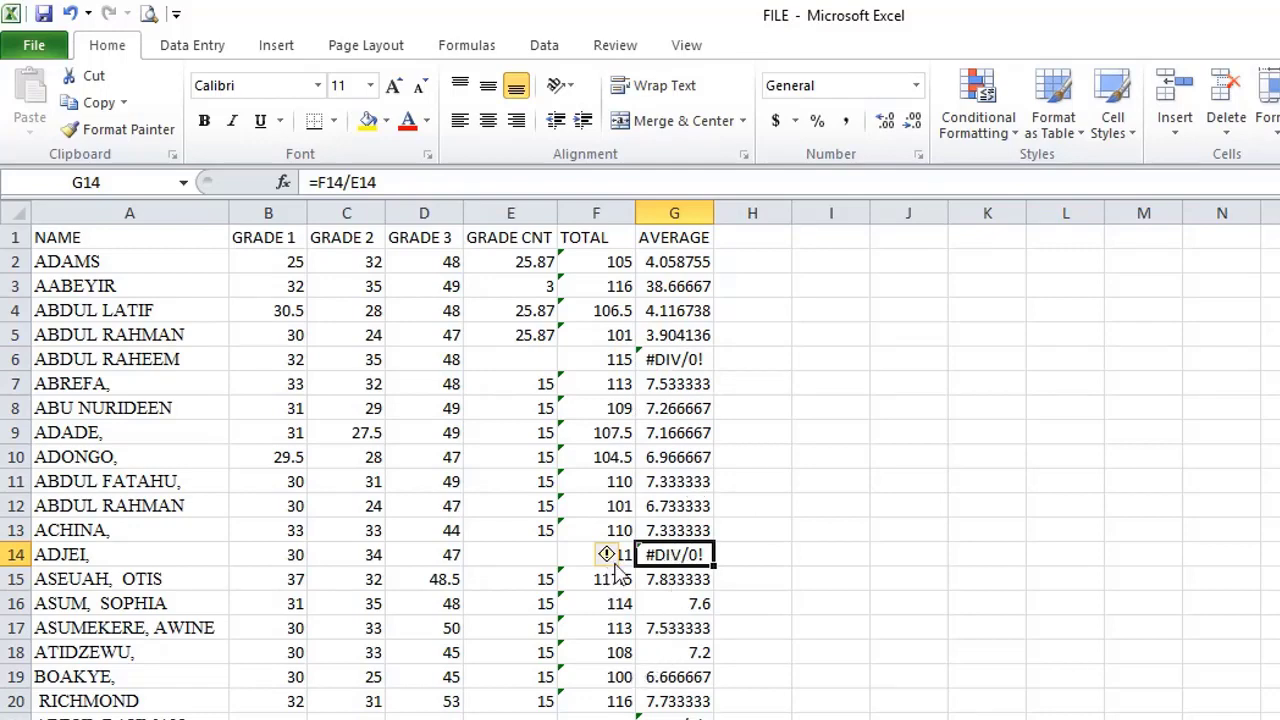
{"action": "key", "text": "ctrl+Down"}
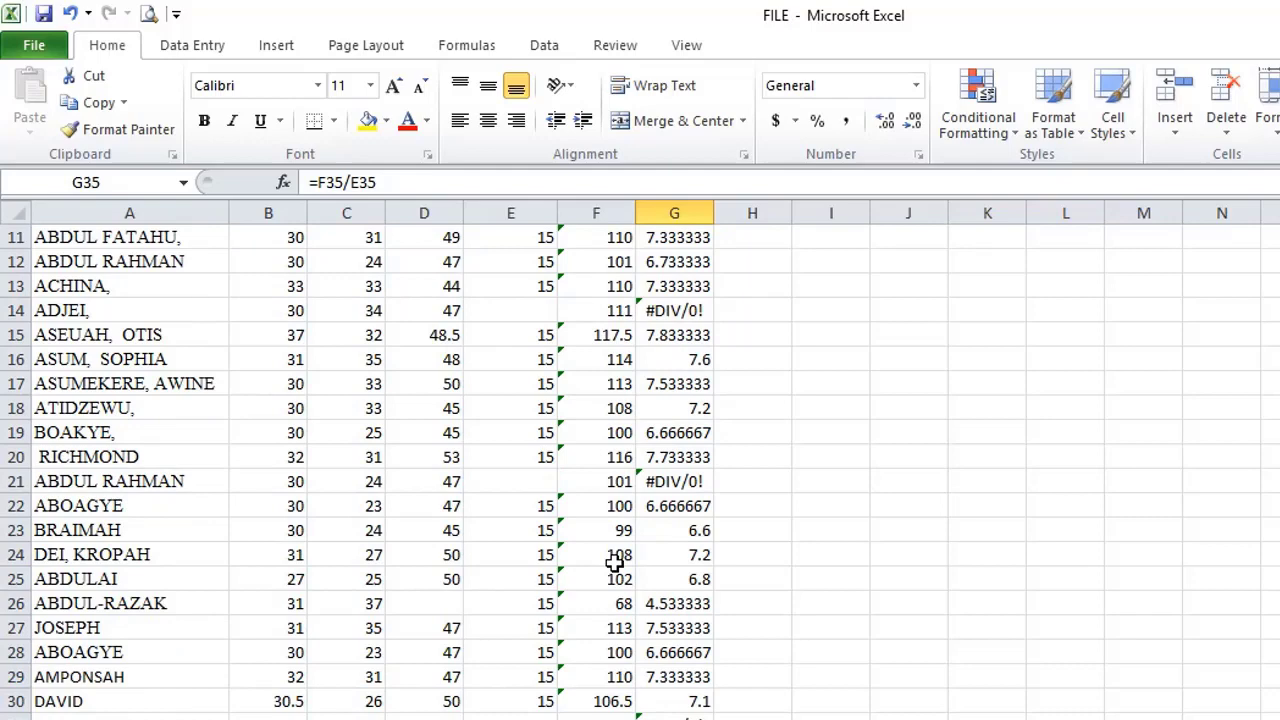
{"action": "key", "text": "Down"}
{"action": "key", "text": "Down"}
{"action": "key", "text": "Down"}
{"action": "key", "text": "Down"}
{"action": "key", "text": "Down"}
{"action": "key", "text": "Down"}
{"action": "key", "text": "Down"}
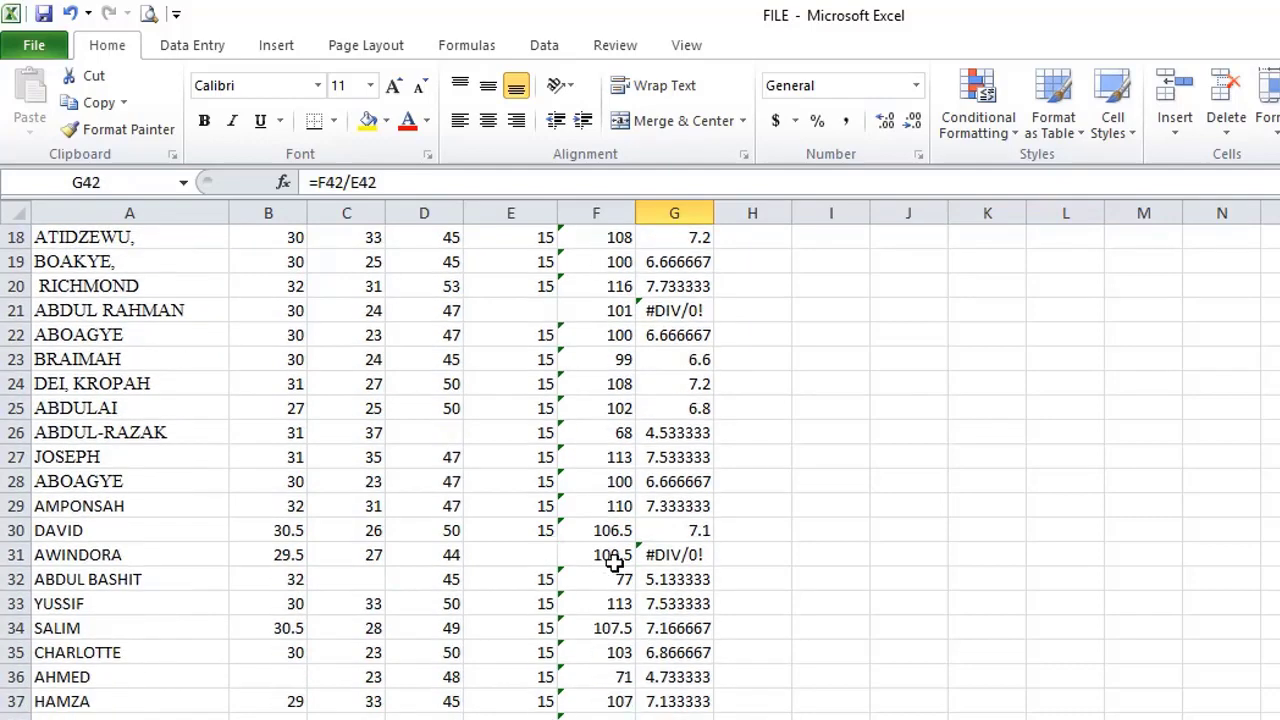
{"action": "key", "text": "Down"}
{"action": "key", "text": "Down"}
{"action": "key", "text": "Down"}
{"action": "key", "text": "Down"}
{"action": "key", "text": "Down"}
{"action": "key", "text": "Down"}
{"action": "key", "text": "Down"}
{"action": "key", "text": "Down"}
{"action": "key", "text": "Down"}
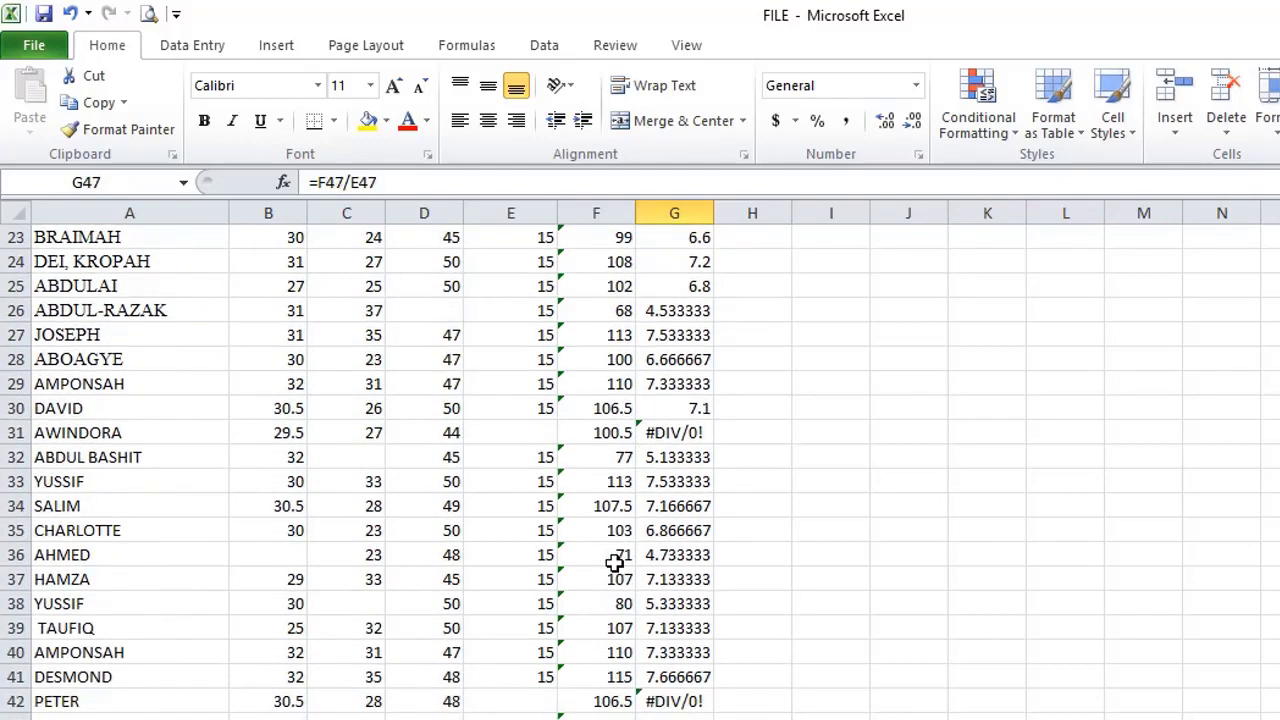
{"action": "key", "text": "Down"}
{"action": "key", "text": "Down"}
{"action": "key", "text": "Down"}
{"action": "key", "text": "Down"}
{"action": "key", "text": "Down"}
{"action": "key", "text": "Down"}
{"action": "key", "text": "Down"}
{"action": "key", "text": "Down"}
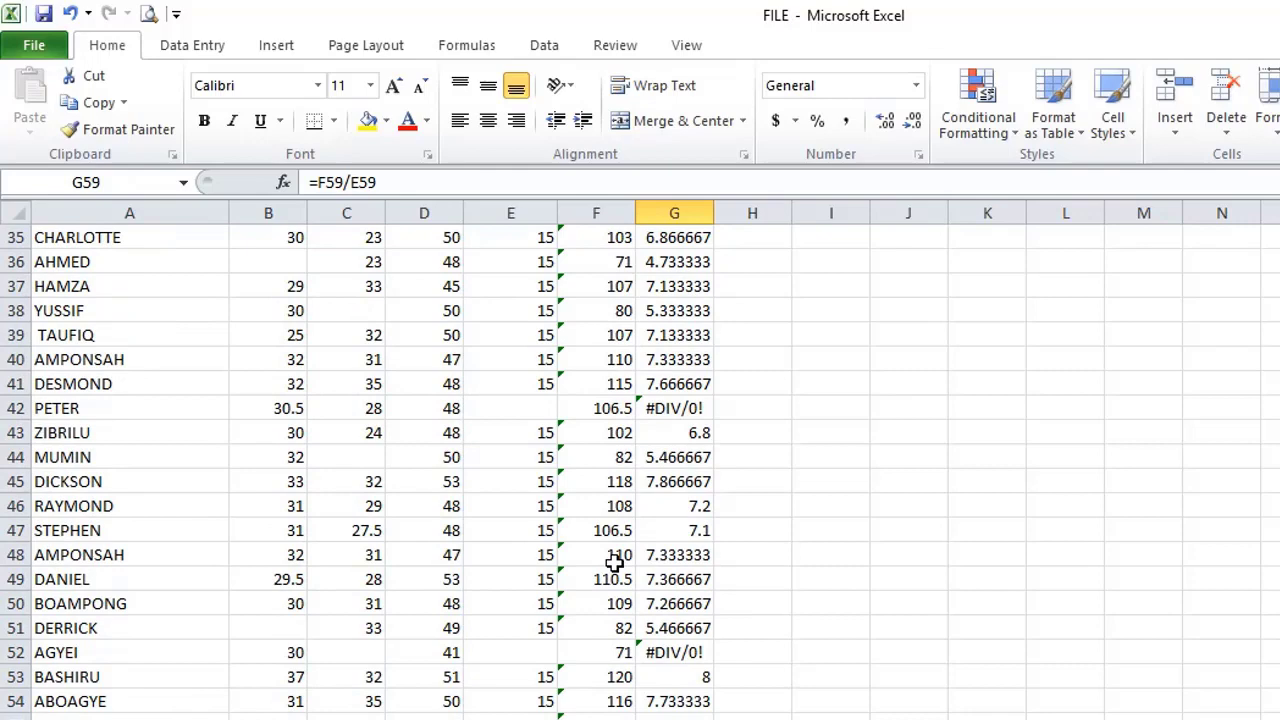
{"action": "key", "text": "Up"}
{"action": "key", "text": "Up"}
{"action": "key", "text": "Up"}
{"action": "key", "text": "Up"}
{"action": "key", "text": "Up"}
{"action": "key", "text": "Up"}
{"action": "key", "text": "Up"}
{"action": "key", "text": "Up"}
{"action": "key", "text": "Up"}
{"action": "key", "text": "Up"}
{"action": "key", "text": "Up"}
{"action": "key", "text": "Up"}
{"action": "key", "text": "Up"}
{"action": "key", "text": "Up"}
{"action": "key", "text": "Up"}
{"action": "key", "text": "Up"}
{"action": "key", "text": "Up"}
{"action": "key", "text": "Up"}
{"action": "key", "text": "Up"}
{"action": "key", "text": "Up"}
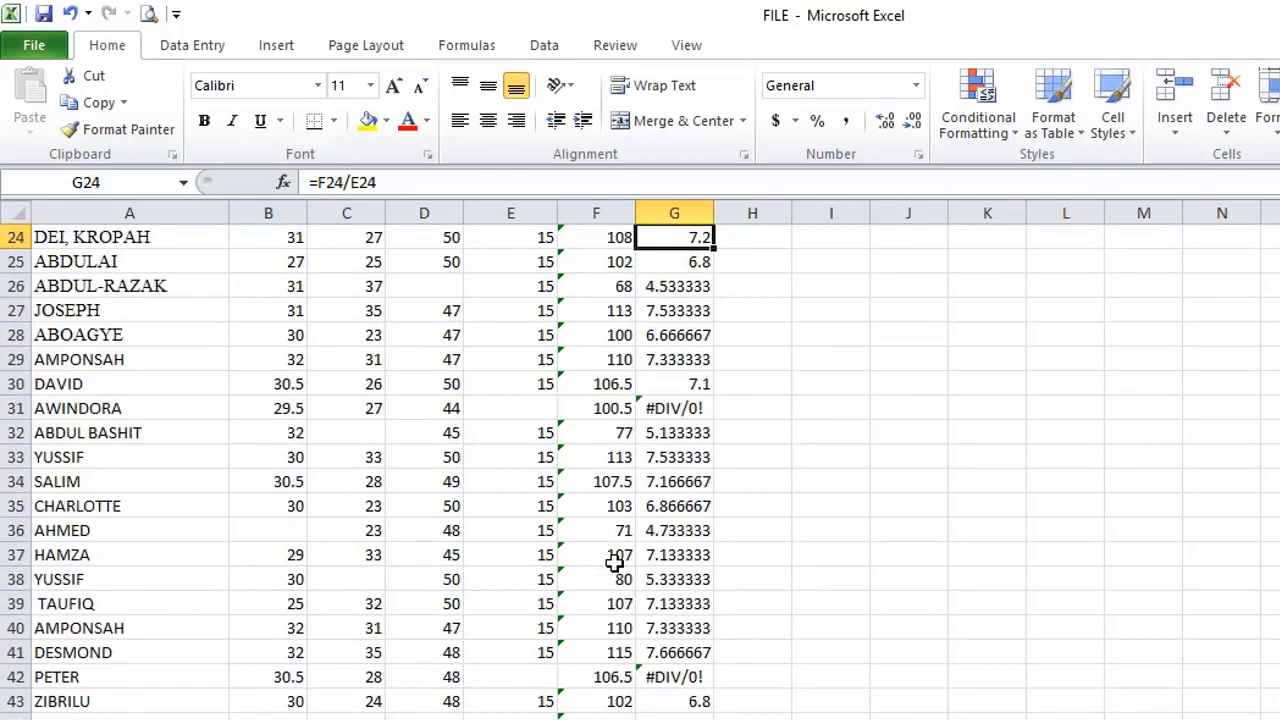
{"action": "key", "text": "Up"}
{"action": "key", "text": "Up"}
{"action": "key", "text": "Up"}
{"action": "key", "text": "Up"}
{"action": "key", "text": "Up"}
{"action": "key", "text": "Up"}
{"action": "key", "text": "Up"}
{"action": "key", "text": "Up"}
{"action": "key", "text": "Up"}
{"action": "key", "text": "Up"}
{"action": "key", "text": "Up"}
{"action": "key", "text": "Up"}
{"action": "key", "text": "Up"}
{"action": "key", "text": "Up"}
{"action": "key", "text": "Up"}
{"action": "key", "text": "Up"}
{"action": "key", "text": "Up"}
{"action": "key", "text": "Up"}
{"action": "key", "text": "Up"}
{"action": "key", "text": "Up"}
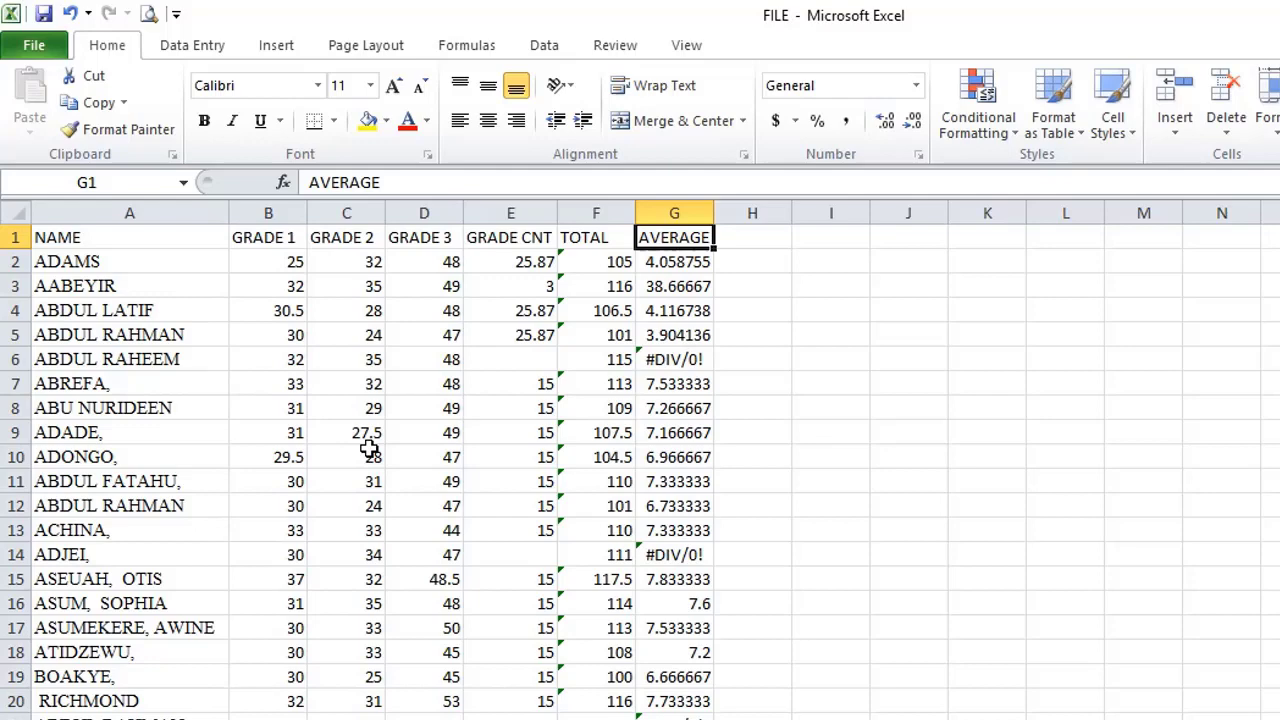
Step: Start a new conditional formatting rule for the whole table, NAME through AVERAGE, that formats only cells containing Errors
{"action": "left_click_drag", "start_coordinate": [75, 238], "coordinate": [690, 716]}
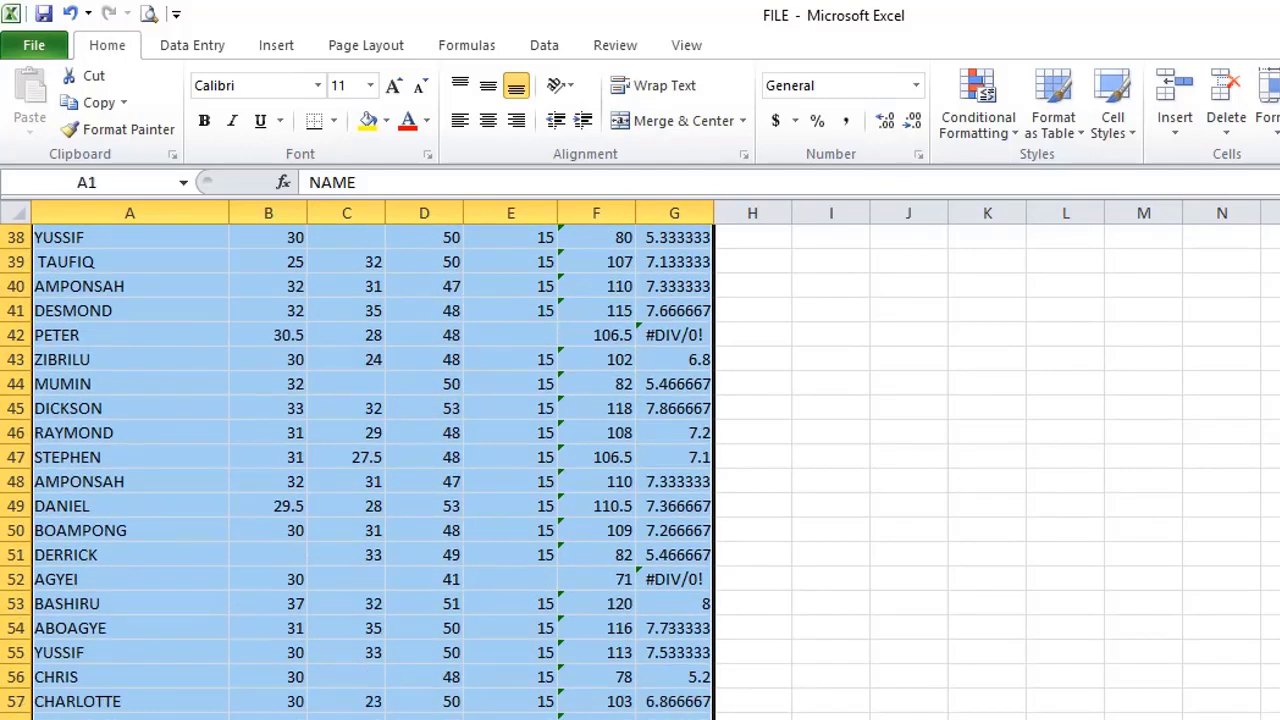
{"action": "left_click", "coordinate": [988, 120]}
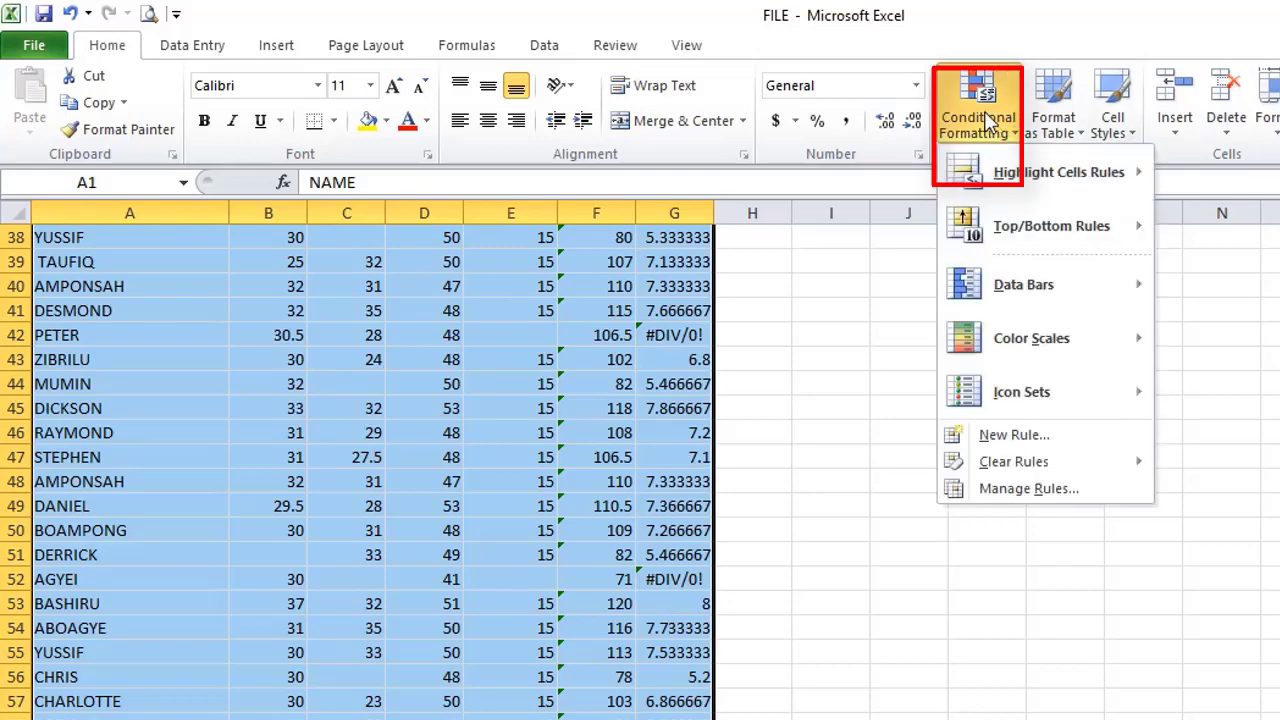
{"action": "left_click", "coordinate": [1019, 444]}
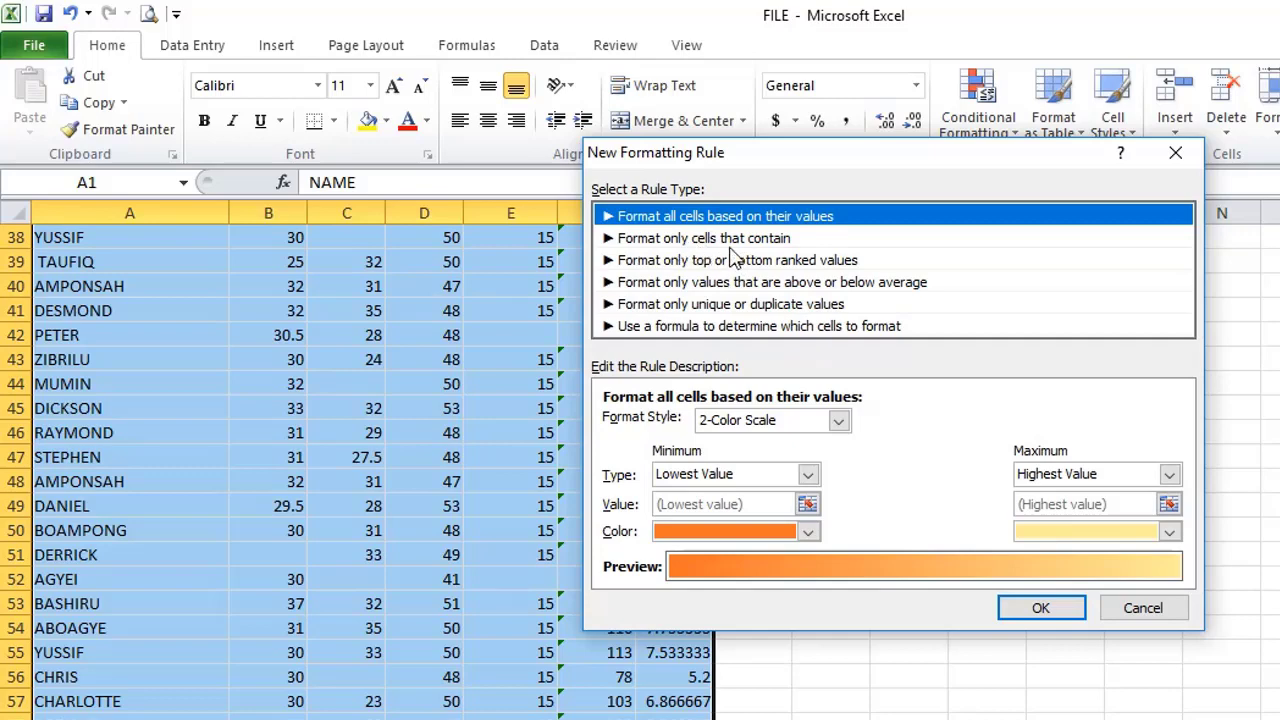
{"action": "left_click", "coordinate": [765, 245]}
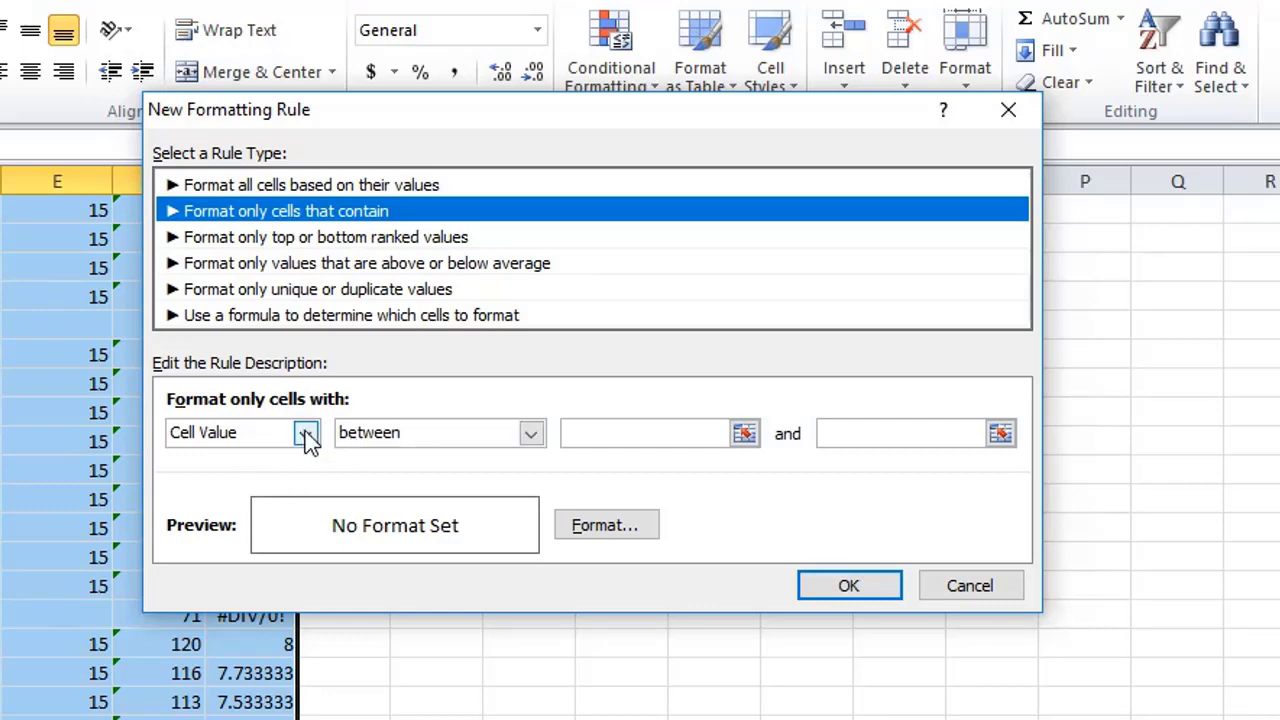
{"action": "left_click", "coordinate": [306, 435]}
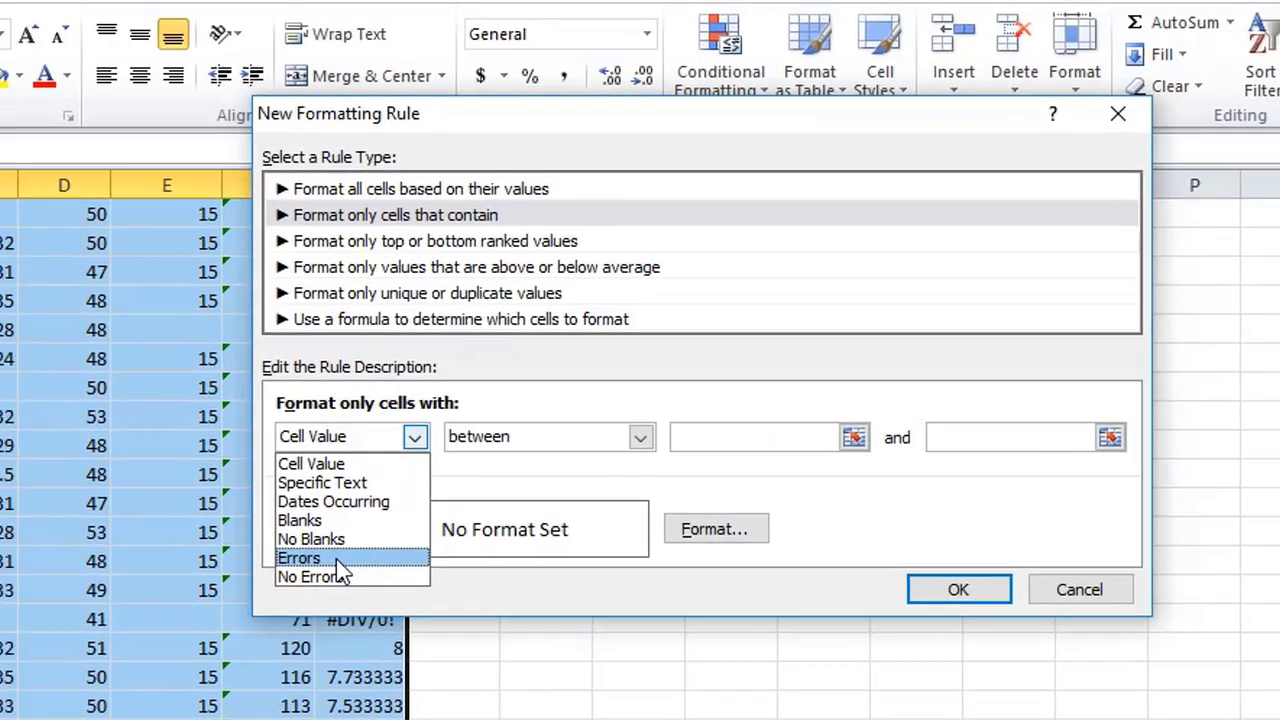
{"action": "left_click", "coordinate": [338, 561]}
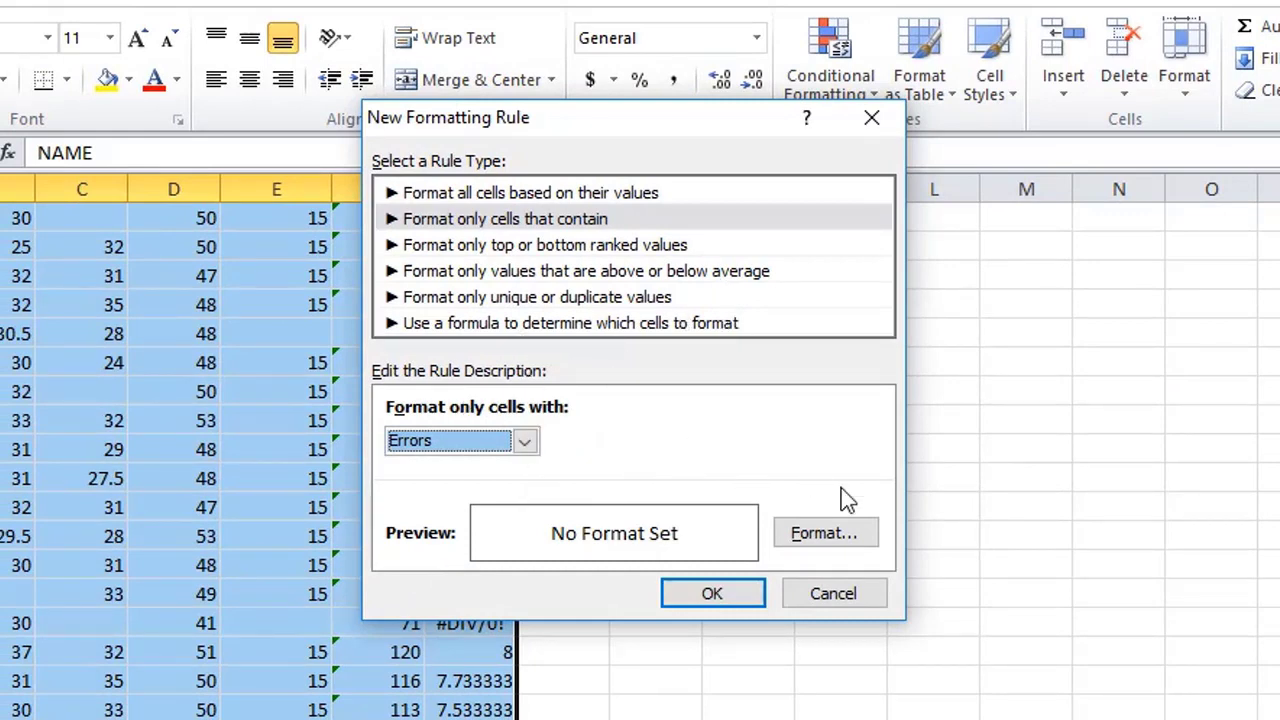
Step: Review the number, font, border and fill options available for the error rule's format
{"action": "left_click", "coordinate": [849, 530]}
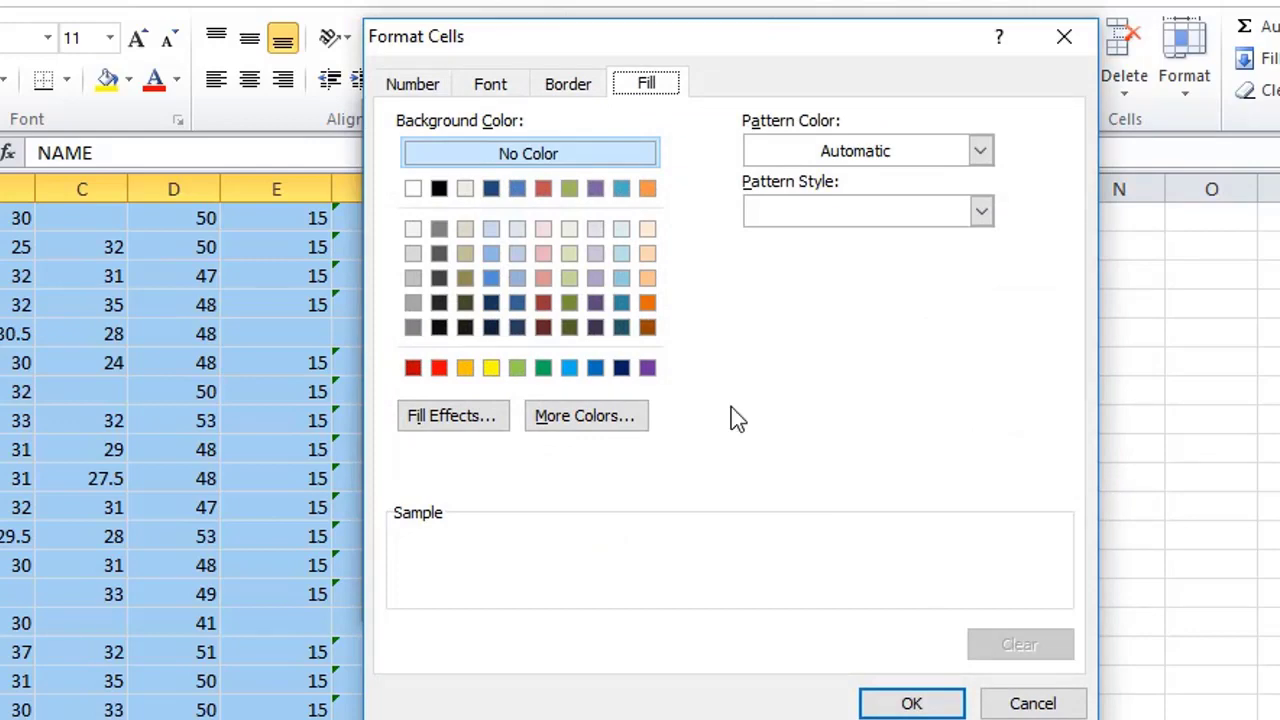
{"action": "left_click", "coordinate": [410, 87]}
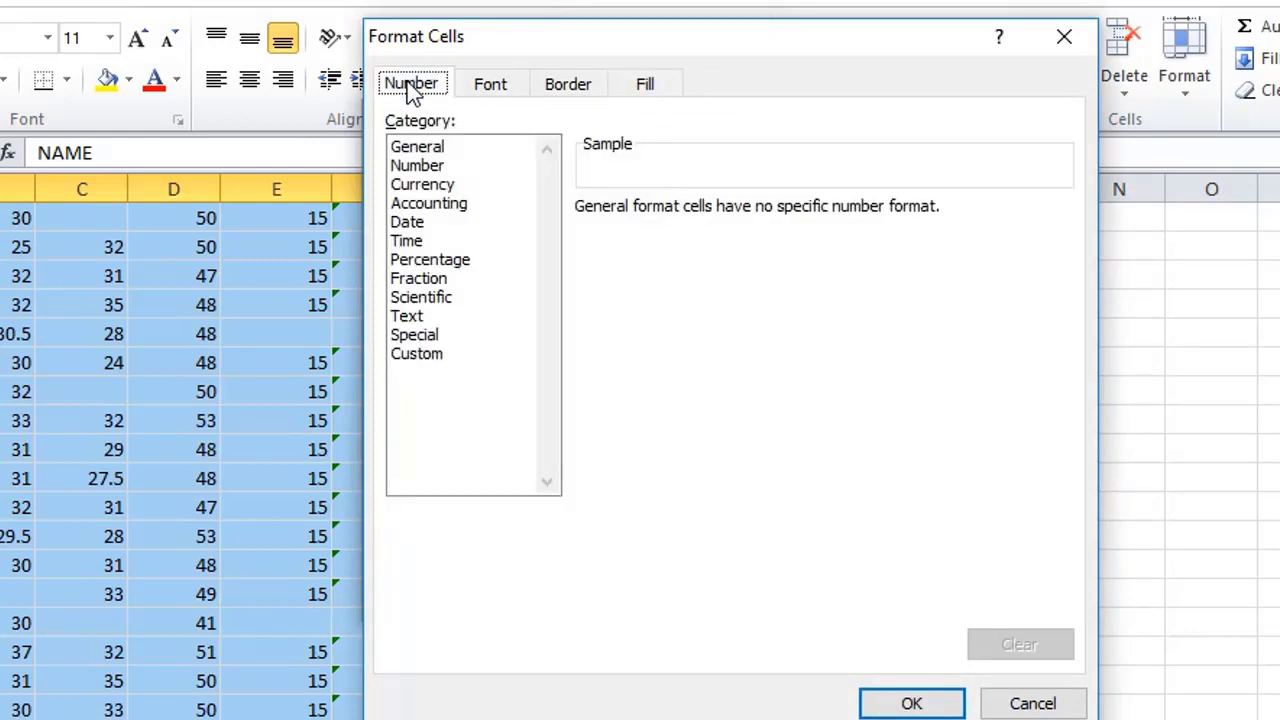
{"action": "left_click", "coordinate": [486, 86]}
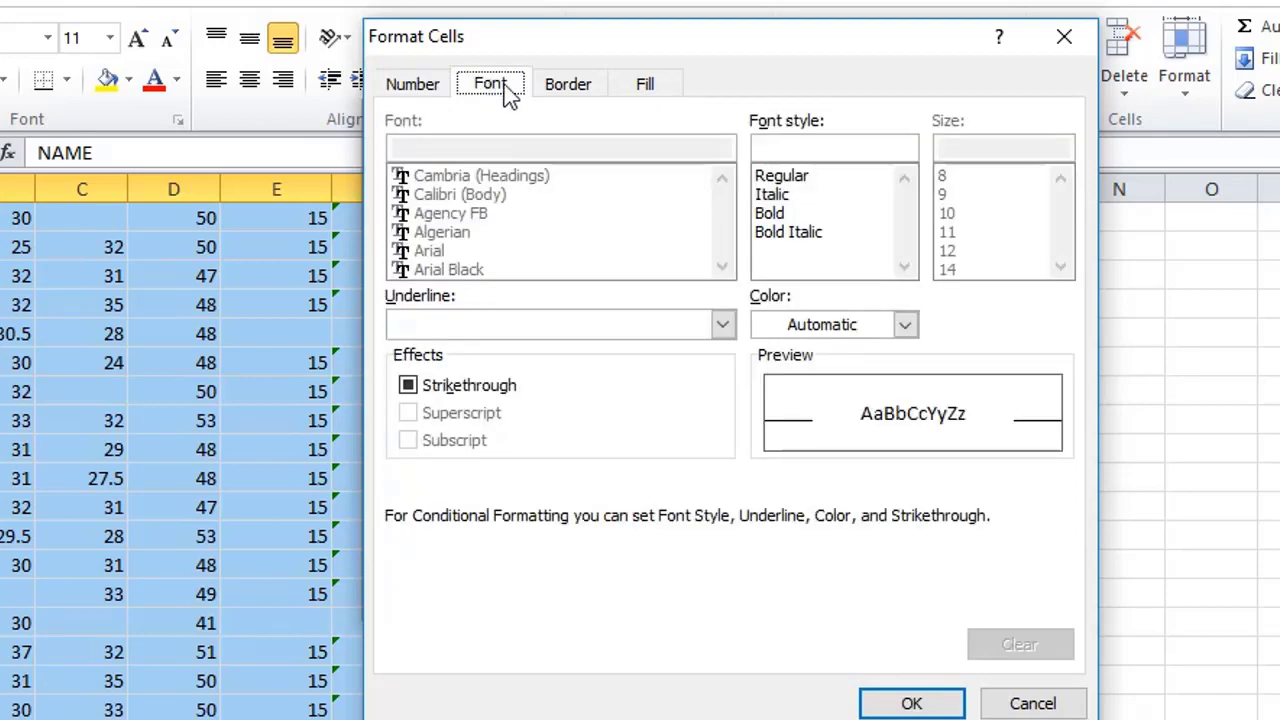
{"action": "left_click", "coordinate": [566, 86]}
{"action": "left_click", "coordinate": [645, 85]}
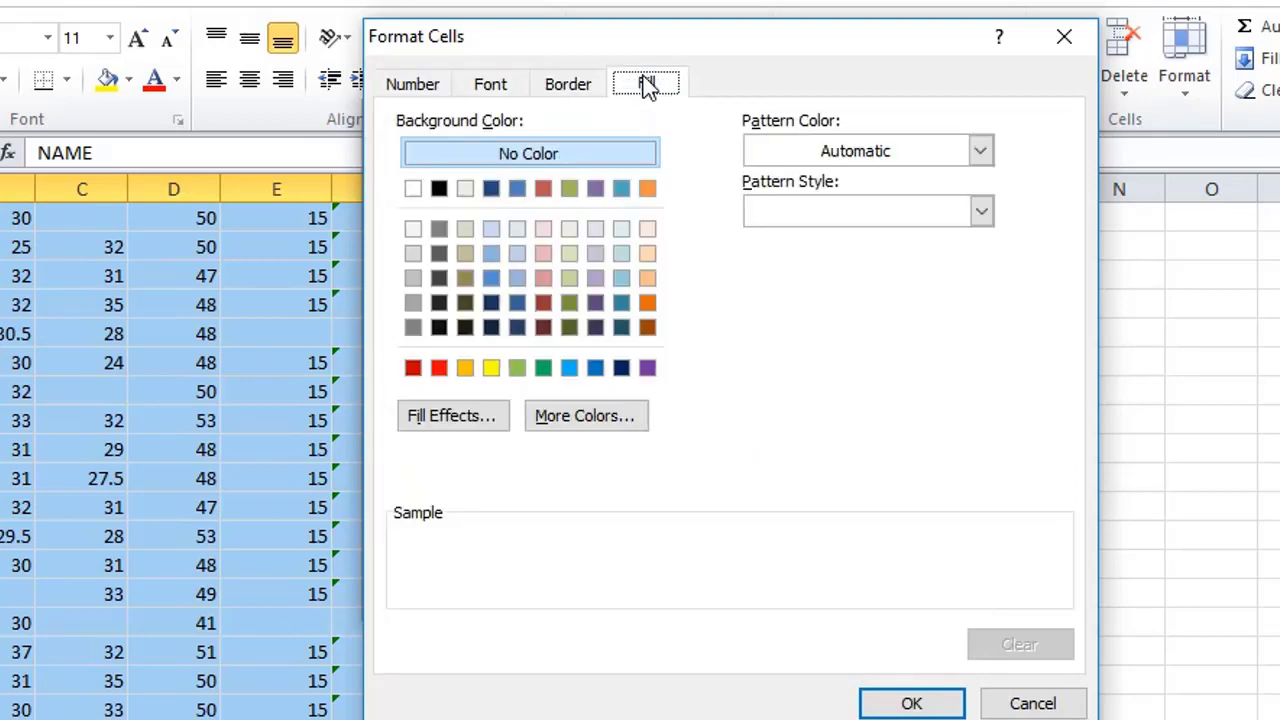
{"action": "left_click", "coordinate": [405, 87]}
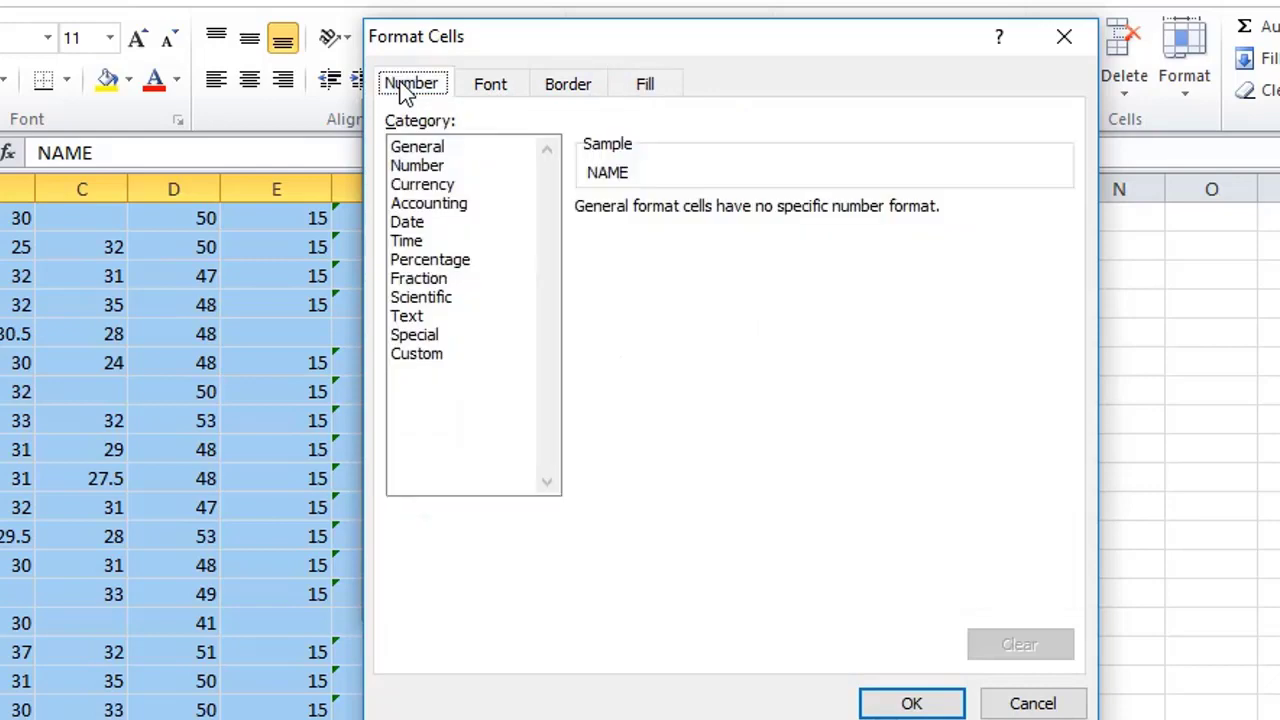
{"action": "left_click", "coordinate": [490, 86]}
{"action": "left_click", "coordinate": [633, 88]}
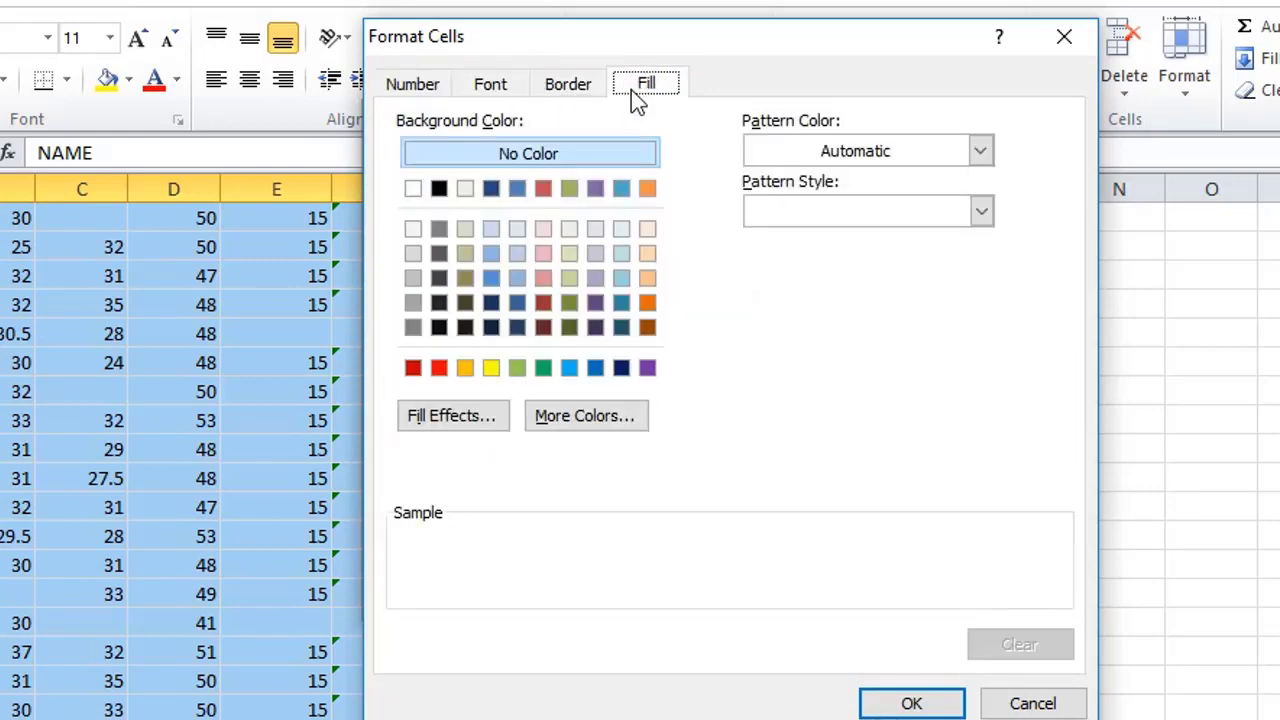
{"action": "left_click", "coordinate": [583, 88]}
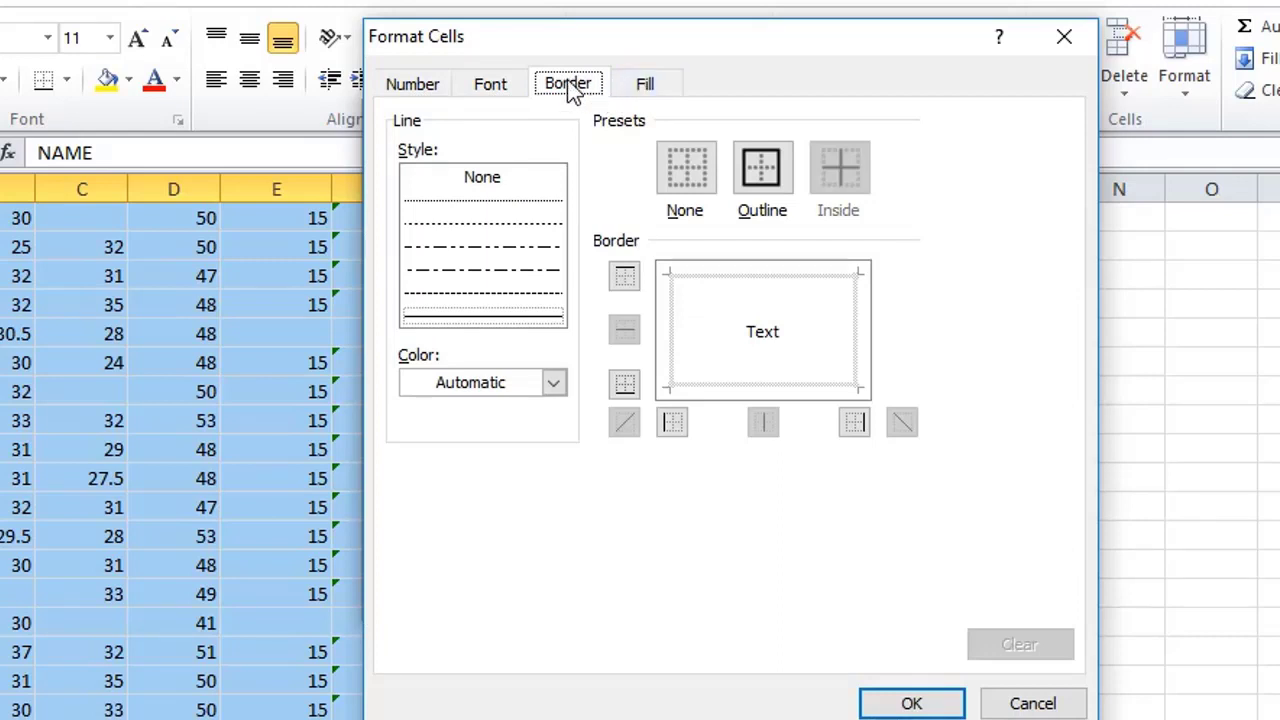
{"action": "left_click", "coordinate": [498, 88]}
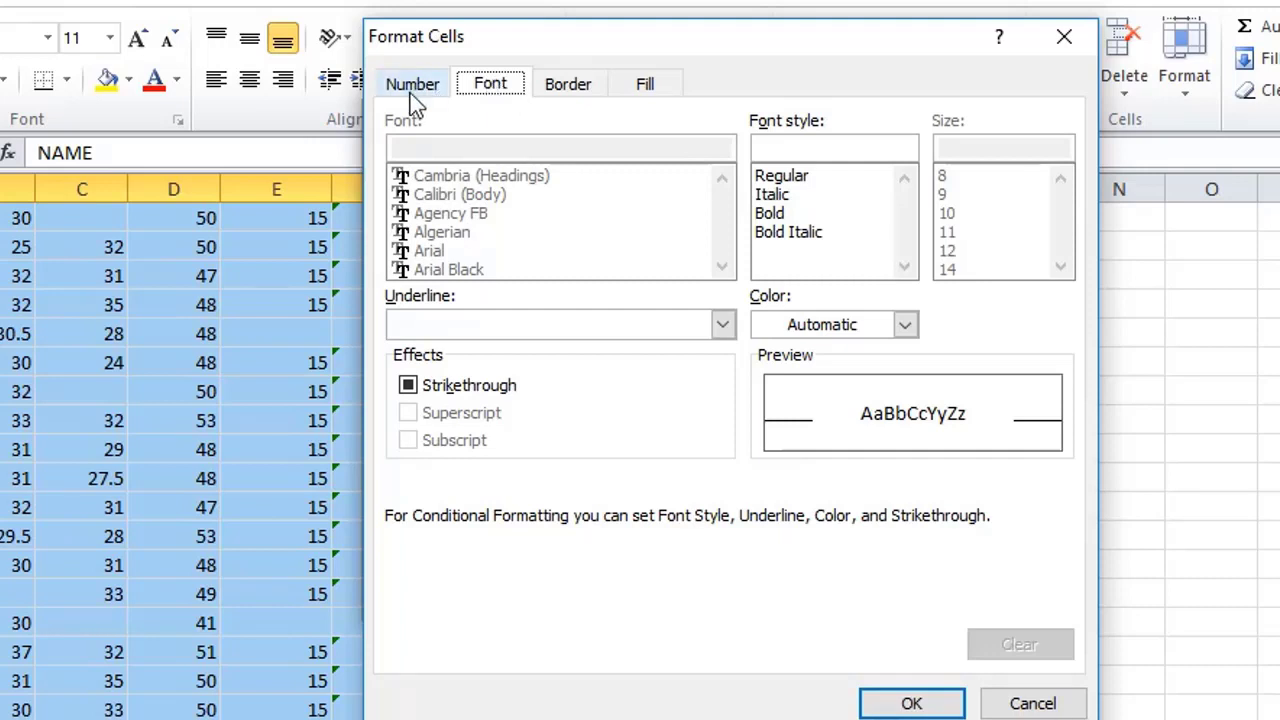
Step: Set a yellow background fill for the error rule and apply the rule to the selected table
{"action": "left_click", "coordinate": [650, 88]}
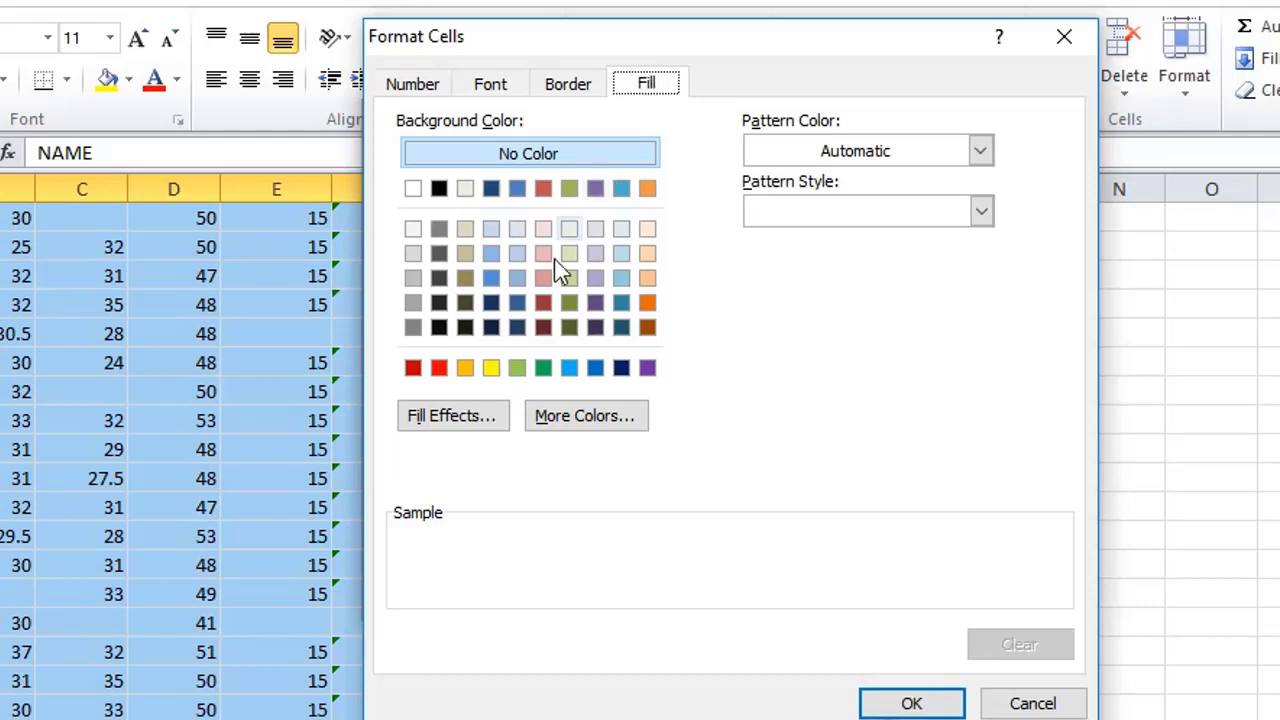
{"action": "left_click", "coordinate": [490, 369]}
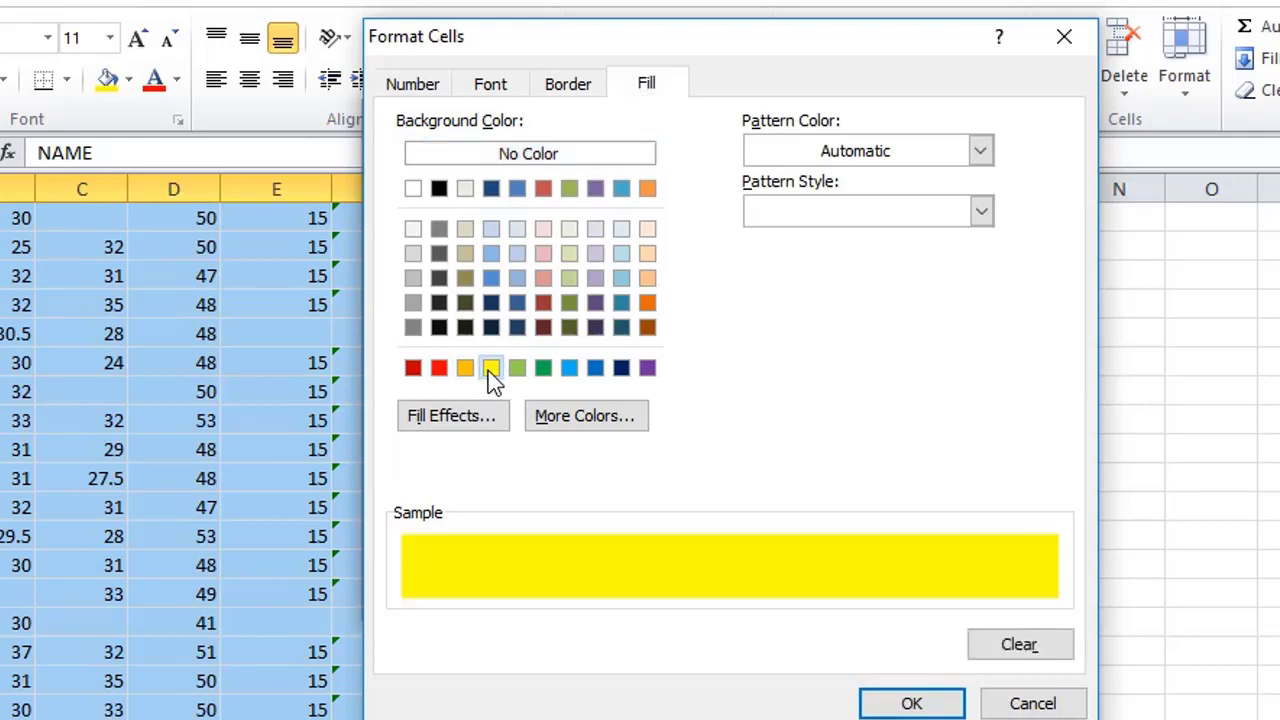
{"action": "left_click", "coordinate": [913, 703]}
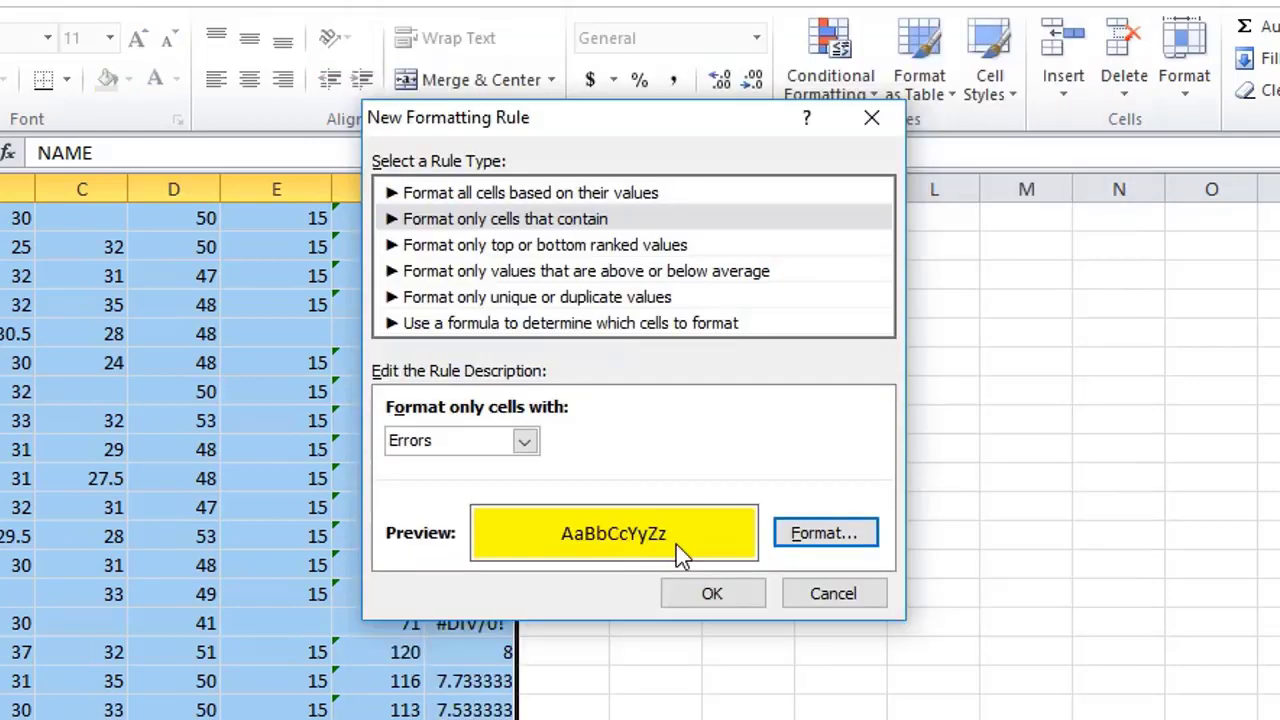
{"action": "left_click", "coordinate": [712, 594]}
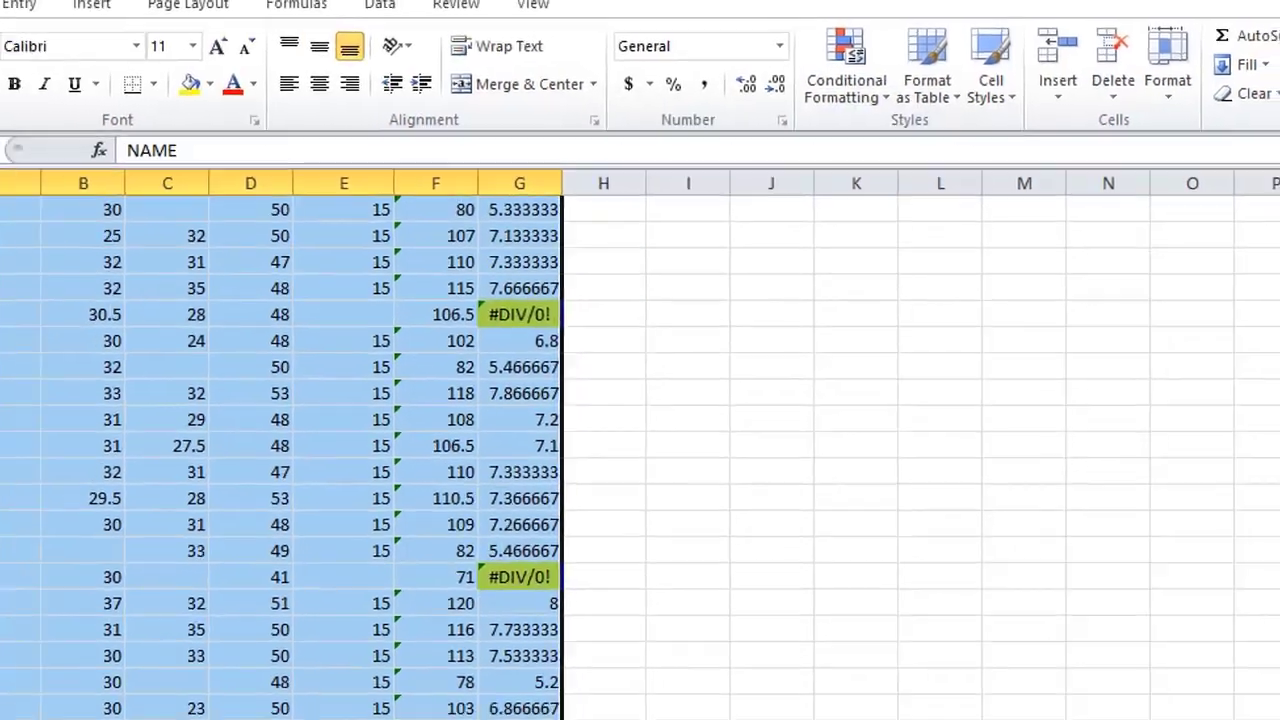
{"action": "scroll", "coordinate": [300, 450], "scroll_direction": "up", "scroll_amount": 2}
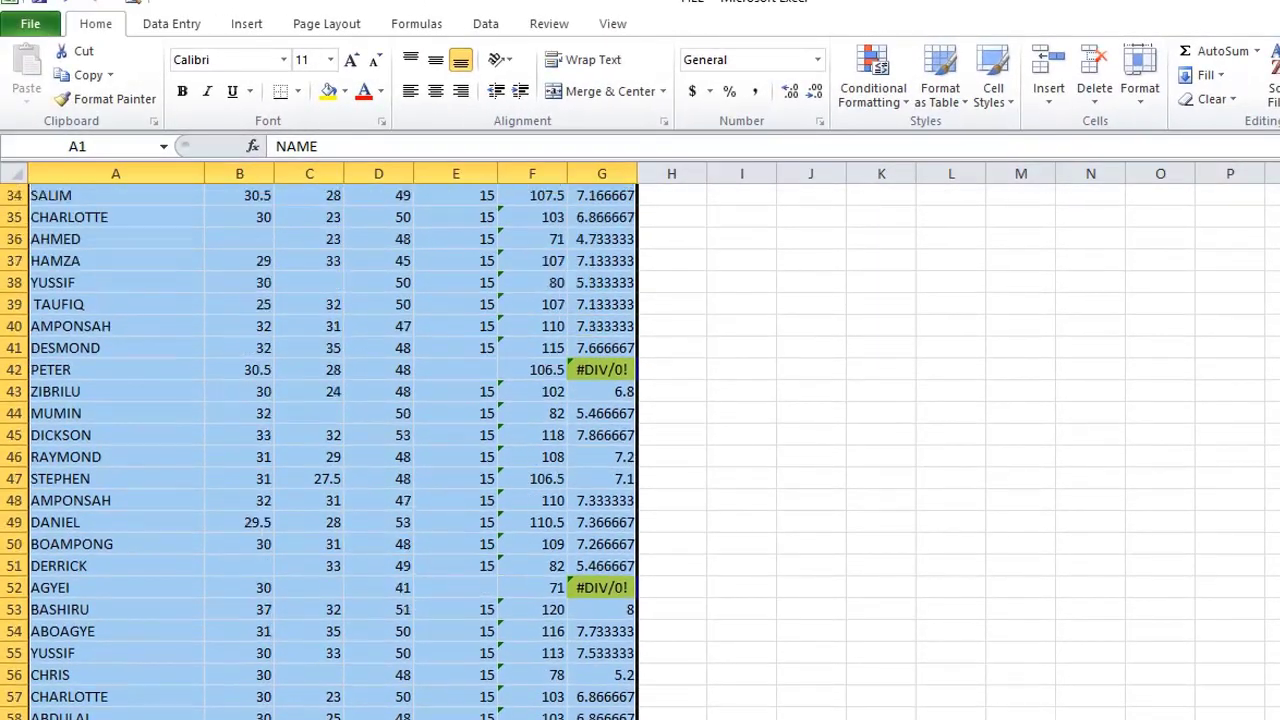
{"action": "scroll", "coordinate": [320, 450], "scroll_direction": "up", "scroll_amount": 4}
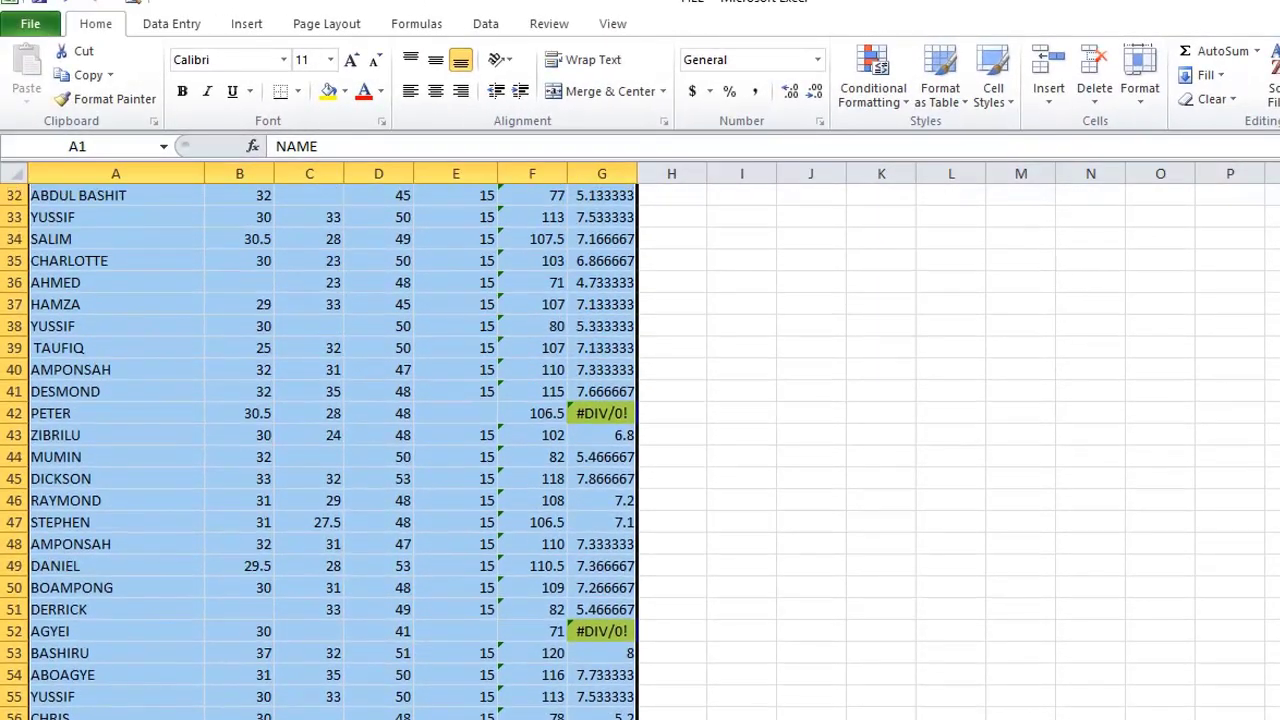
Step: Examine the highlighted formula errors in the AVERAGE column throughout the table
{"action": "scroll", "coordinate": [320, 450], "scroll_direction": "up", "scroll_amount": 4}
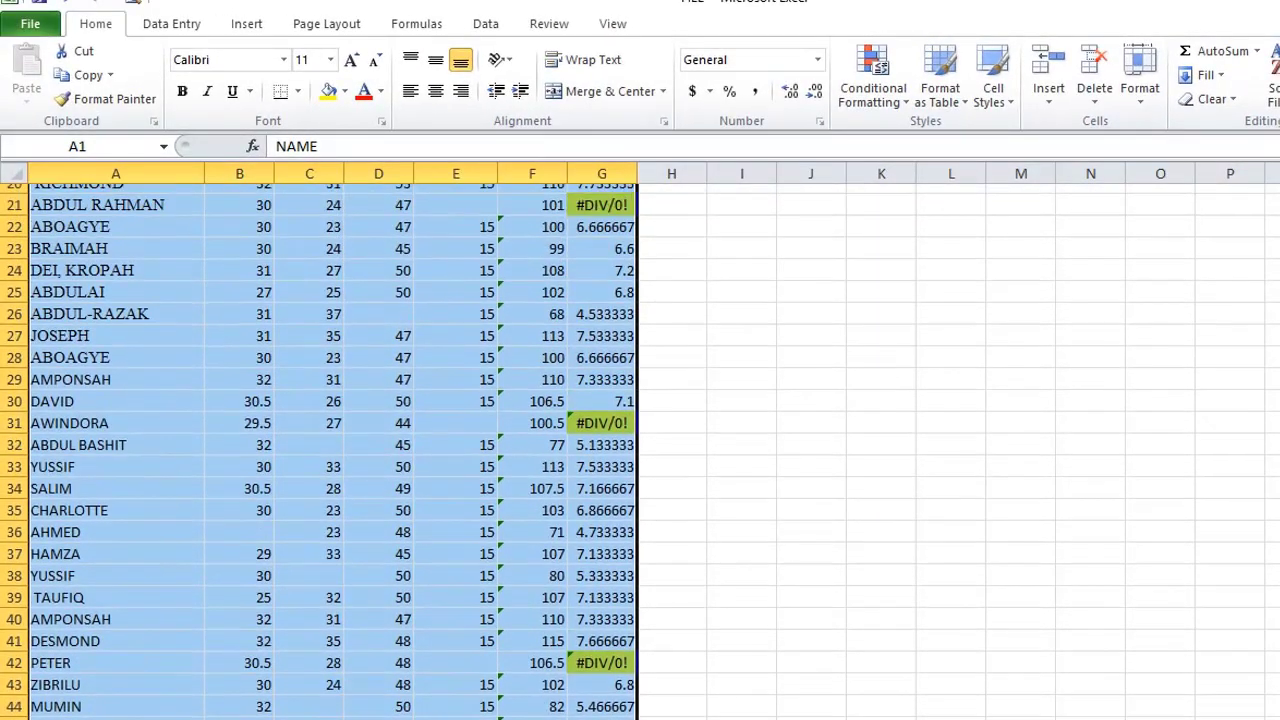
{"action": "scroll", "coordinate": [320, 450], "scroll_direction": "up", "scroll_amount": 4}
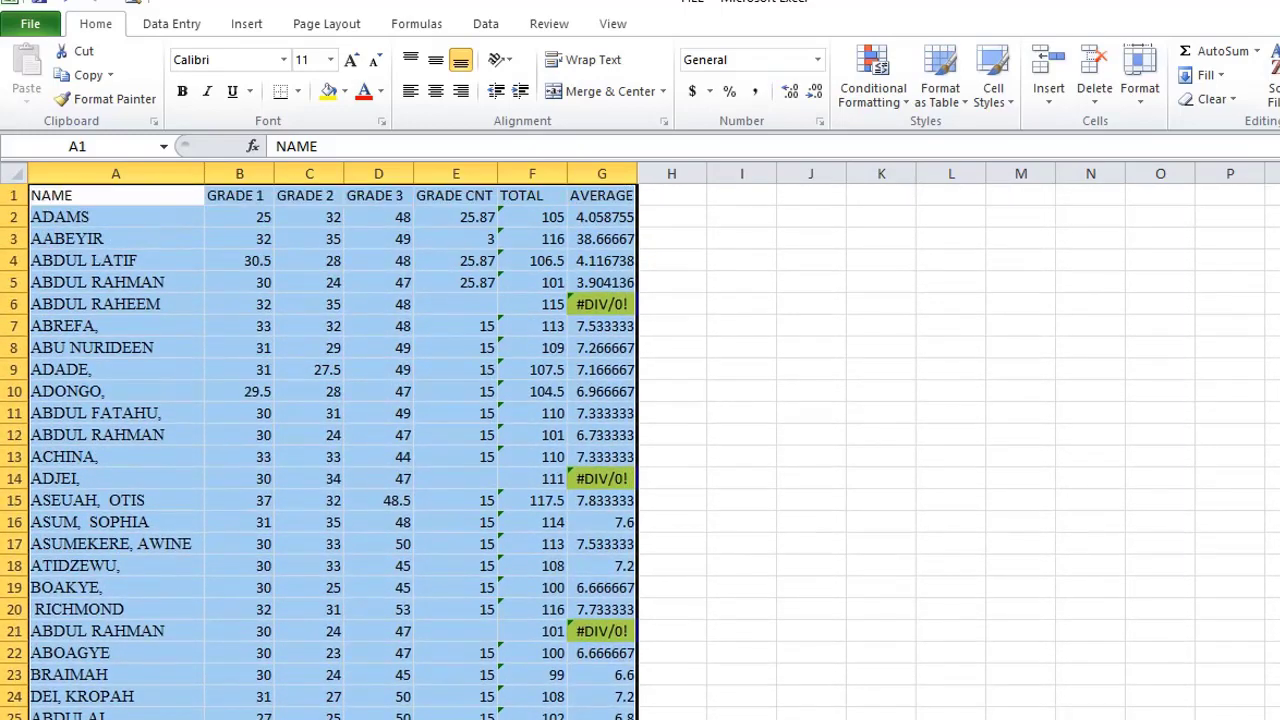
{"action": "scroll", "coordinate": [320, 450], "scroll_direction": "down", "scroll_amount": 4}
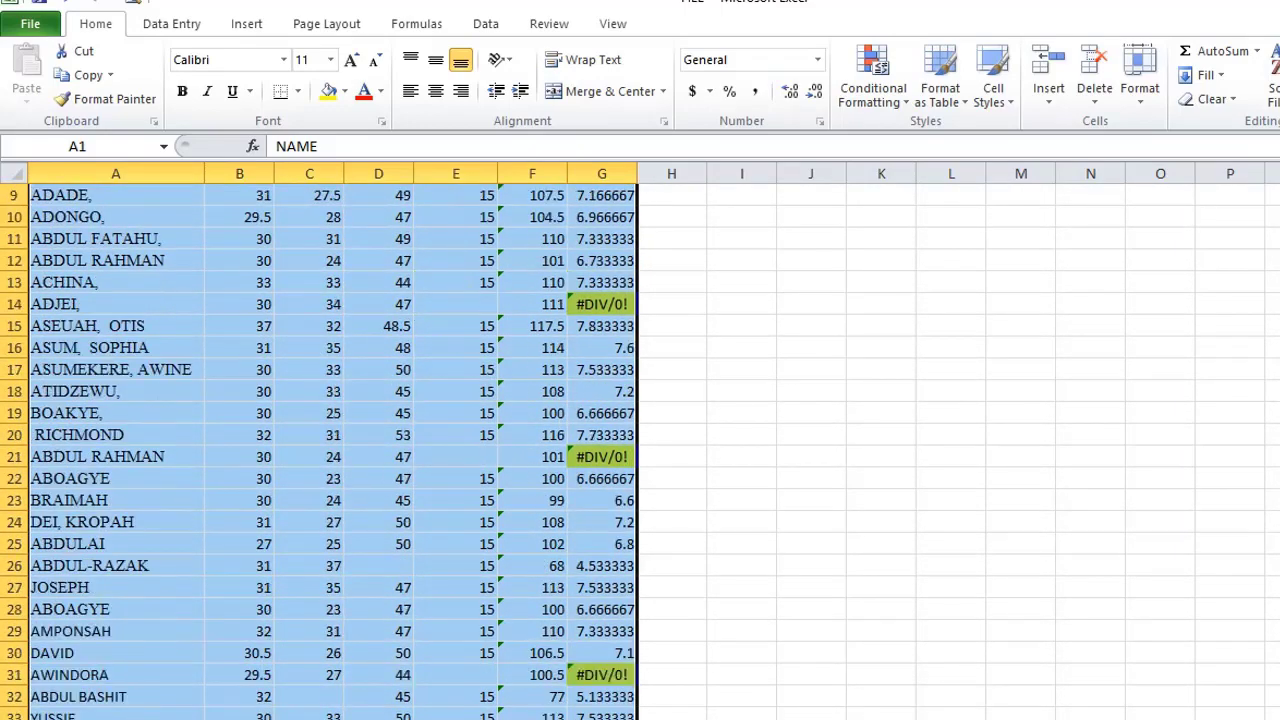
{"action": "scroll", "coordinate": [320, 450], "scroll_direction": "down", "scroll_amount": 5}
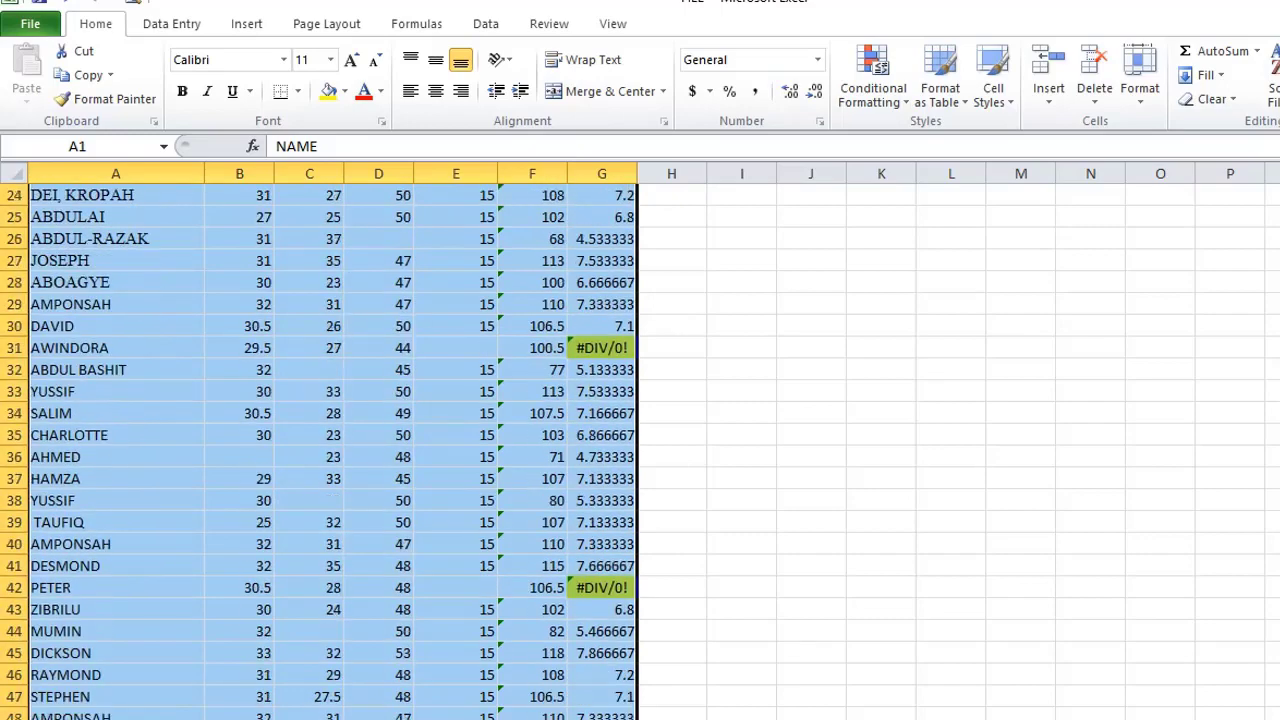
{"action": "scroll", "coordinate": [320, 450], "scroll_direction": "down", "scroll_amount": 1}
{"action": "scroll", "coordinate": [320, 450], "scroll_direction": "up", "scroll_amount": 1}
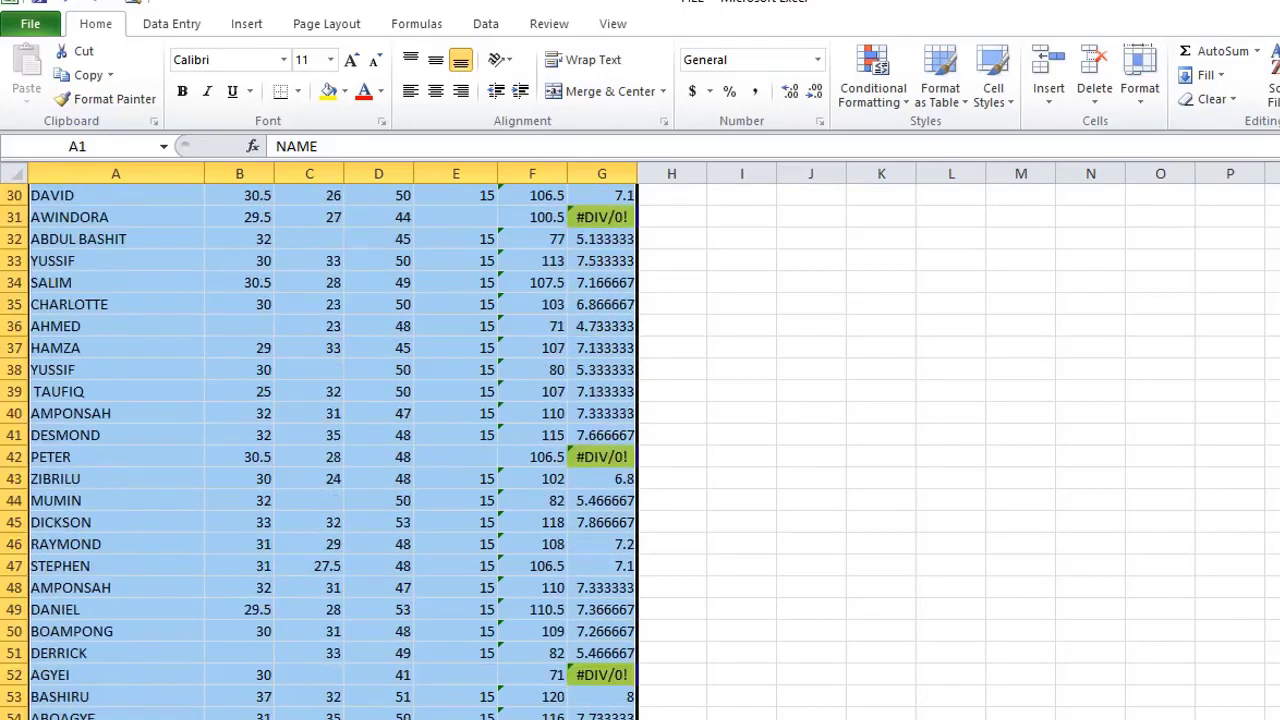
{"action": "scroll", "coordinate": [320, 450], "scroll_direction": "up", "scroll_amount": 10}
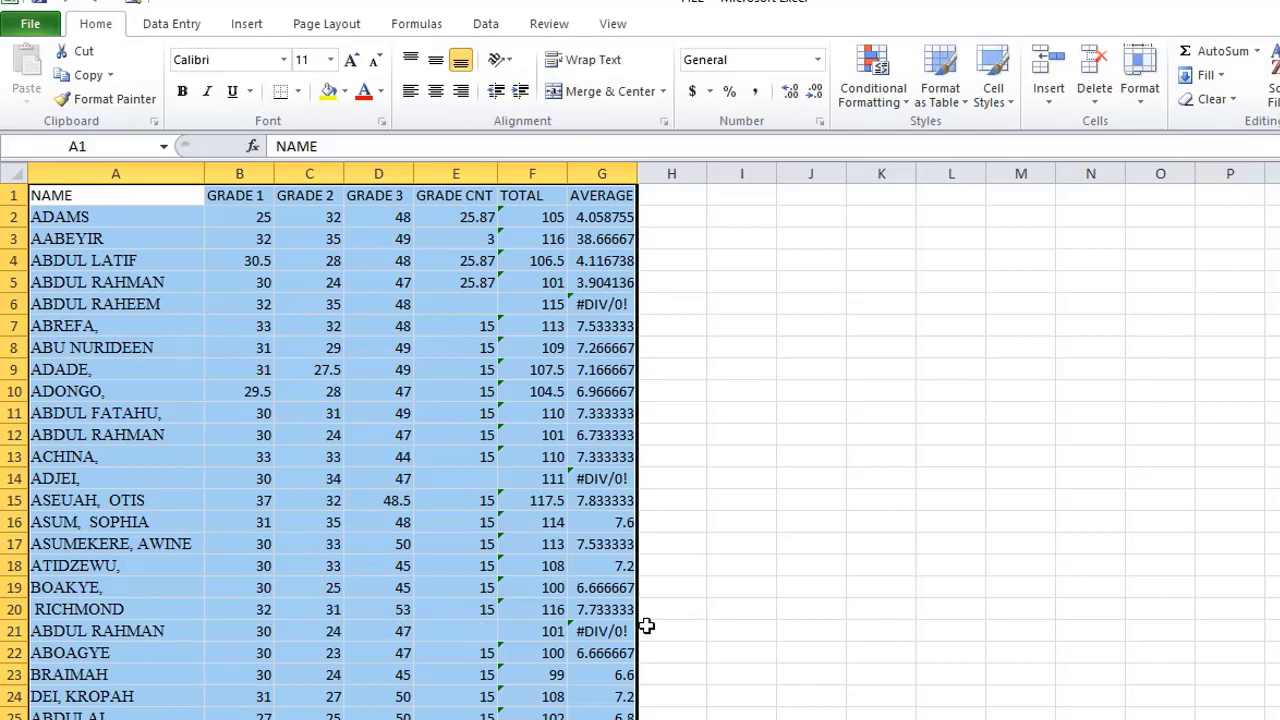
Step: Select only the formula cells containing errors in the table using Go To Special, excluding Numbers, Text and Logicals
{"action": "key", "text": "F5"}
{"action": "key", "text": "F5"}
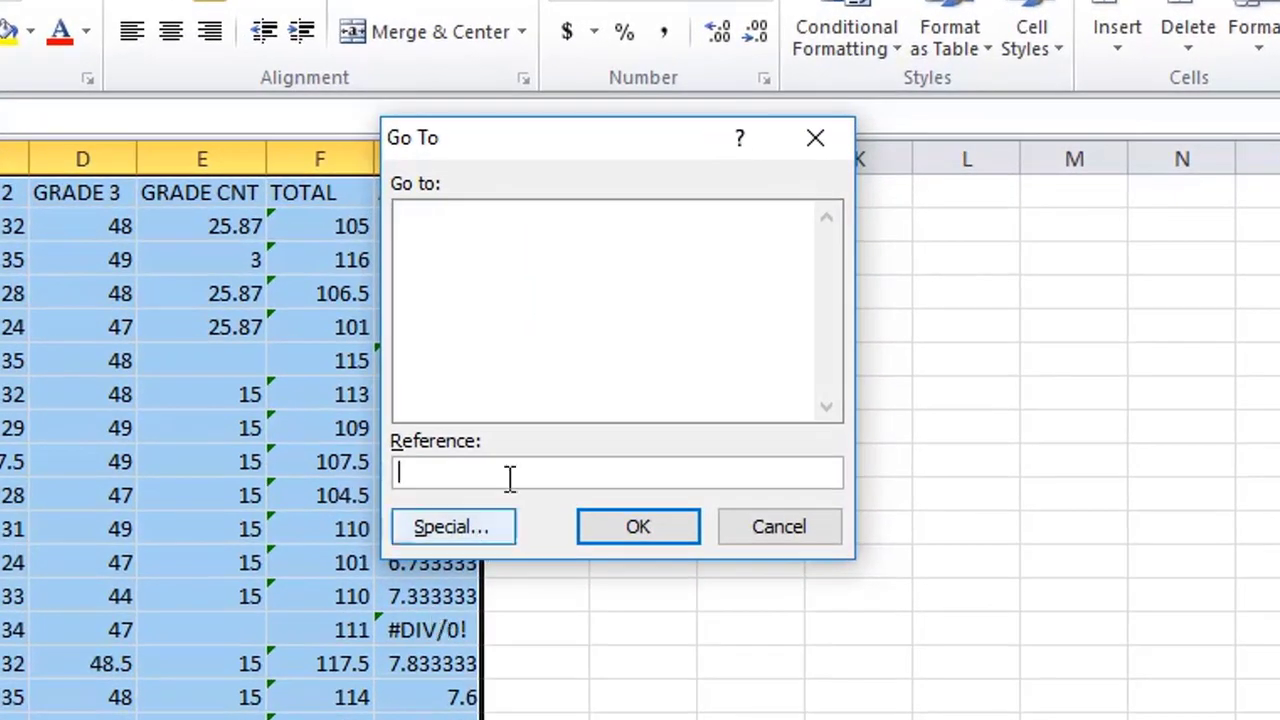
{"action": "left_click", "coordinate": [445, 535]}
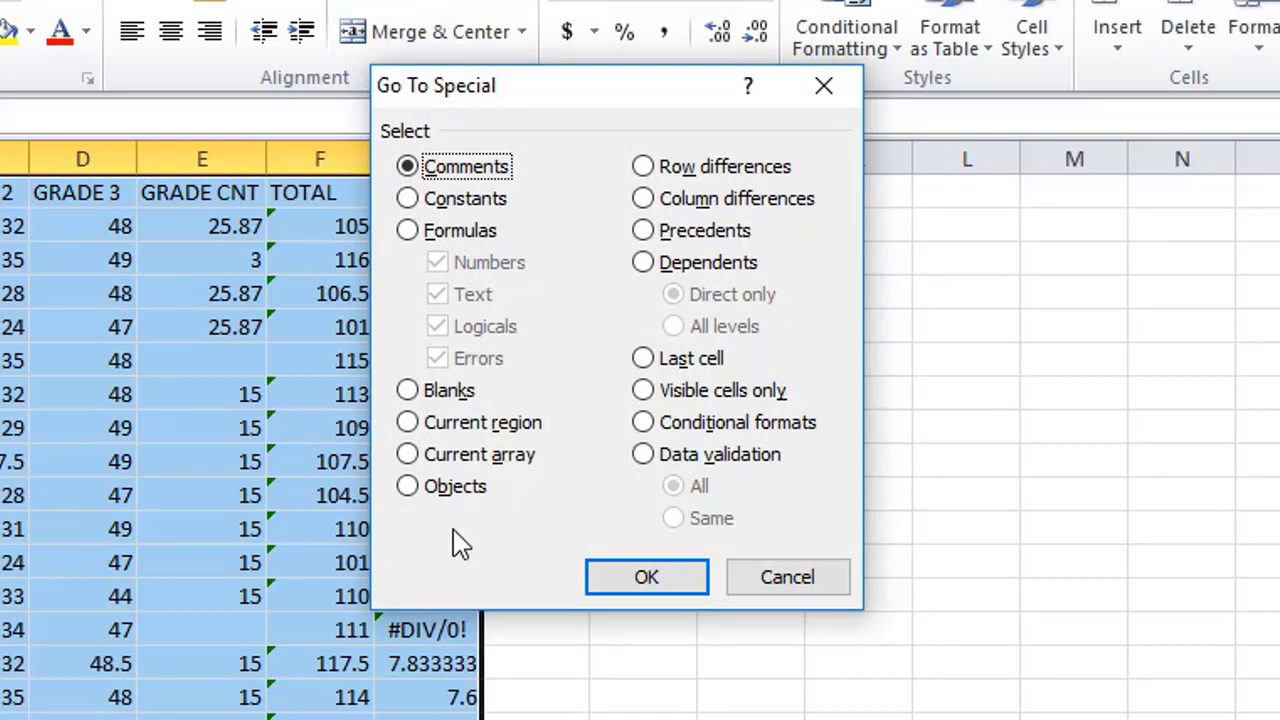
{"action": "left_click", "coordinate": [408, 231]}
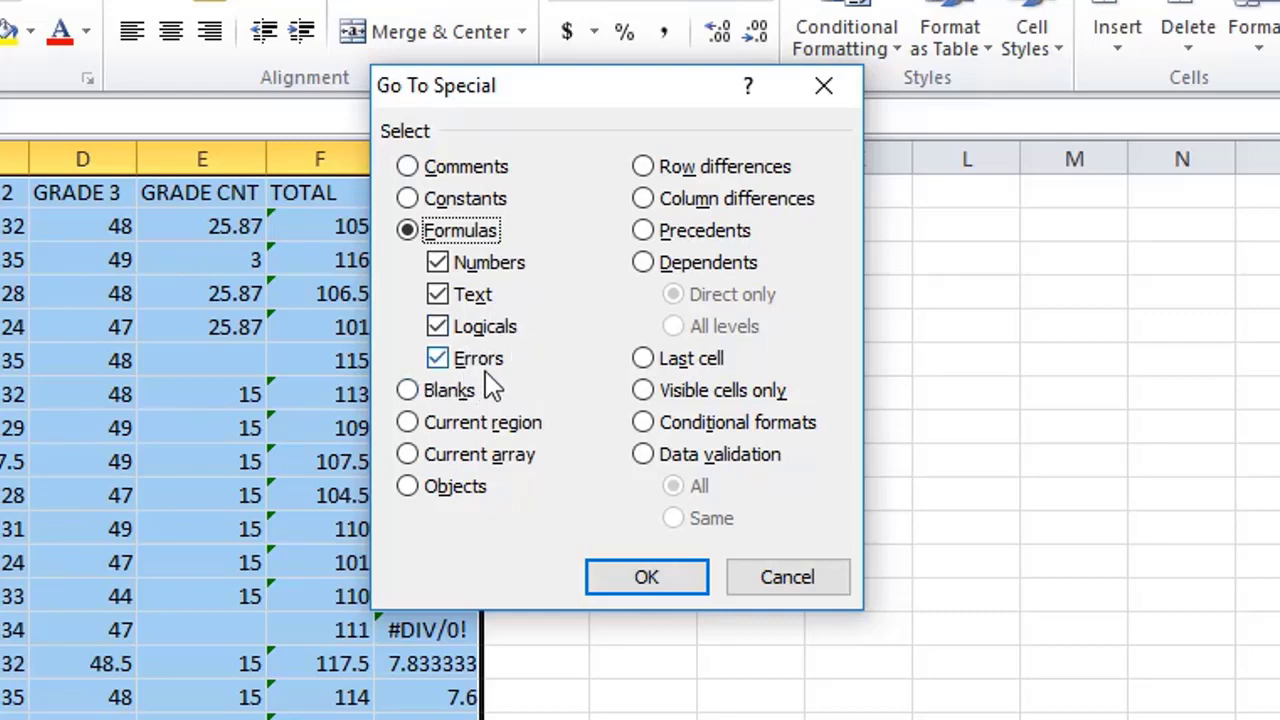
{"action": "left_click", "coordinate": [438, 268]}
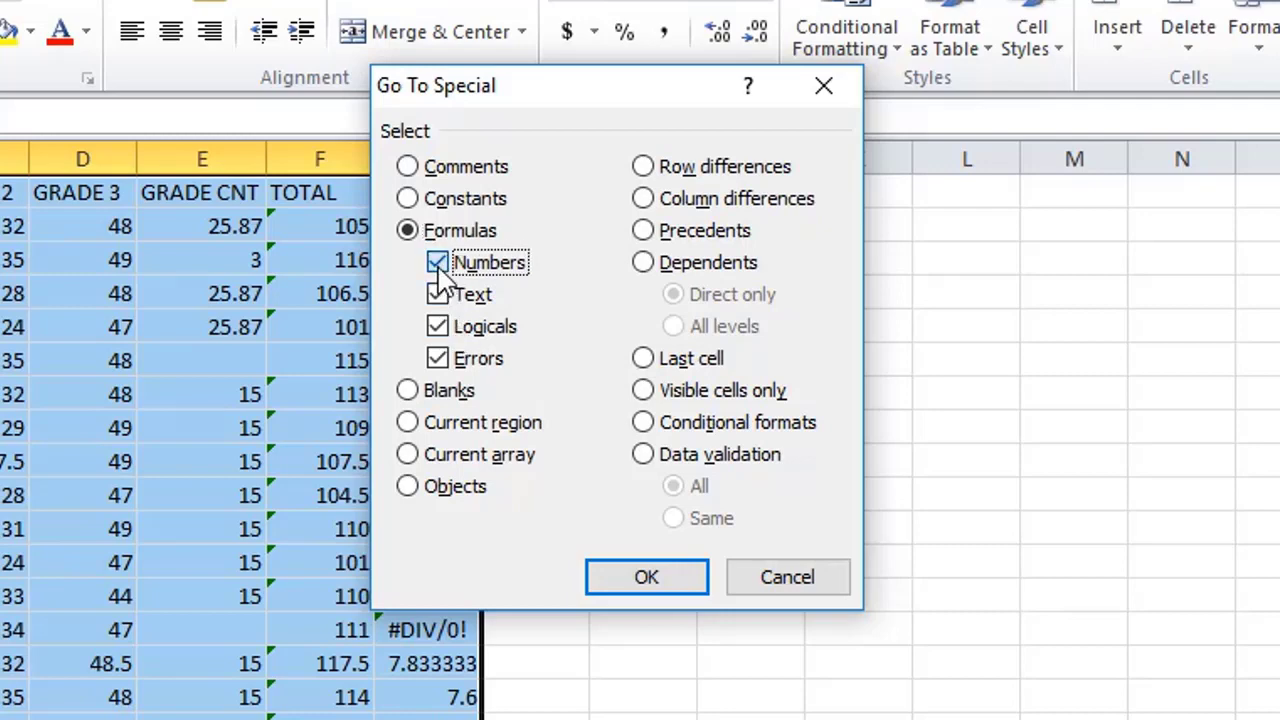
{"action": "left_click", "coordinate": [438, 296]}
{"action": "left_click", "coordinate": [438, 328]}
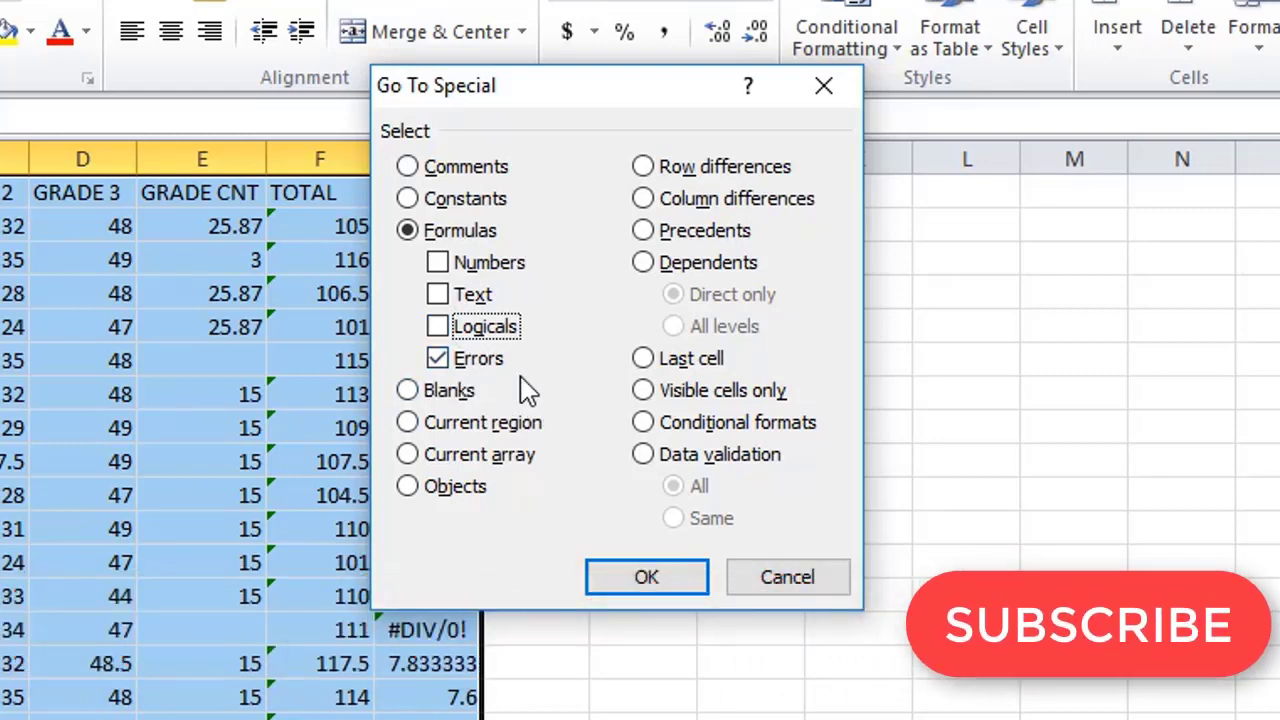
{"action": "left_click", "coordinate": [646, 578]}
Step: Check which error cells in the AVERAGE column are selected down the table
{"action": "scroll", "coordinate": [640, 583], "scroll_direction": "down", "scroll_amount": 3}
{"action": "scroll", "coordinate": [640, 430], "scroll_direction": "up", "scroll_amount": 3}
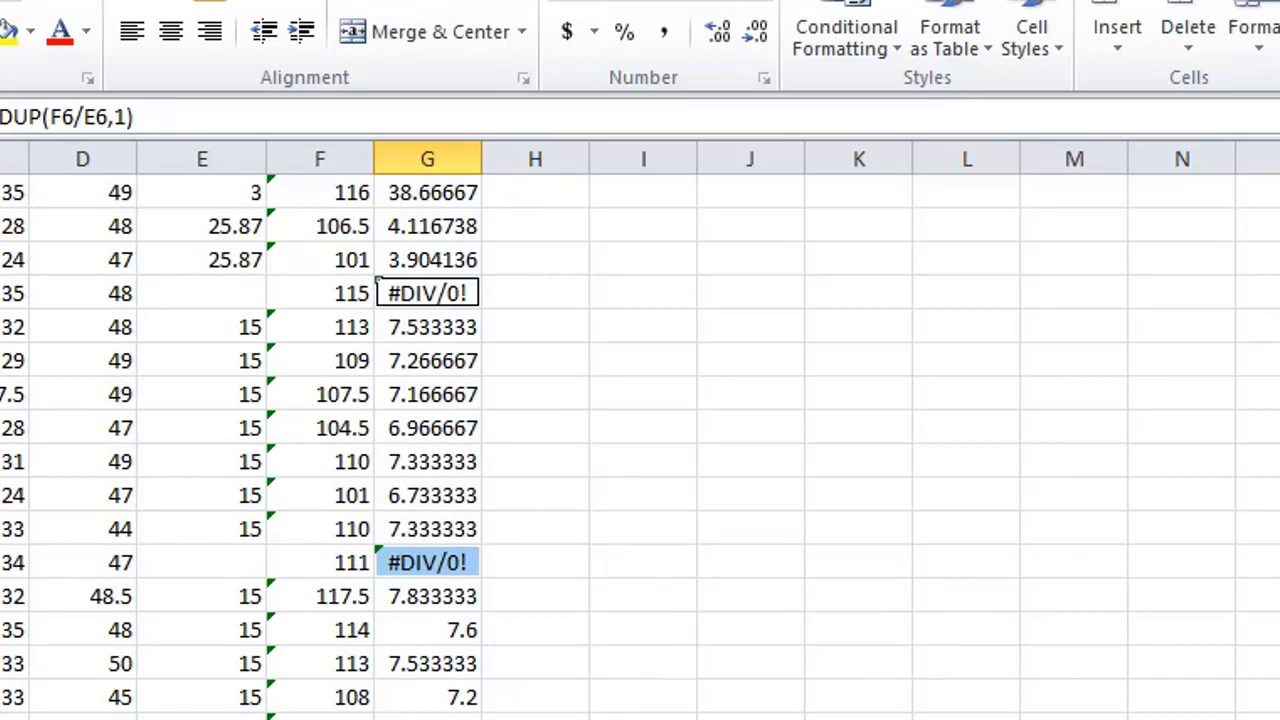
{"action": "scroll", "coordinate": [640, 440], "scroll_direction": "down", "scroll_amount": 1}
{"action": "scroll", "coordinate": [640, 440], "scroll_direction": "up", "scroll_amount": 1}
{"action": "scroll", "coordinate": [640, 440], "scroll_direction": "down", "scroll_amount": 5}
{"action": "scroll", "coordinate": [640, 440], "scroll_direction": "down", "scroll_amount": 4}
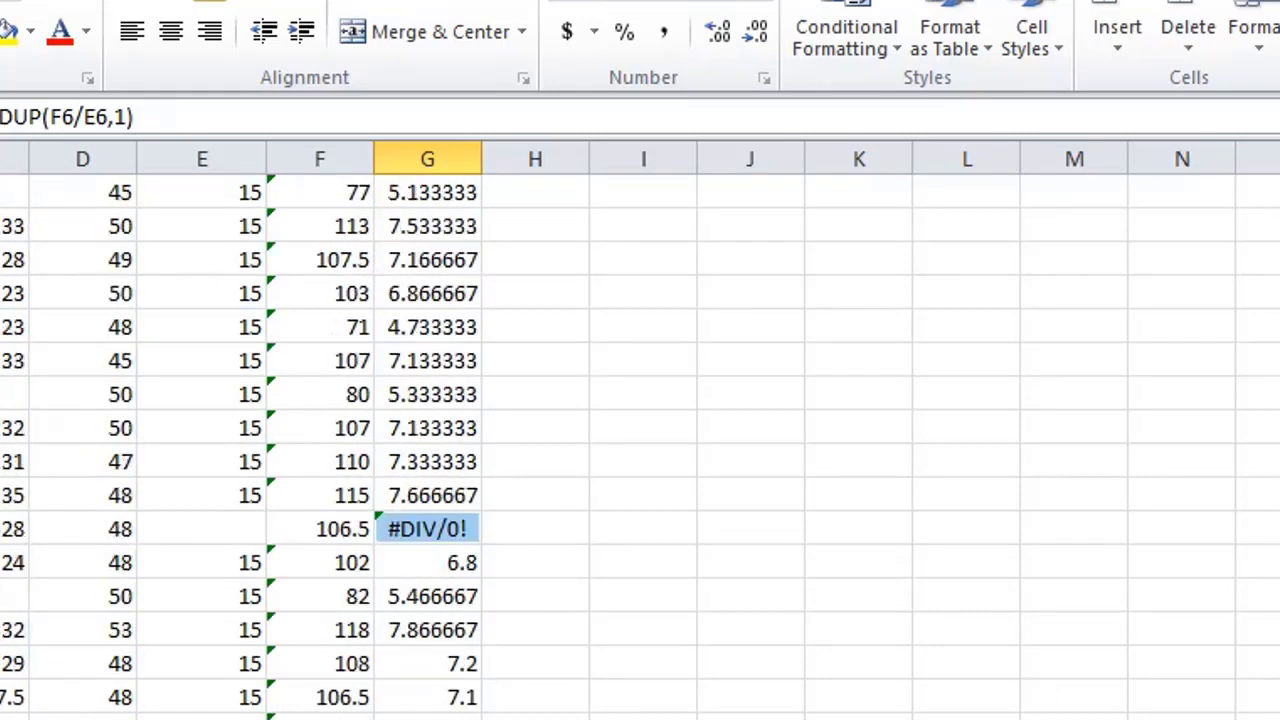
{"action": "scroll", "coordinate": [640, 440], "scroll_direction": "up", "scroll_amount": 10}
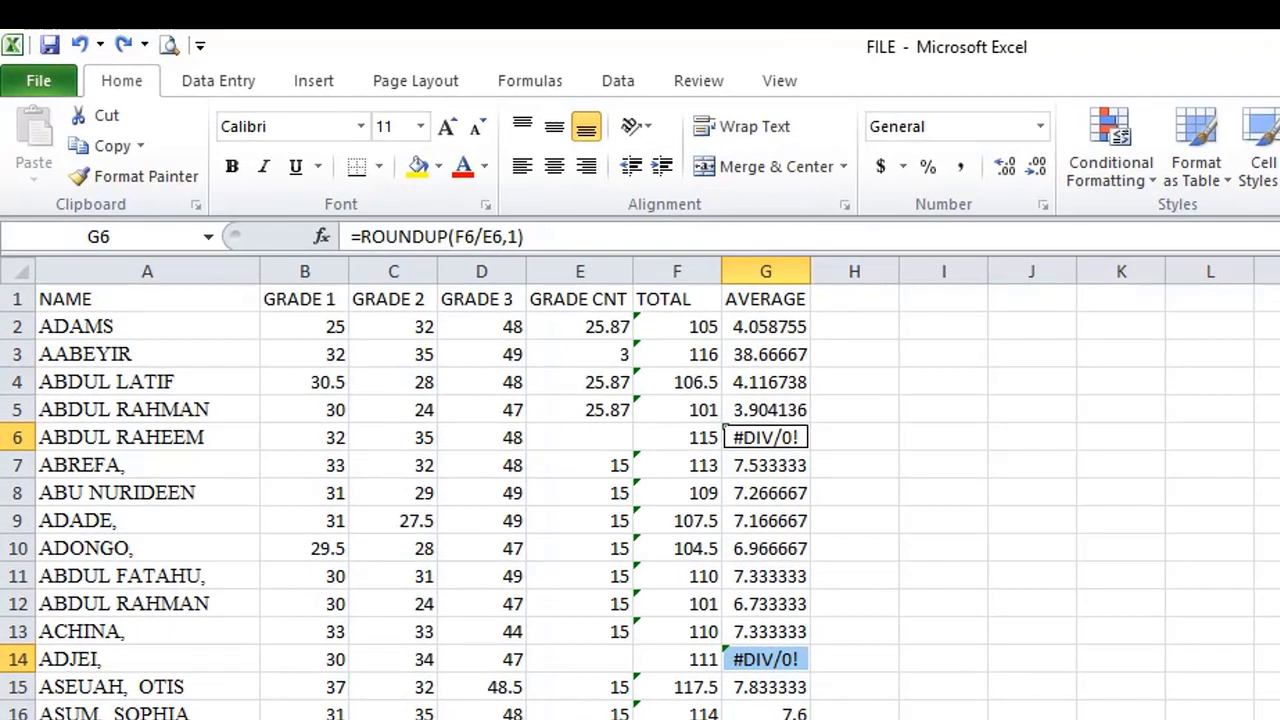
{"action": "scroll", "coordinate": [640, 440], "scroll_direction": "down", "scroll_amount": 1}
{"action": "scroll", "coordinate": [640, 440], "scroll_direction": "up", "scroll_amount": 1}
{"action": "scroll", "coordinate": [640, 440], "scroll_direction": "down", "scroll_amount": 3}
{"action": "scroll", "coordinate": [640, 440], "scroll_direction": "down", "scroll_amount": 6}
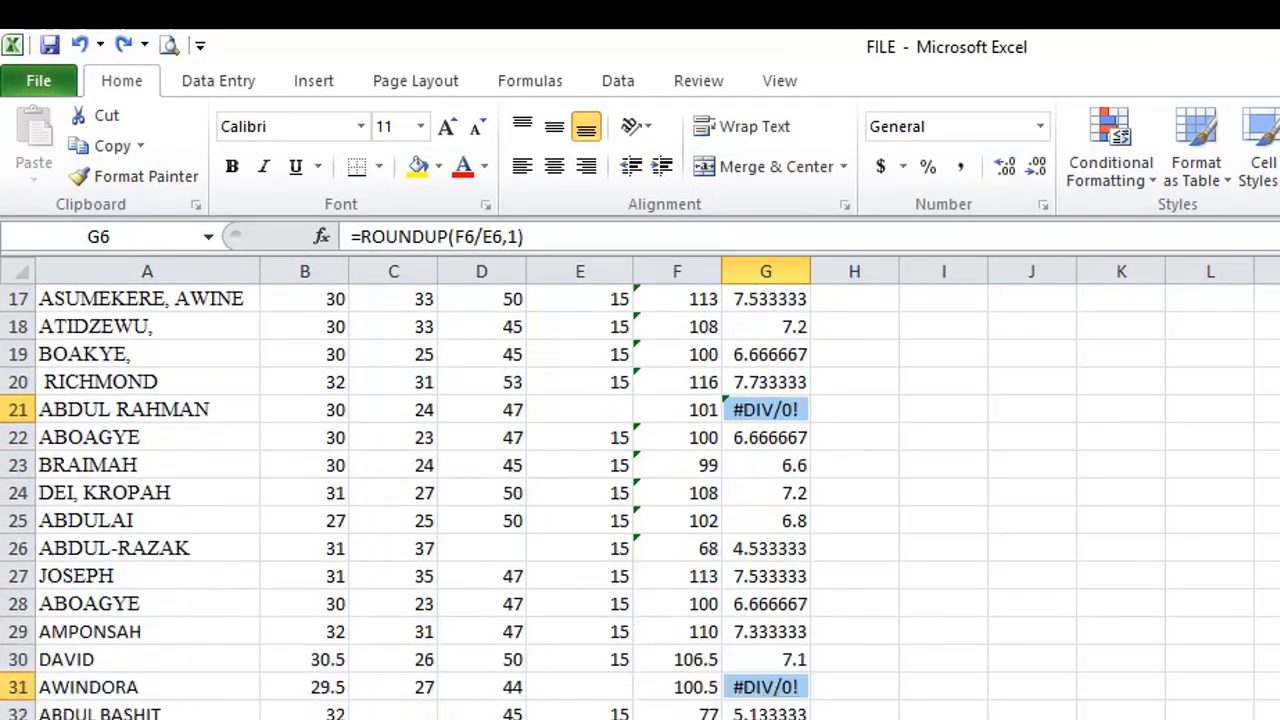
{"action": "scroll", "coordinate": [640, 440], "scroll_direction": "up", "scroll_amount": 7}
{"action": "scroll", "coordinate": [640, 440], "scroll_direction": "up", "scroll_amount": 3}
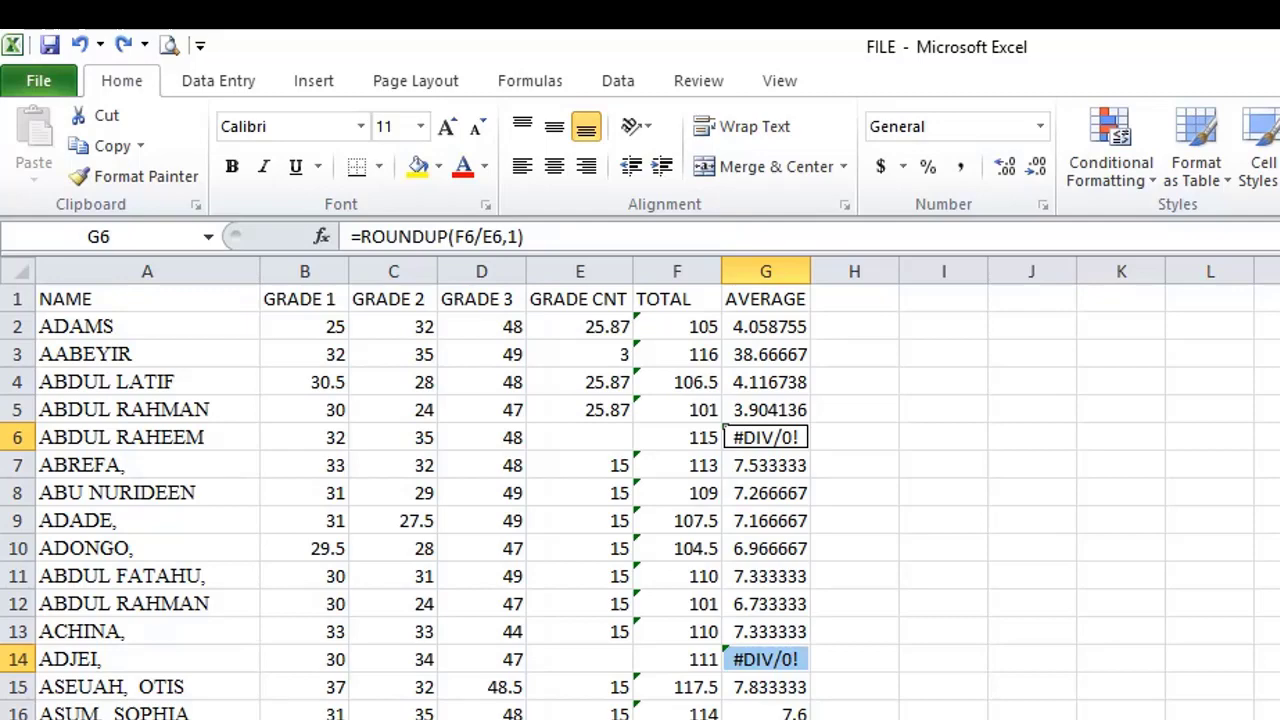
Step: Fill all the selected error cells in the AVERAGE column with INCOMPLETE at once
{"action": "type", "text": "INCOMP"}
{"action": "type", "text": "LETE"}
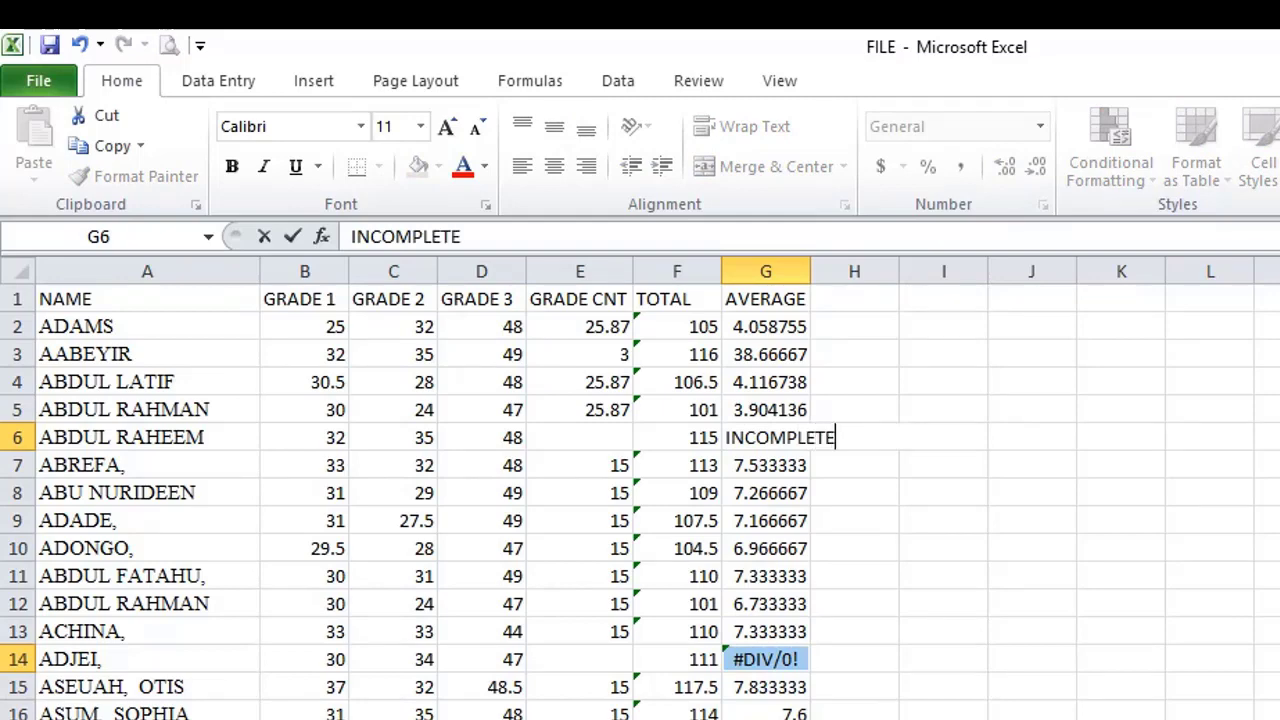
{"action": "key", "text": "ctrl+Return"}
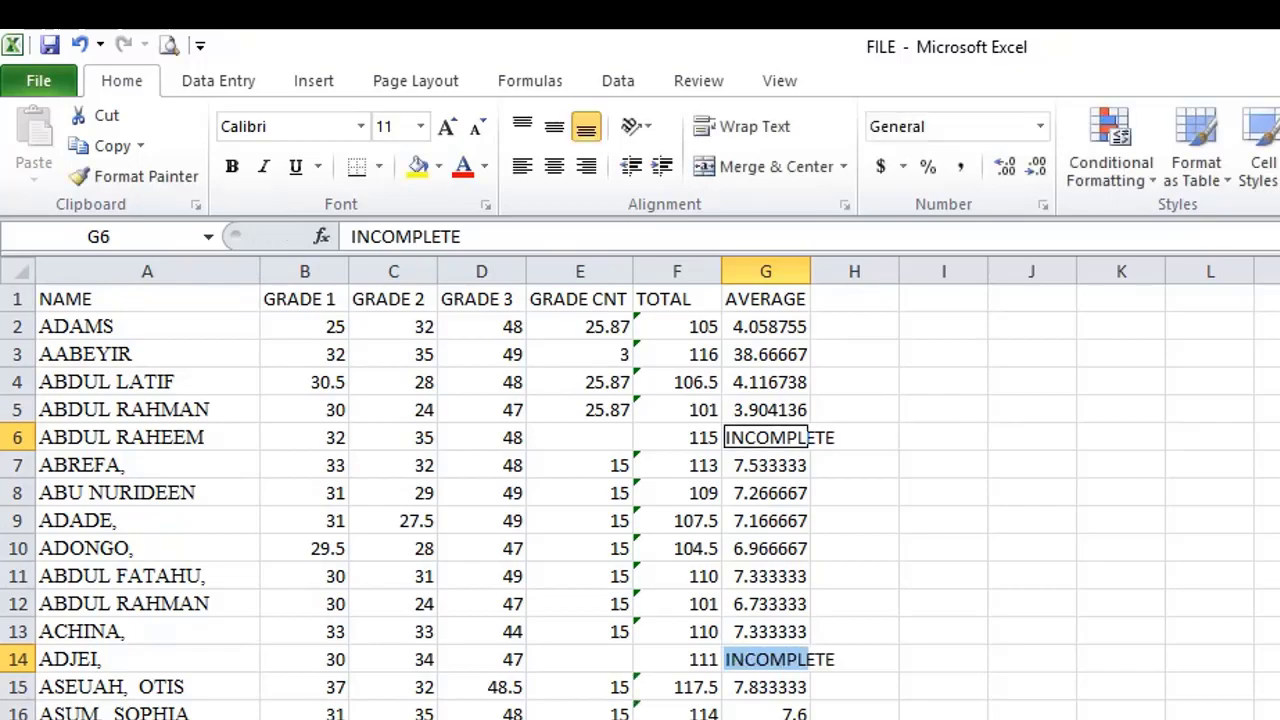